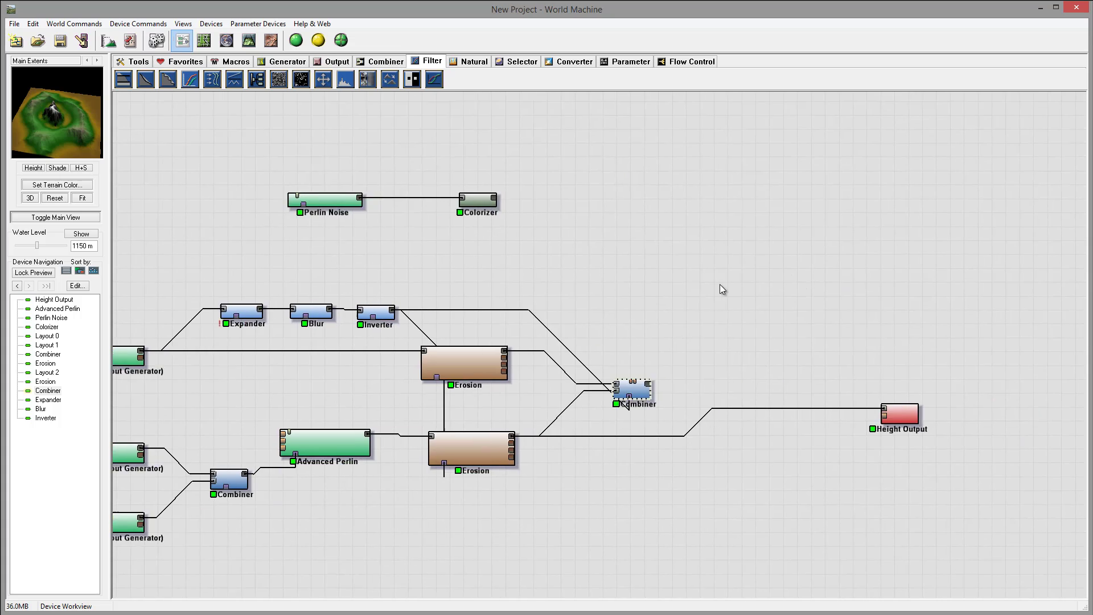
Move Height Output farther out, add an Overlay View device above it, and connect the final Combiner's output to its first input.
{"action": "left_click_drag", "start_coordinate": [1005, 421], "coordinate": [1078, 451]}
{"action": "left_click_drag", "start_coordinate": [846, 334], "coordinate": [685, 347]}
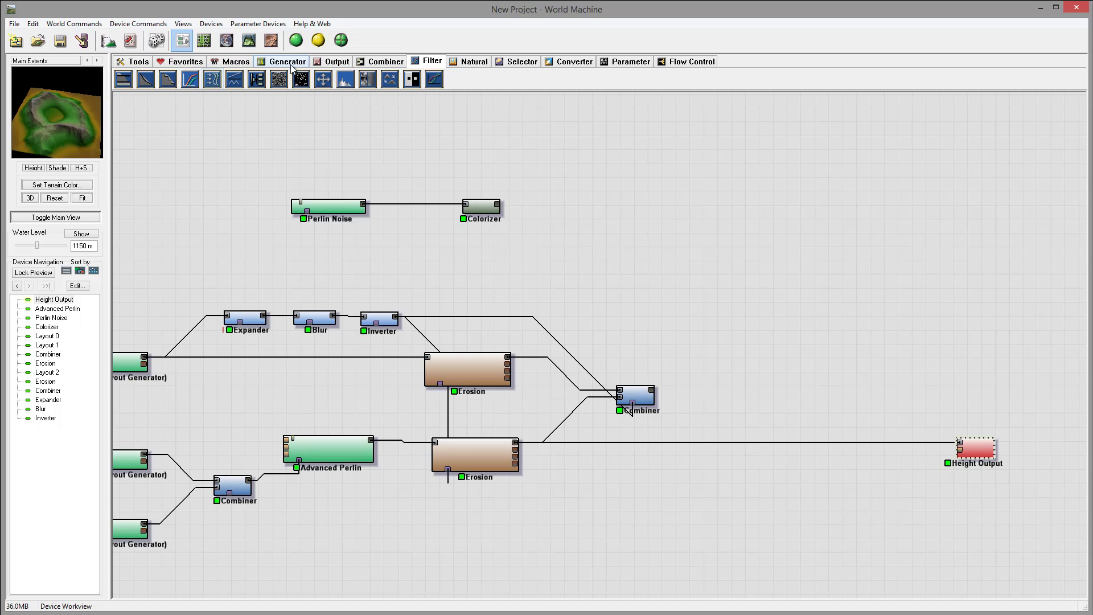
{"action": "left_click", "coordinate": [333, 61]}
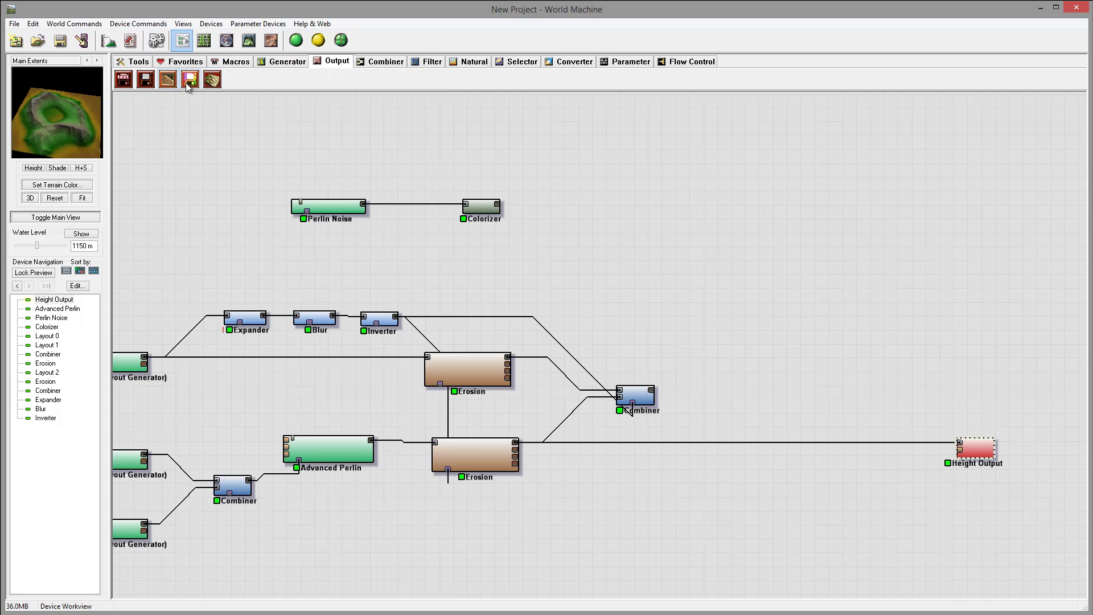
{"action": "left_click", "coordinate": [214, 81]}
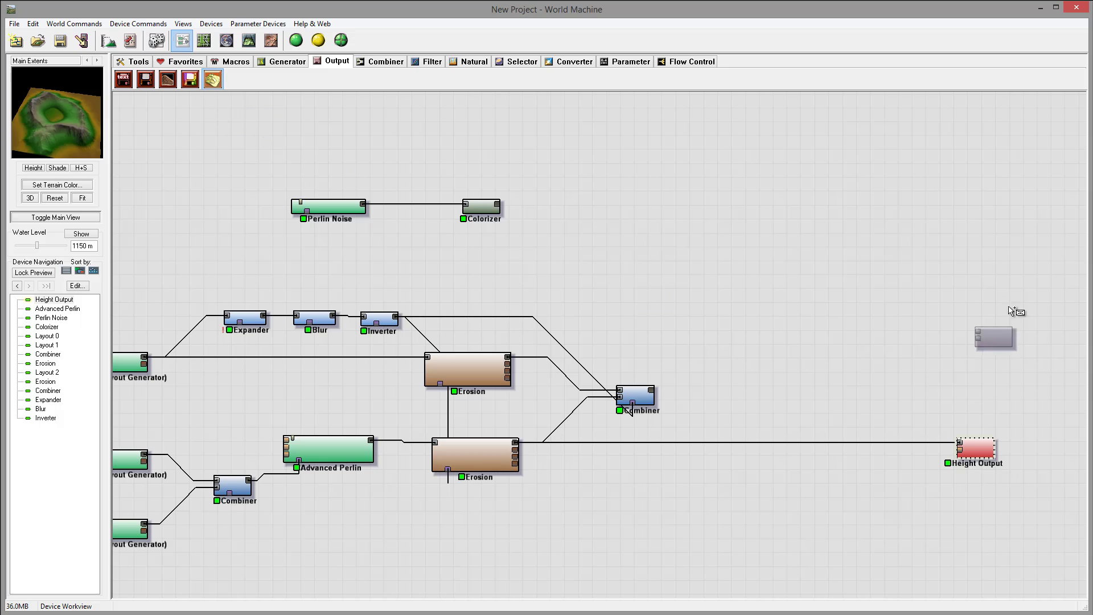
{"action": "left_click", "coordinate": [952, 274]}
{"action": "left_click_drag", "start_coordinate": [962, 285], "coordinate": [976, 266]}
{"action": "left_click_drag", "start_coordinate": [652, 391], "coordinate": [988, 266]}
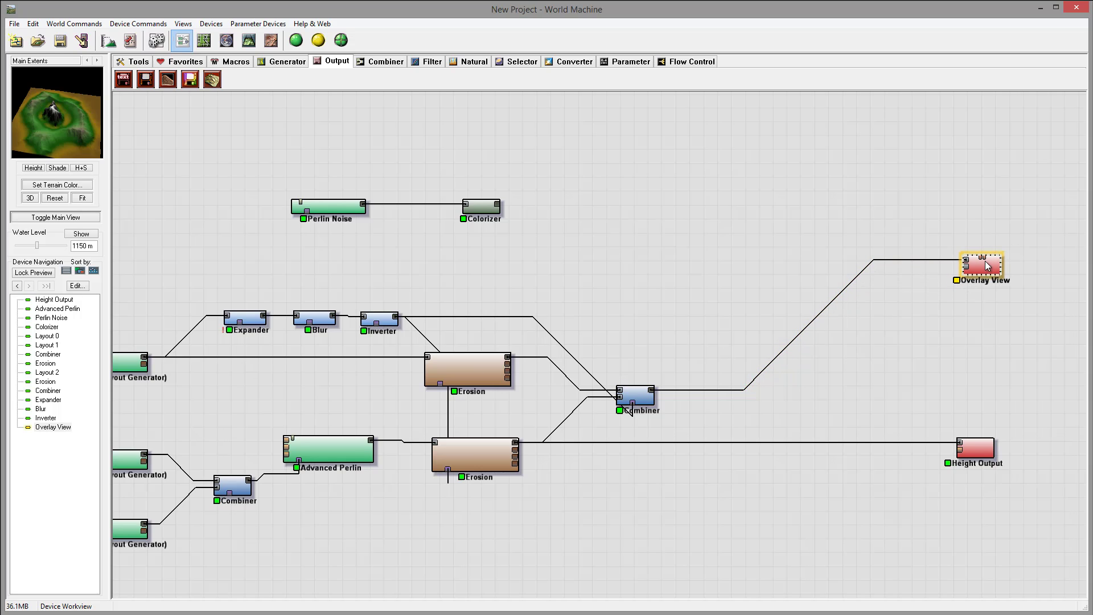
Recolor the third point of the Colorizer's custom gradient to a dark olive-brown by adjusting its hue, saturation and lightness.
{"action": "left_click", "coordinate": [486, 215]}
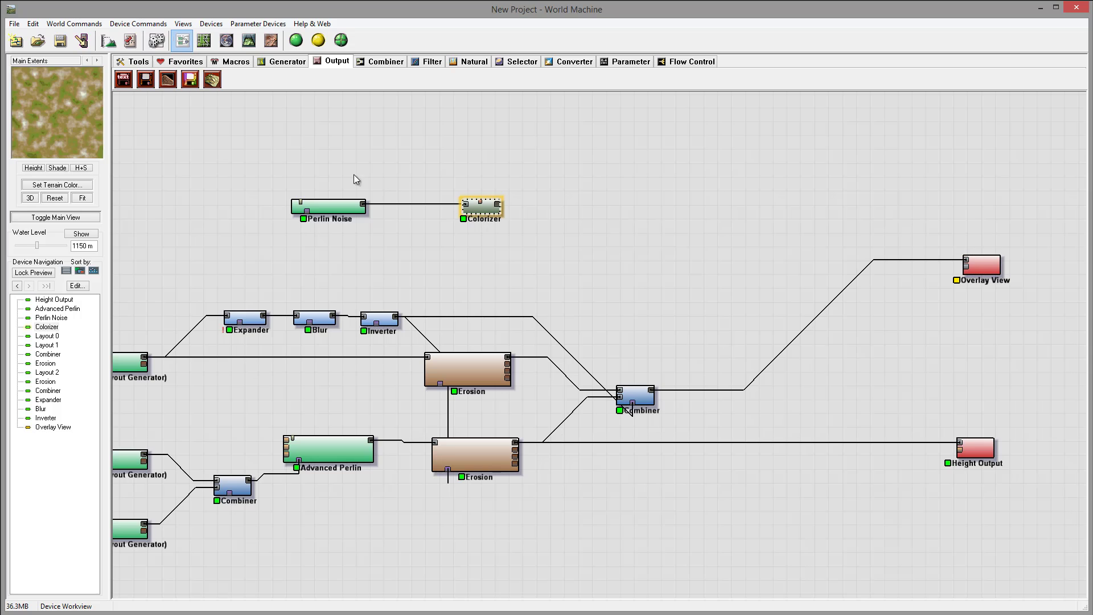
{"action": "double_click", "coordinate": [486, 213]}
{"action": "left_click", "coordinate": [395, 311]}
{"action": "left_click_drag", "start_coordinate": [436, 360], "coordinate": [421, 359]}
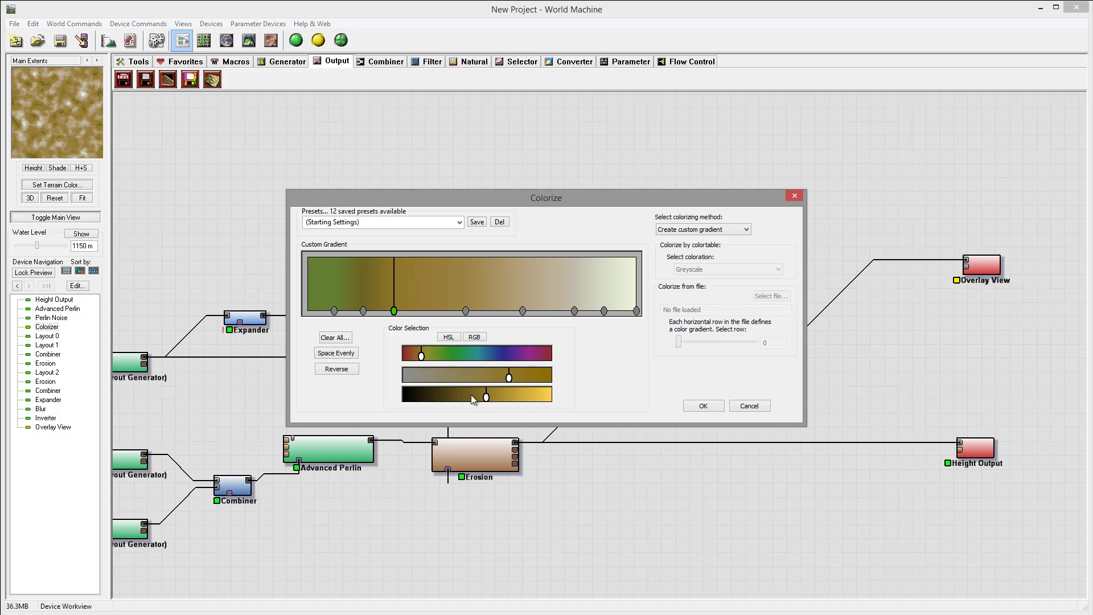
{"action": "left_click_drag", "start_coordinate": [472, 397], "coordinate": [448, 397]}
{"action": "left_click_drag", "start_coordinate": [509, 378], "coordinate": [499, 377]}
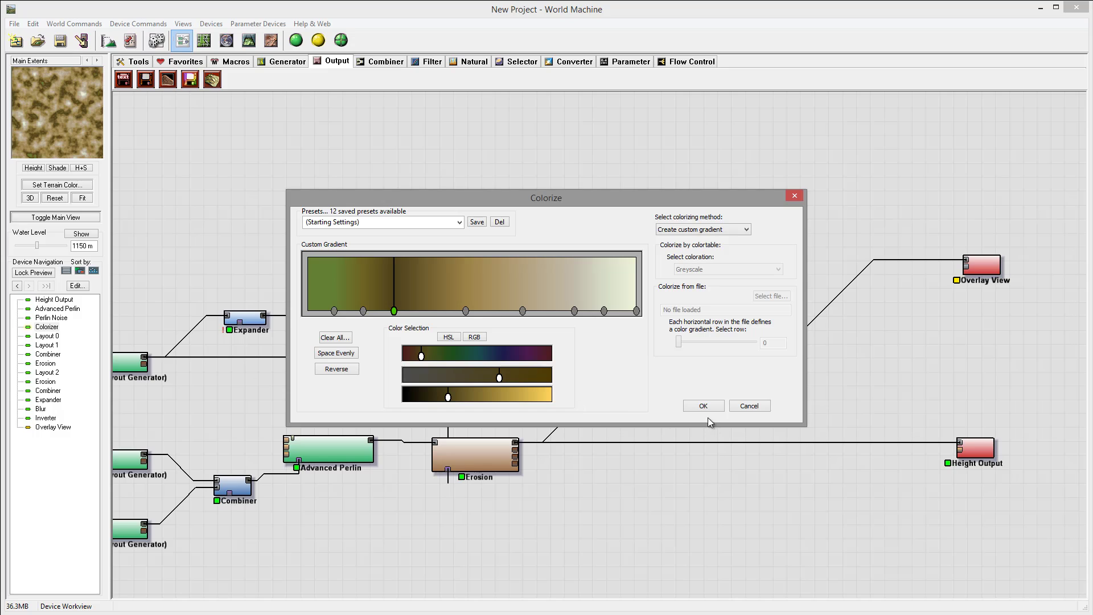
Change the first point of the Colorizer's gradient from green to dark brown and accept the gradient.
{"action": "left_click", "coordinate": [334, 311]}
{"action": "left_click_drag", "start_coordinate": [433, 360], "coordinate": [419, 361]}
{"action": "left_click_drag", "start_coordinate": [491, 378], "coordinate": [447, 397]}
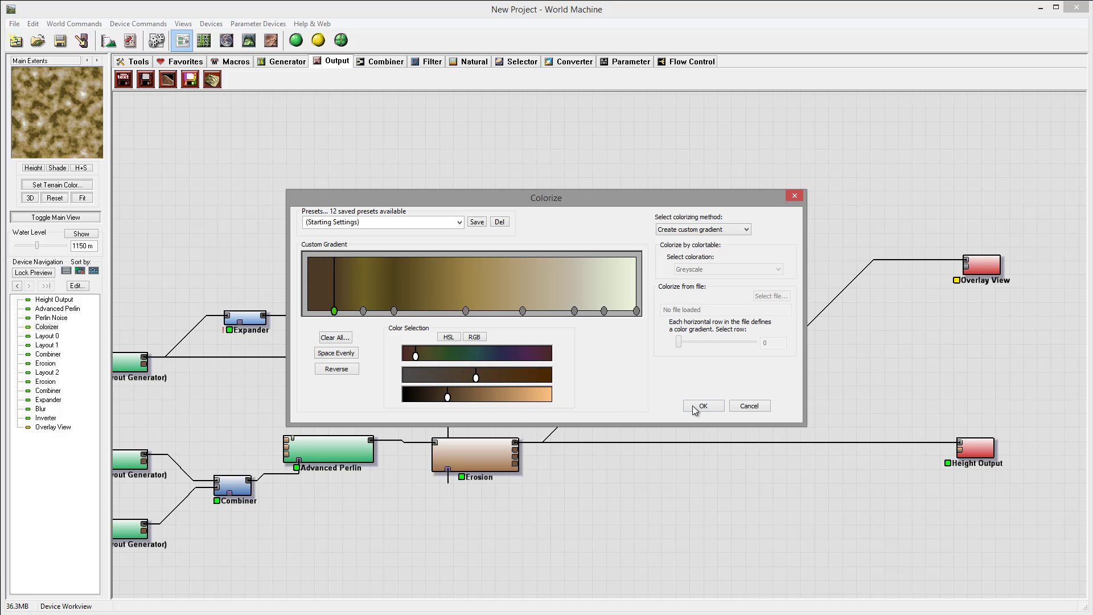
{"action": "left_click", "coordinate": [702, 406]}
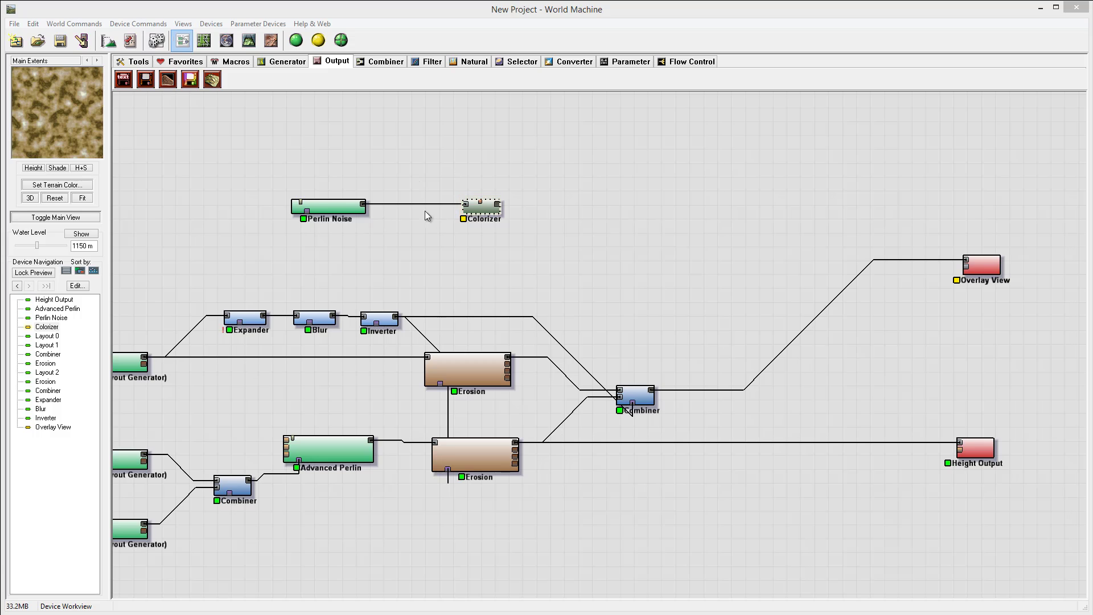
Reduce the Perlin Noise generator's feature size to 0.60 km.
{"action": "double_click", "coordinate": [334, 215]}
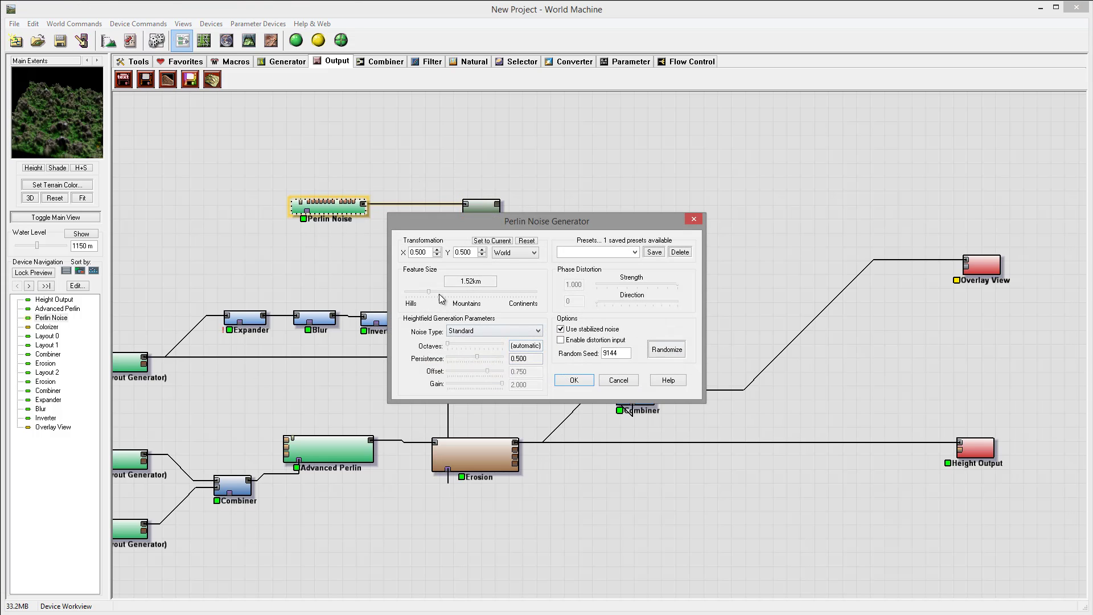
{"action": "left_click_drag", "start_coordinate": [429, 292], "coordinate": [341, 290]}
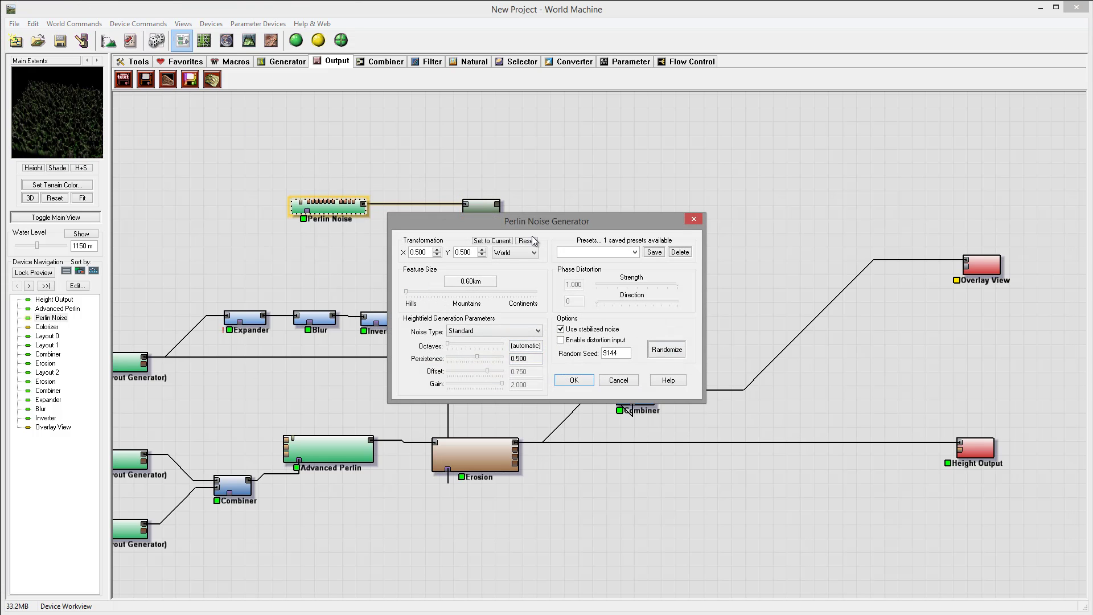
{"action": "left_click", "coordinate": [575, 380]}
Lock the preview on the Colorizer device.
{"action": "left_click", "coordinate": [482, 208]}
{"action": "right_click", "coordinate": [481, 208]}
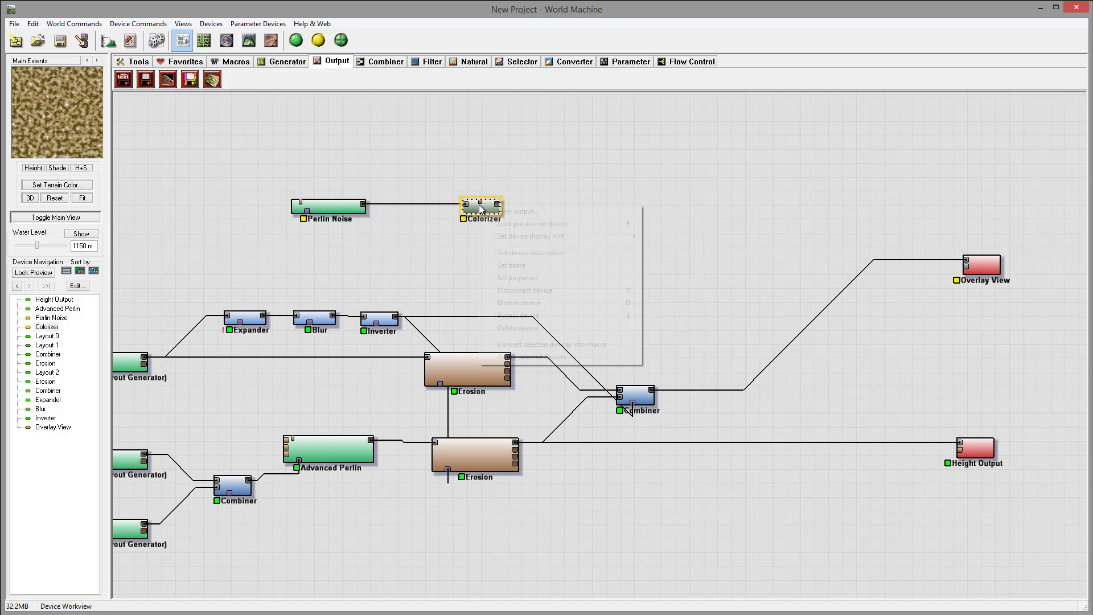
{"action": "left_click", "coordinate": [498, 223]}
Set the Perlin Noise generator's persistence to 0.875 and its octaves to 12.
{"action": "left_click", "coordinate": [334, 217]}
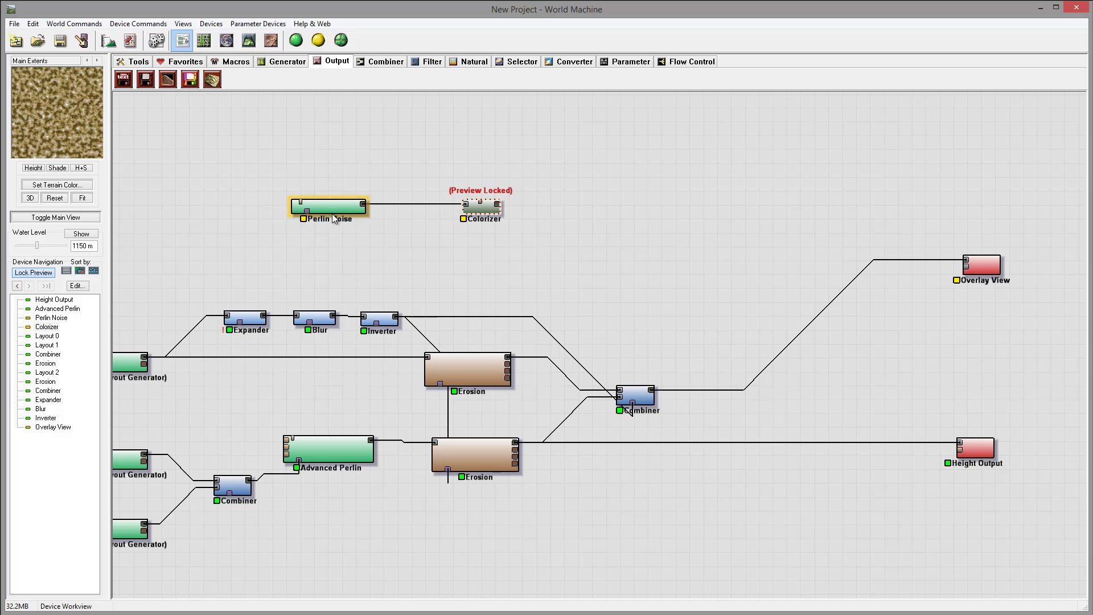
{"action": "double_click", "coordinate": [341, 210]}
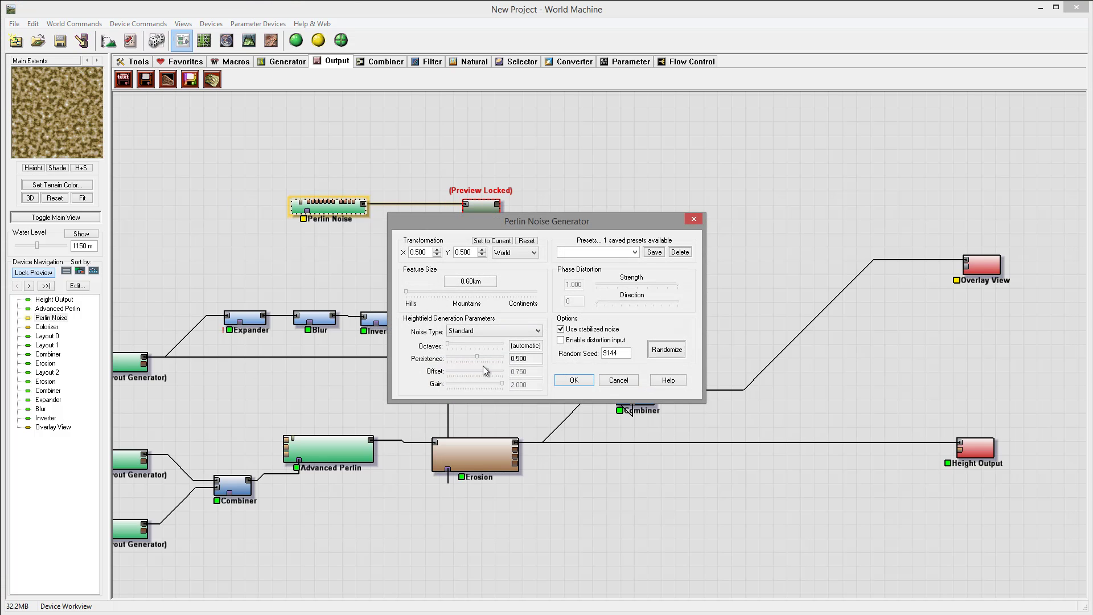
{"action": "left_click_drag", "start_coordinate": [477, 358], "coordinate": [527, 354]}
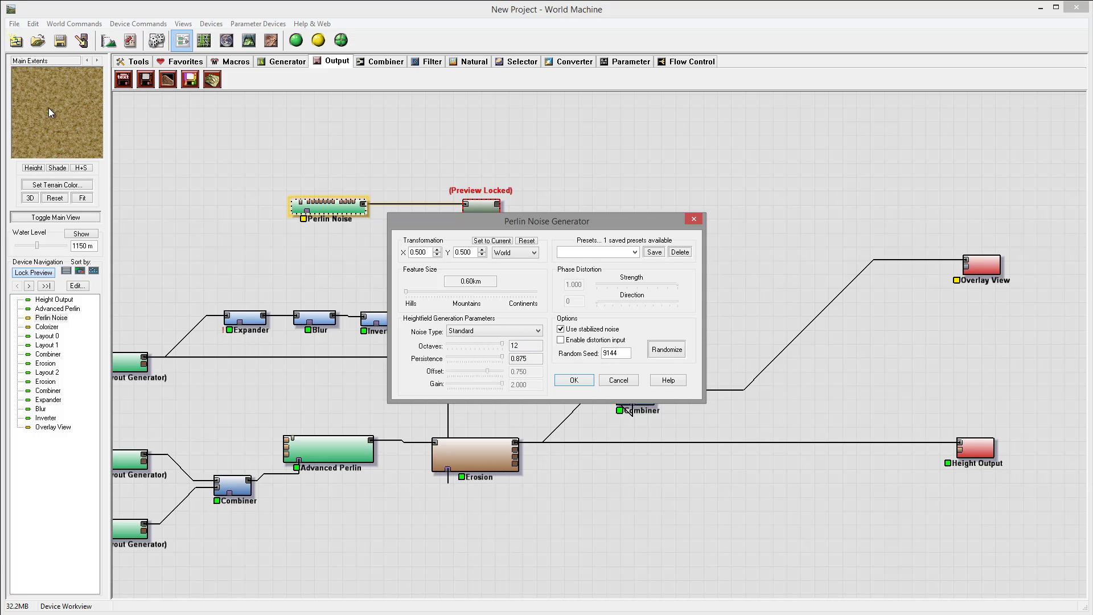
{"action": "left_click", "coordinate": [573, 380]}
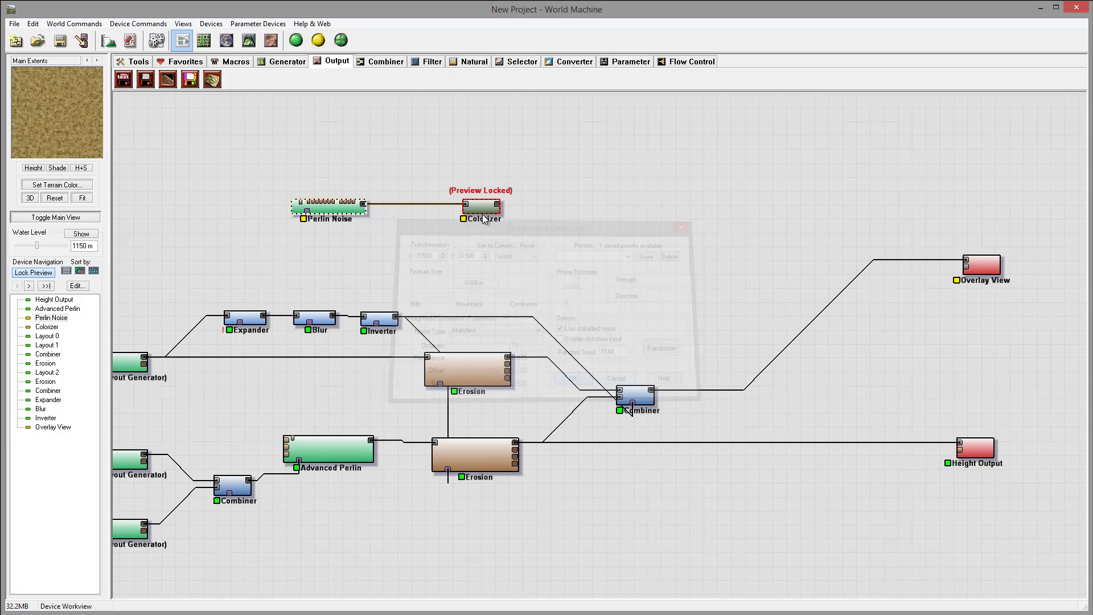
Recolor the Colorizer's fourth gradient point to muted olive and its seventh point to a darker greyish olive.
{"action": "double_click", "coordinate": [482, 208]}
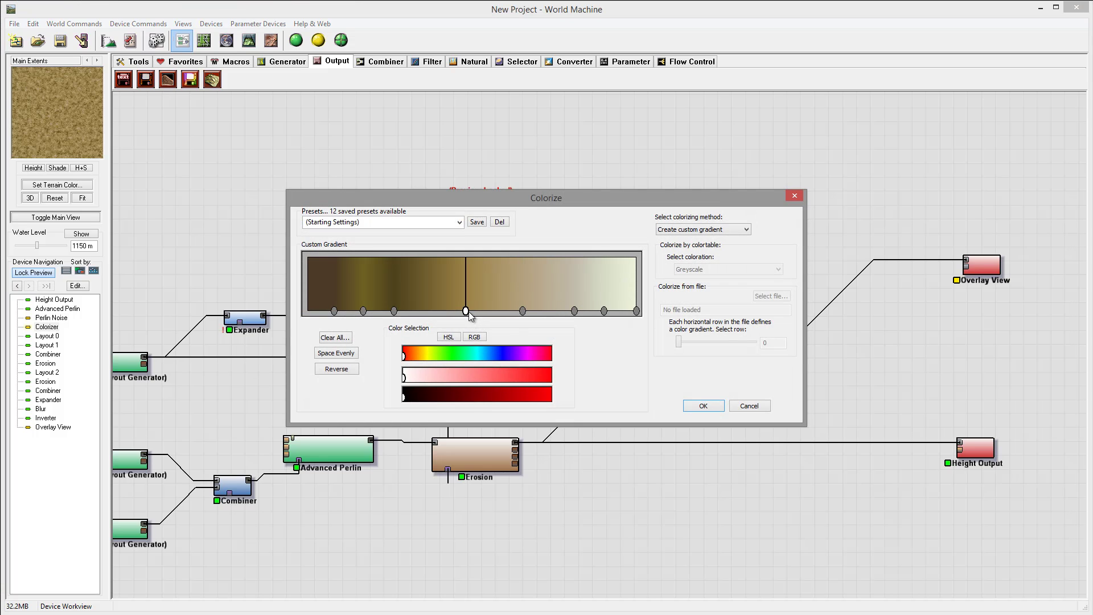
{"action": "left_click", "coordinate": [467, 311]}
{"action": "left_click_drag", "start_coordinate": [495, 400], "coordinate": [430, 362]}
{"action": "left_click", "coordinate": [605, 311]}
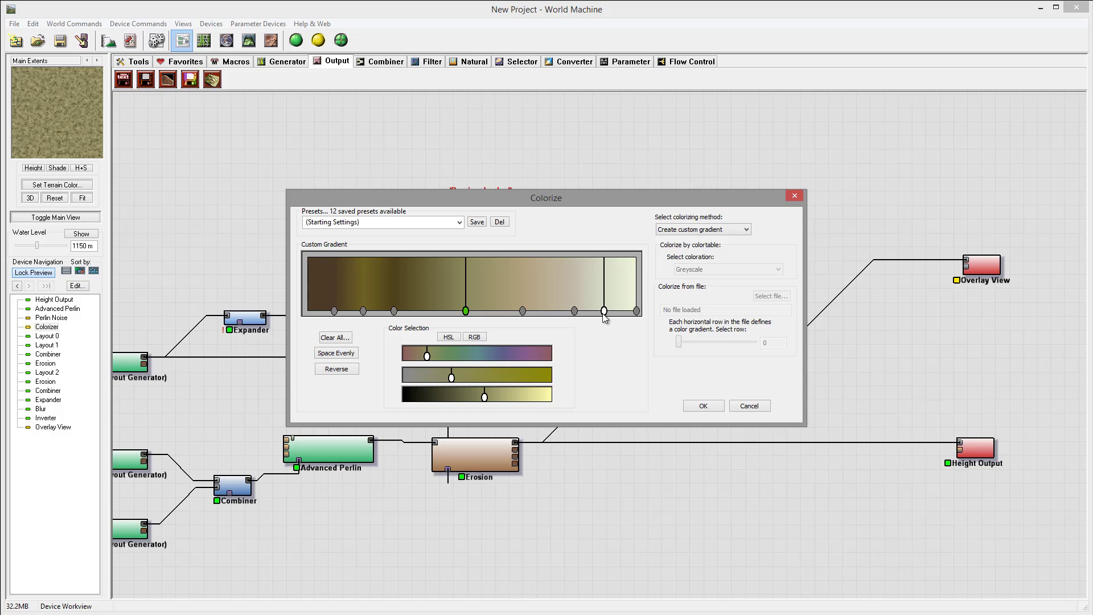
{"action": "left_click_drag", "start_coordinate": [433, 359], "coordinate": [425, 358]}
{"action": "left_click_drag", "start_coordinate": [532, 397], "coordinate": [485, 396]}
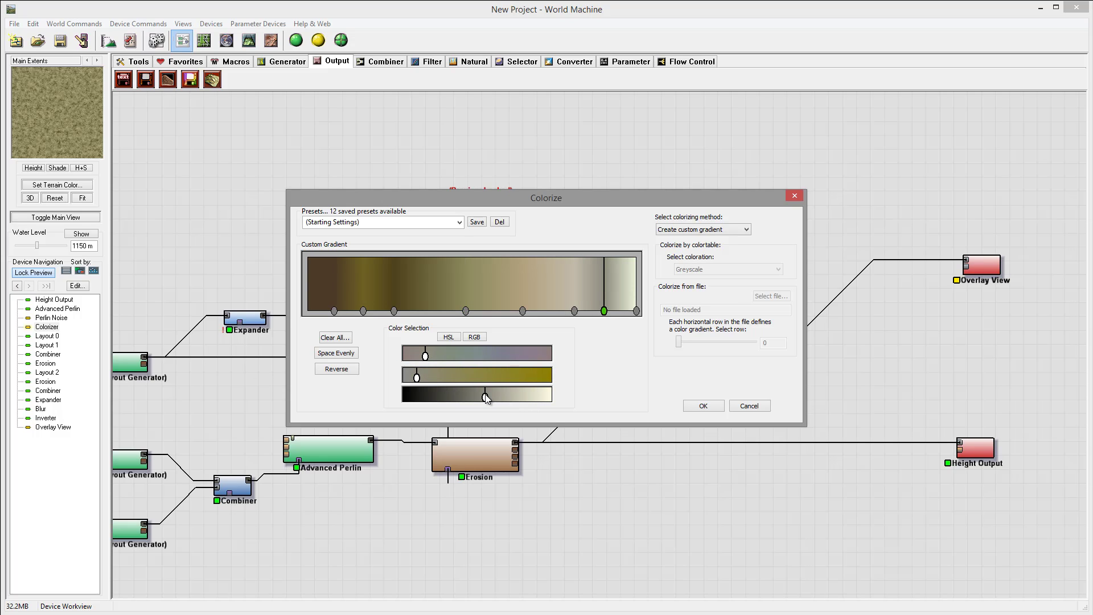
{"action": "left_click_drag", "start_coordinate": [418, 378], "coordinate": [430, 378]}
Darken the sixth gradient point to muted khaki and the last point to a dark grey-brown.
{"action": "left_click", "coordinate": [574, 311]}
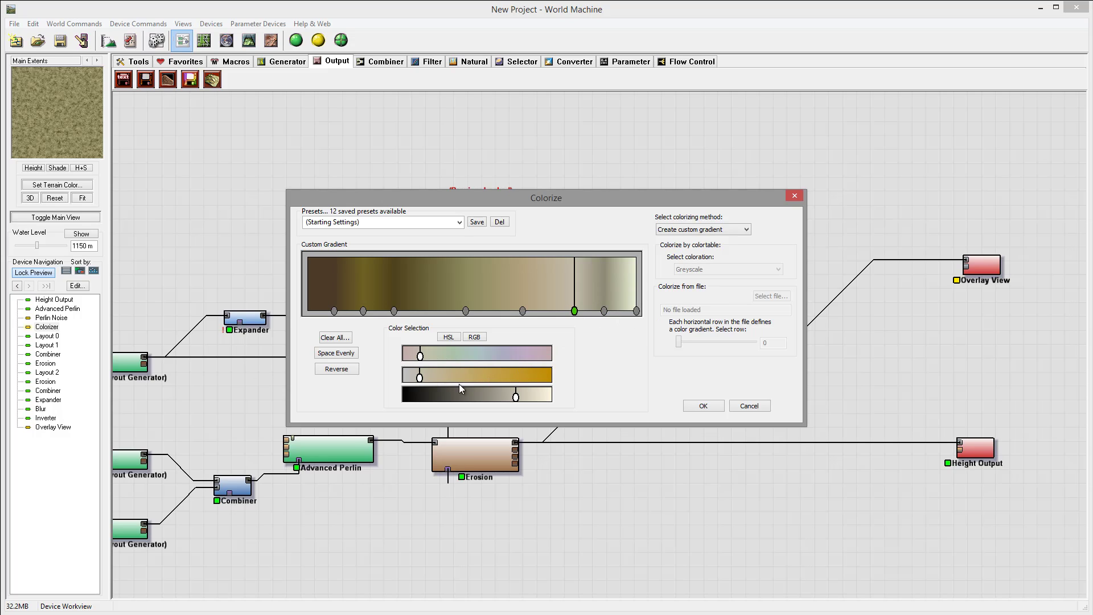
{"action": "left_click_drag", "start_coordinate": [420, 378], "coordinate": [436, 379]}
{"action": "left_click_drag", "start_coordinate": [520, 399], "coordinate": [489, 398]}
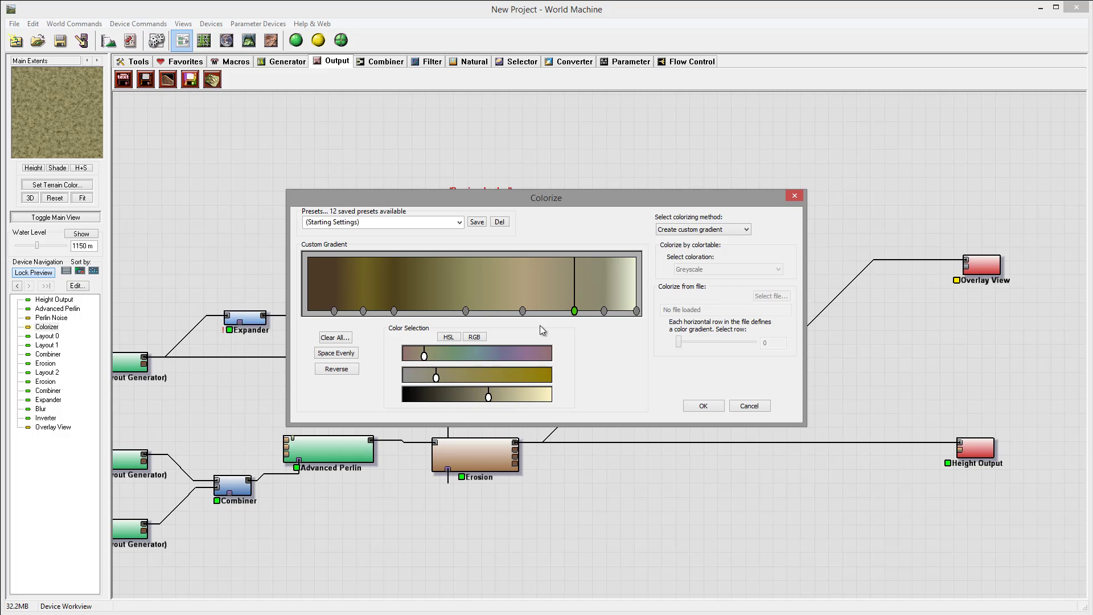
{"action": "left_click", "coordinate": [637, 311]}
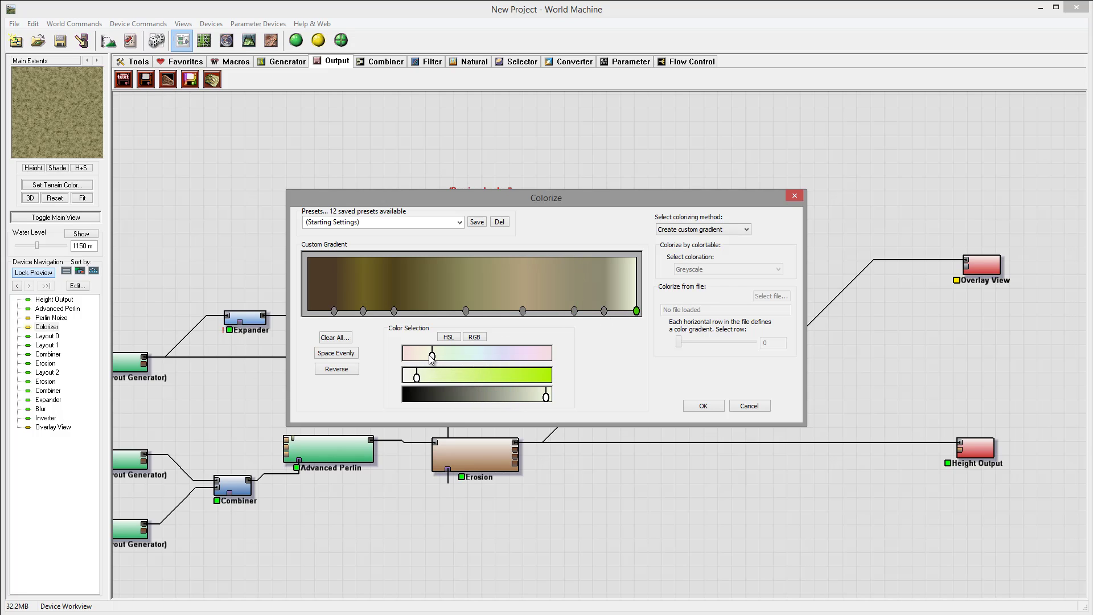
{"action": "left_click_drag", "start_coordinate": [432, 357], "coordinate": [420, 357]}
{"action": "left_click_drag", "start_coordinate": [547, 397], "coordinate": [425, 376]}
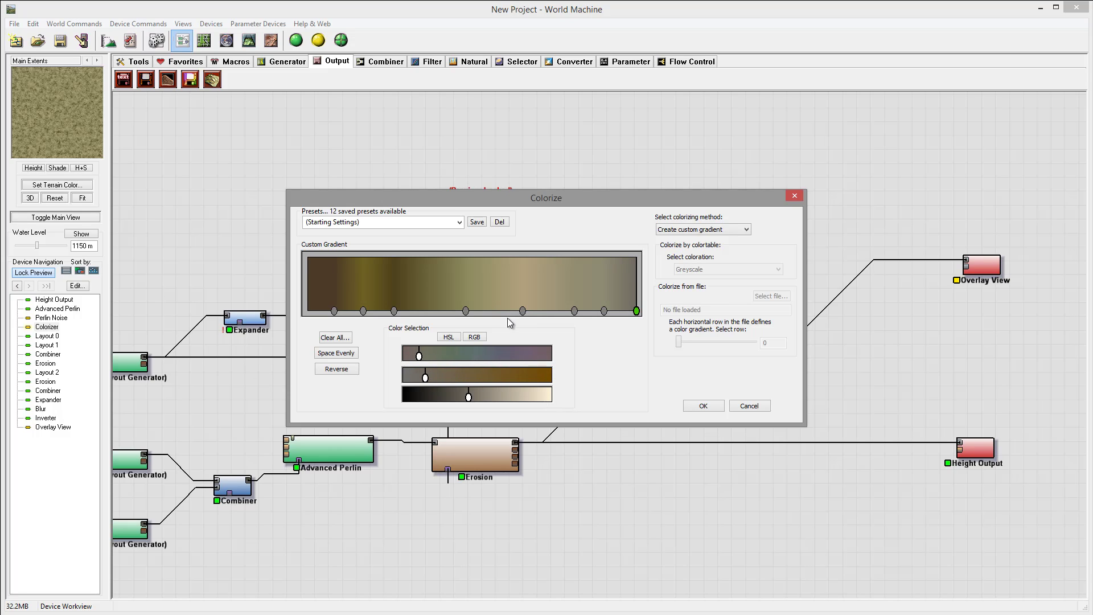
Recolor the fifth gradient point to a warm tan and accept the Colorizer settings.
{"action": "left_click", "coordinate": [523, 311]}
{"action": "mouse_move", "coordinate": [499, 400]}
{"action": "left_mouse_down"}
{"action": "mouse_move", "coordinate": [453, 393]}
{"action": "mouse_move", "coordinate": [501, 401]}
{"action": "left_mouse_up"}
{"action": "left_click_drag", "start_coordinate": [442, 382], "coordinate": [463, 380]}
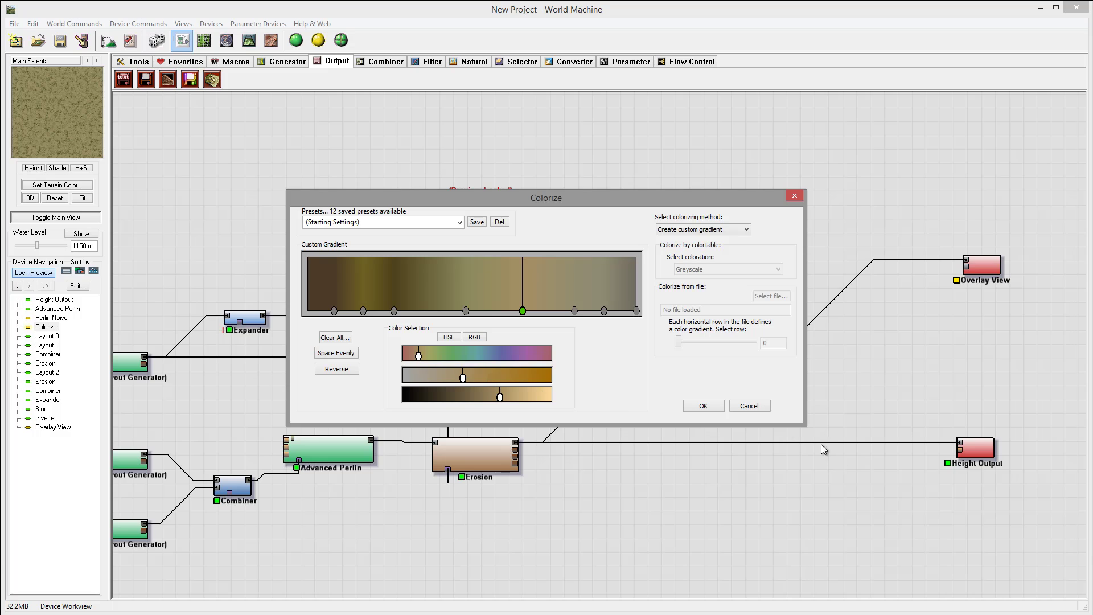
{"action": "left_click", "coordinate": [713, 408]}
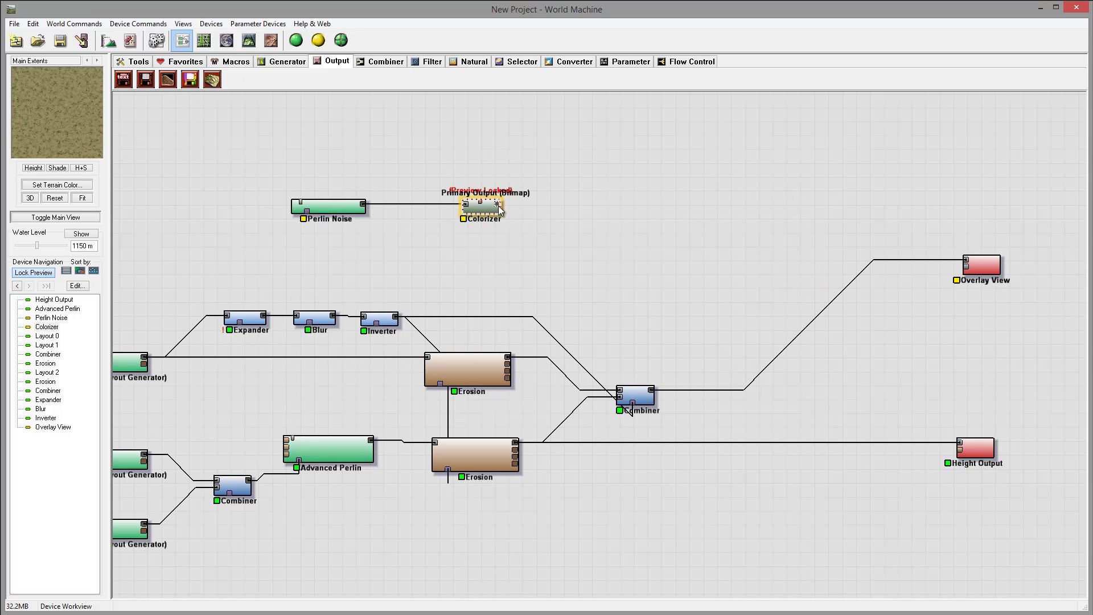
Connect the Colorizer's output to the Overlay View's second input and unlock the Colorizer's preview.
{"action": "left_click_drag", "start_coordinate": [498, 204], "coordinate": [967, 265]}
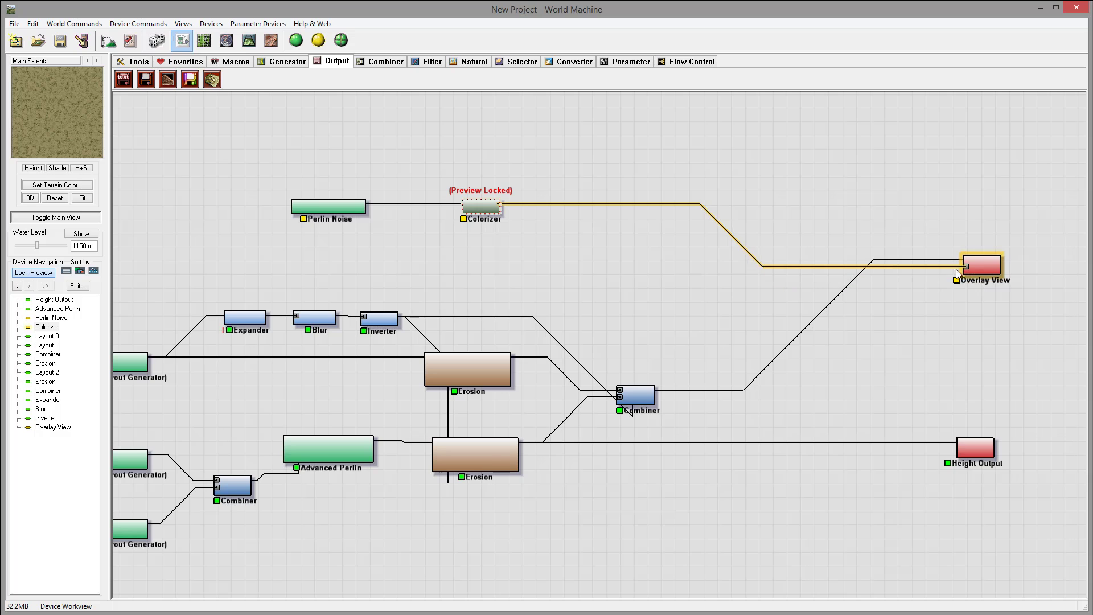
{"action": "right_click", "coordinate": [476, 207]}
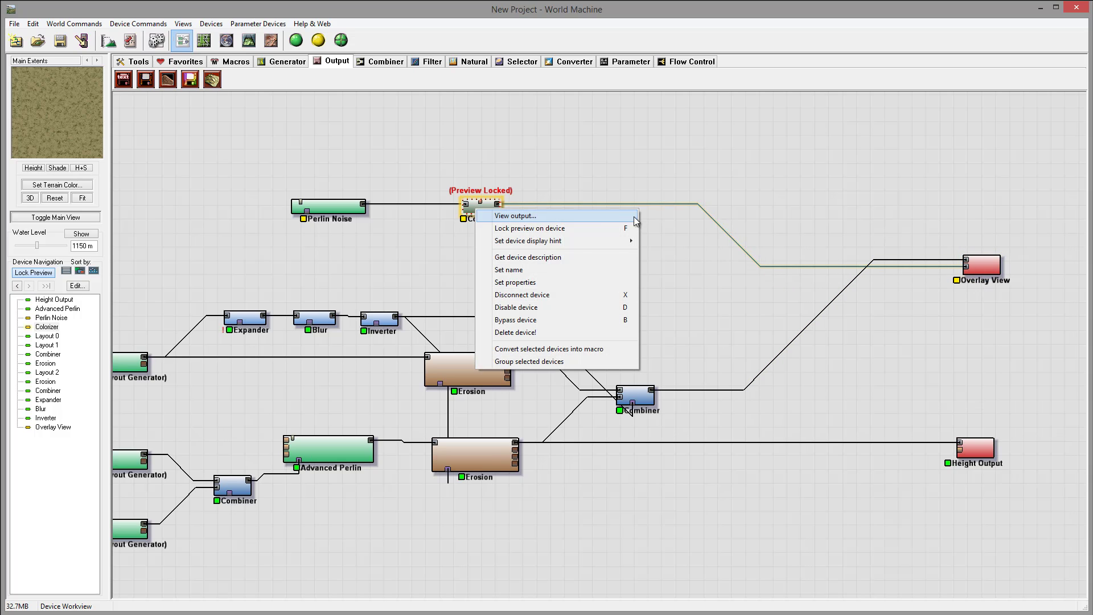
{"action": "left_click", "coordinate": [530, 229]}
Inspect the Overlay View's colored terrain in the 3D view from several angles, and return to the device network.
{"action": "left_click", "coordinate": [981, 264]}
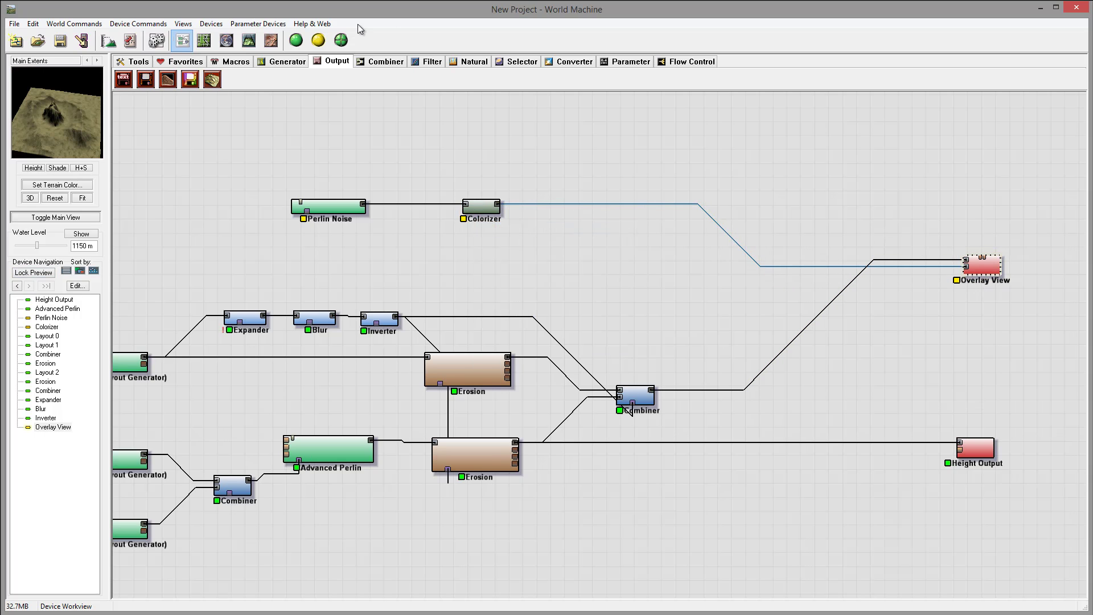
{"action": "key", "text": "Tab"}
{"action": "left_click_drag", "start_coordinate": [583, 368], "coordinate": [701, 324]}
{"action": "left_click_drag", "start_coordinate": [477, 358], "coordinate": [711, 463]}
{"action": "left_click_drag", "start_coordinate": [777, 395], "coordinate": [601, 348]}
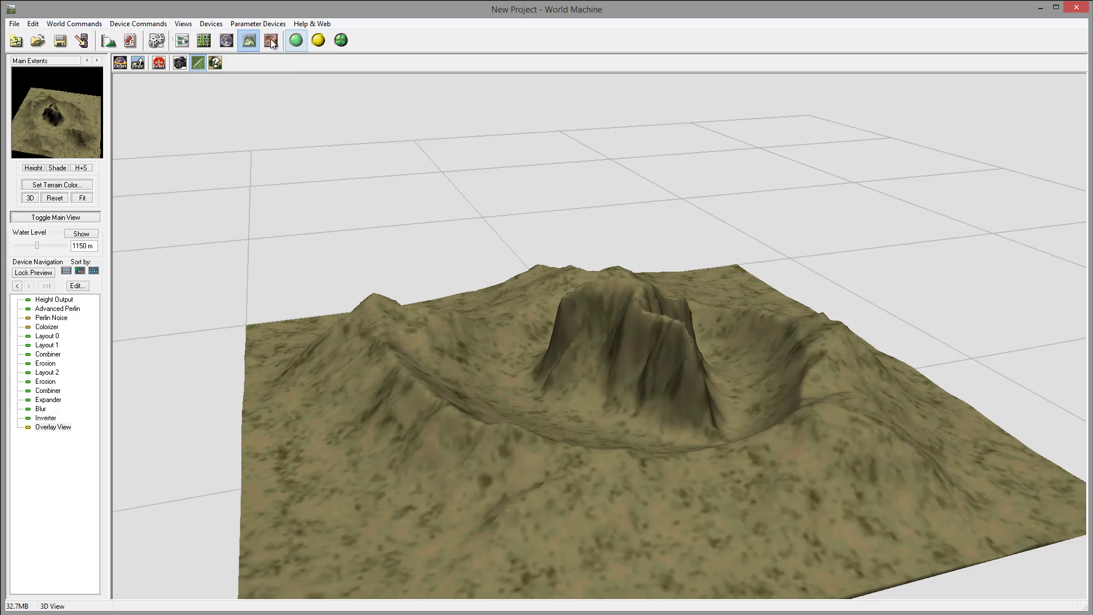
{"action": "left_click", "coordinate": [182, 40]}
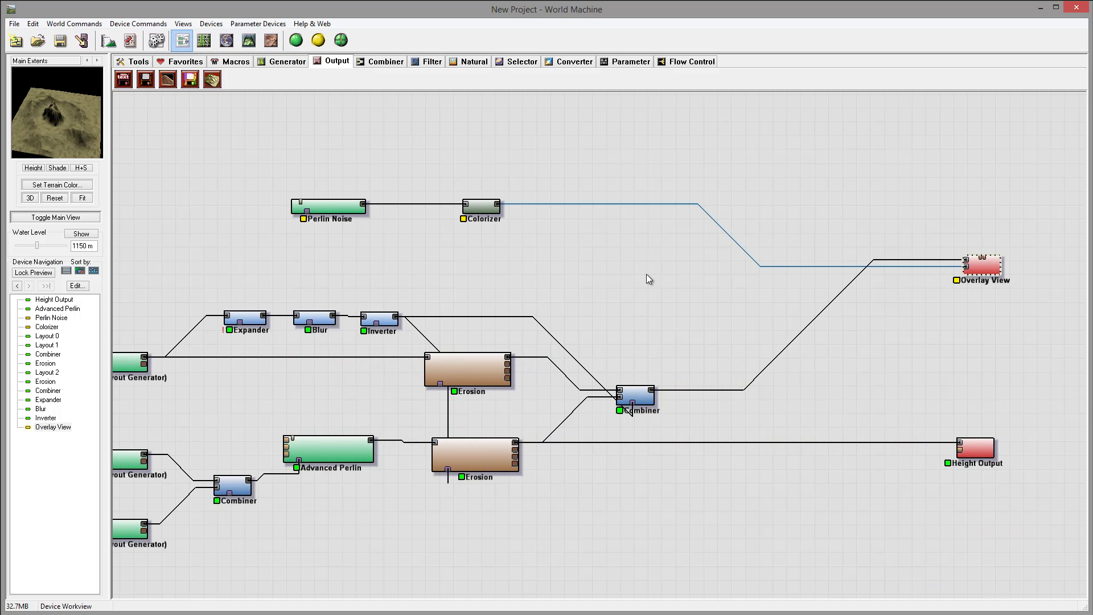
Move the Overlay View device slightly farther out from the rest of the network.
{"action": "left_click_drag", "start_coordinate": [1000, 272], "coordinate": [1019, 258]}
{"action": "right_click_drag", "start_coordinate": [602, 265], "coordinate": [561, 324]}
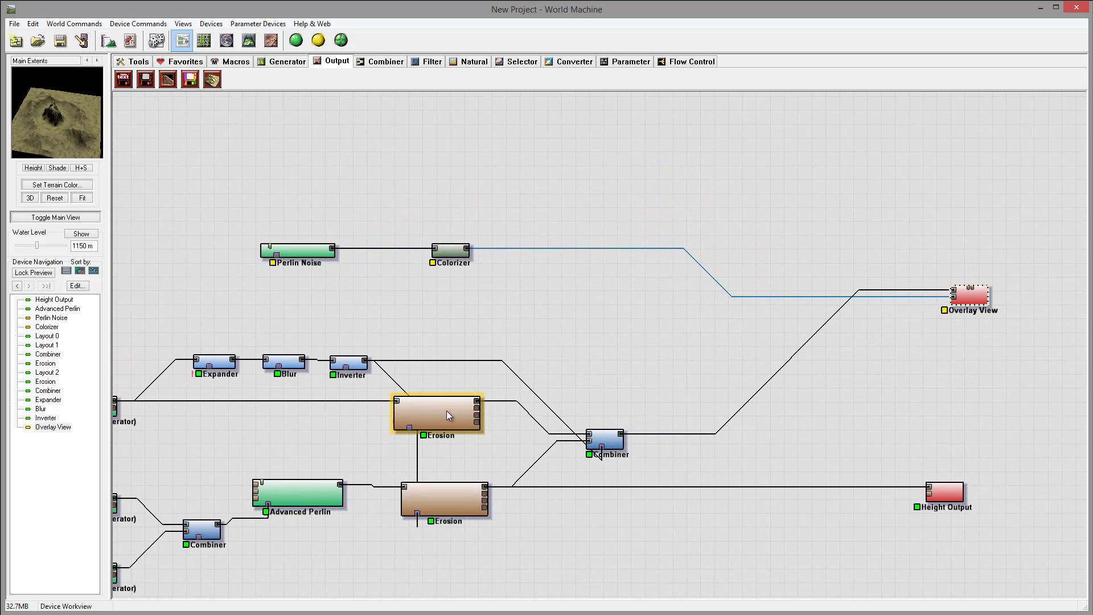
{"action": "right_click_drag", "start_coordinate": [538, 328], "coordinate": [580, 282]}
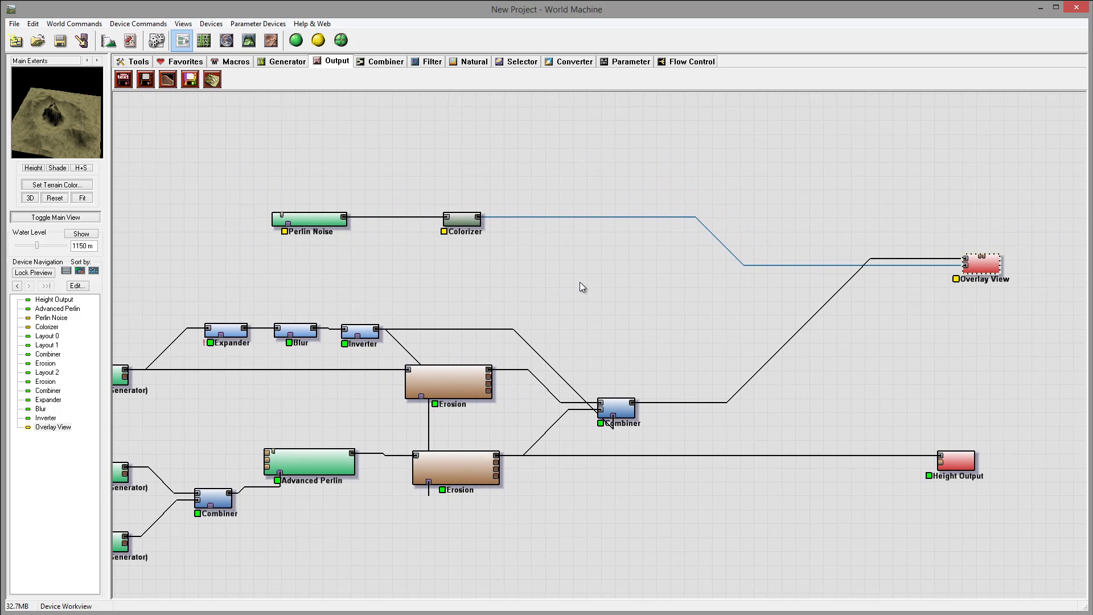
Add a new Combiner device between the Colorizer and the Overlay View.
{"action": "left_click", "coordinate": [456, 463]}
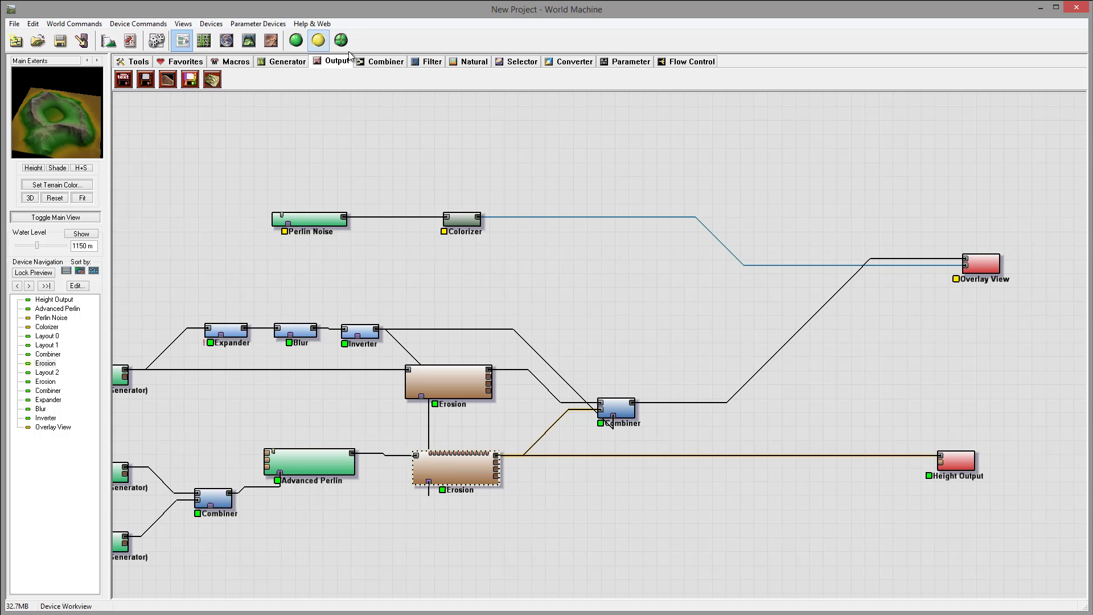
{"action": "left_click", "coordinate": [381, 64]}
{"action": "left_click", "coordinate": [168, 79]}
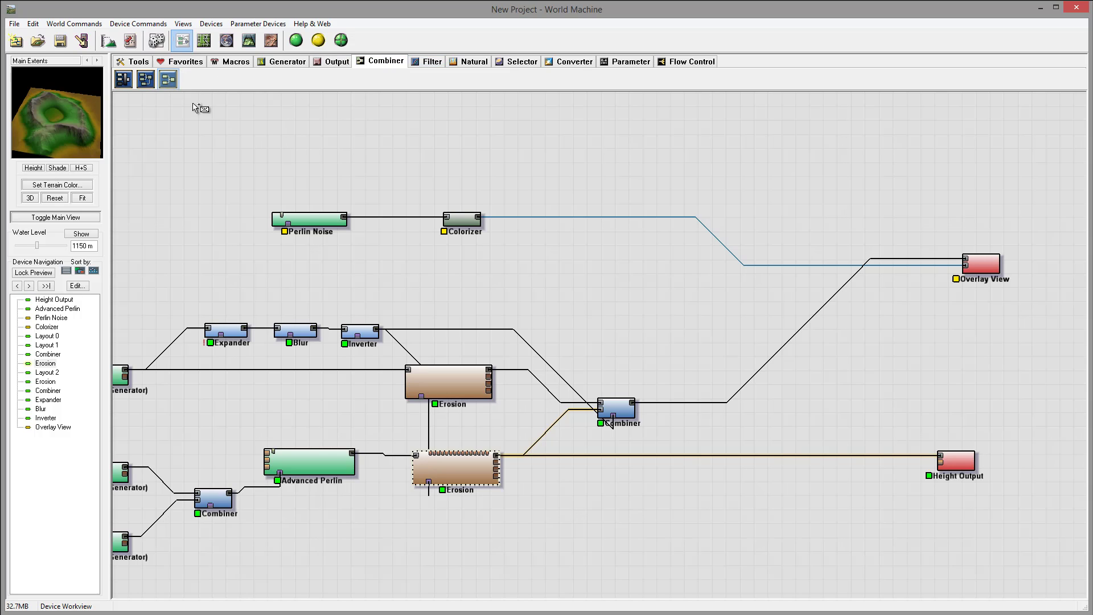
{"action": "left_click", "coordinate": [701, 306]}
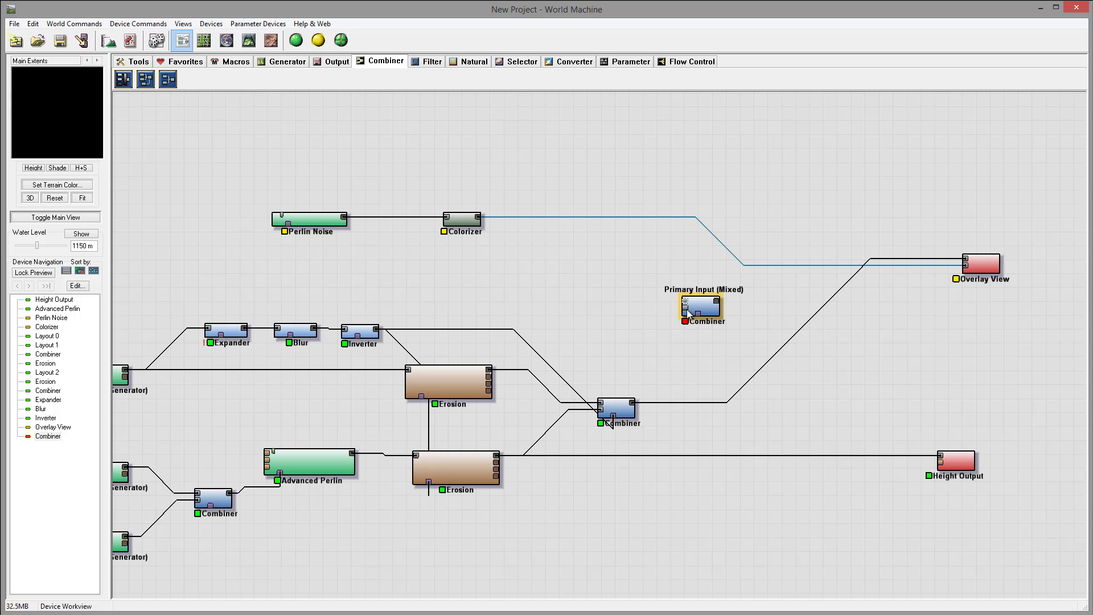
Connect the Colorizer's output to the new Combiner's first input and add a second Colorizer below the first one.
{"action": "left_click", "coordinate": [692, 218]}
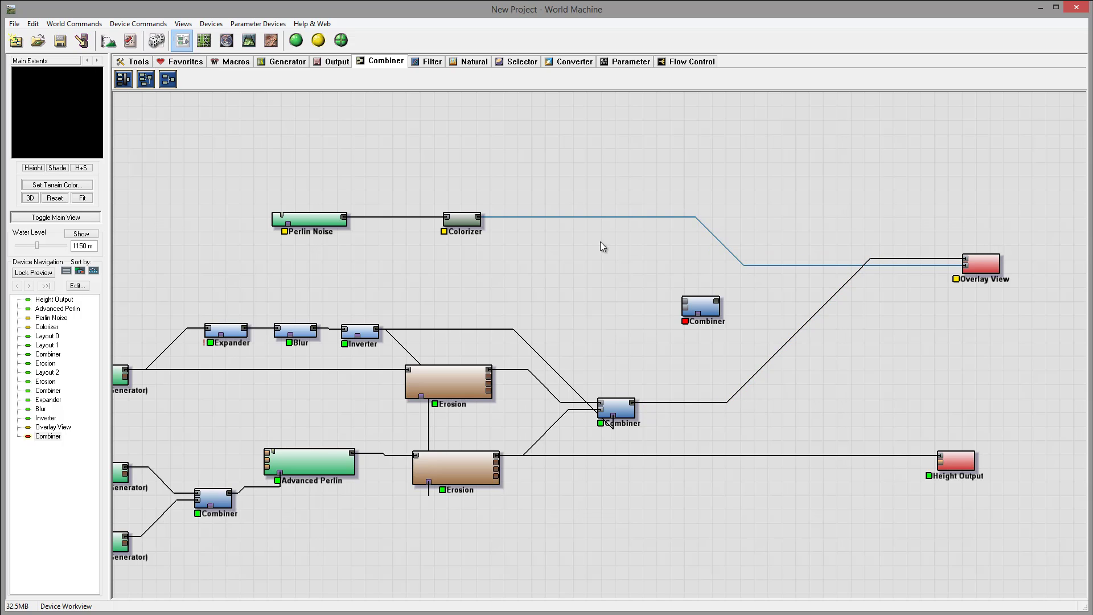
{"action": "left_click_drag", "start_coordinate": [478, 217], "coordinate": [704, 312]}
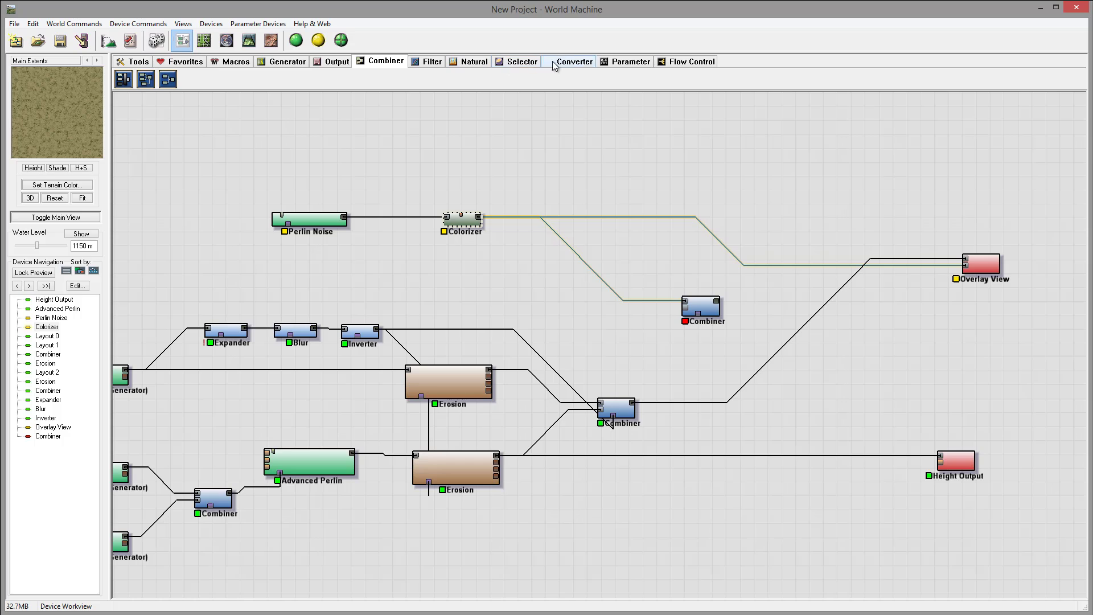
{"action": "left_click", "coordinate": [570, 63]}
{"action": "left_click", "coordinate": [213, 80]}
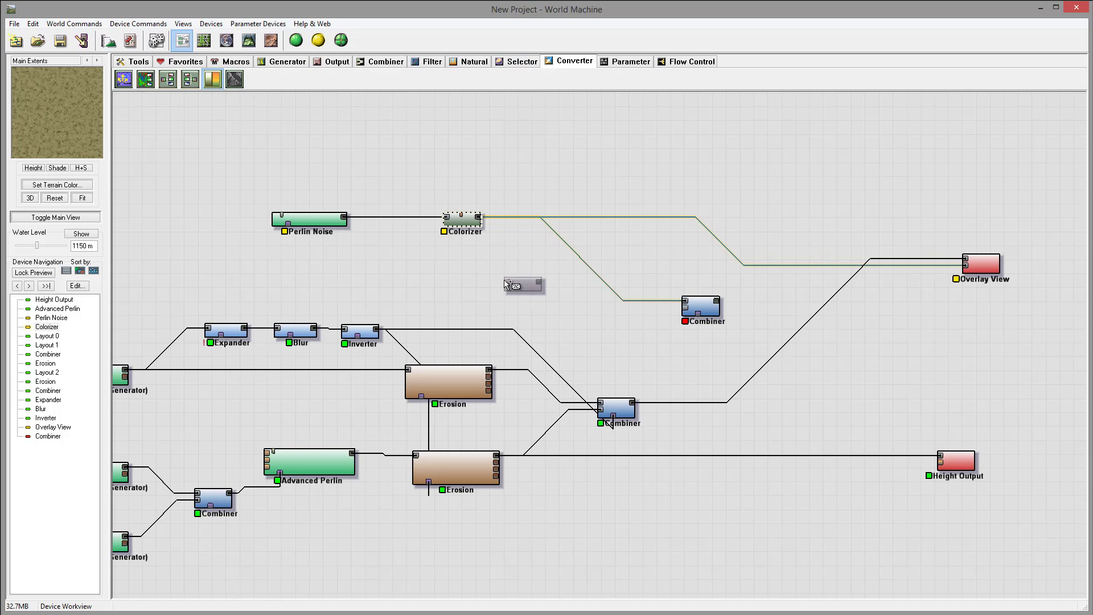
{"action": "left_click", "coordinate": [472, 272]}
Stack the two Colorizers closer to the new Combiner and raise the Combiner to sit beside them.
{"action": "left_click_drag", "start_coordinate": [450, 217], "coordinate": [573, 208]}
{"action": "left_click", "coordinate": [488, 274]}
{"action": "left_click_drag", "start_coordinate": [488, 273], "coordinate": [604, 278]}
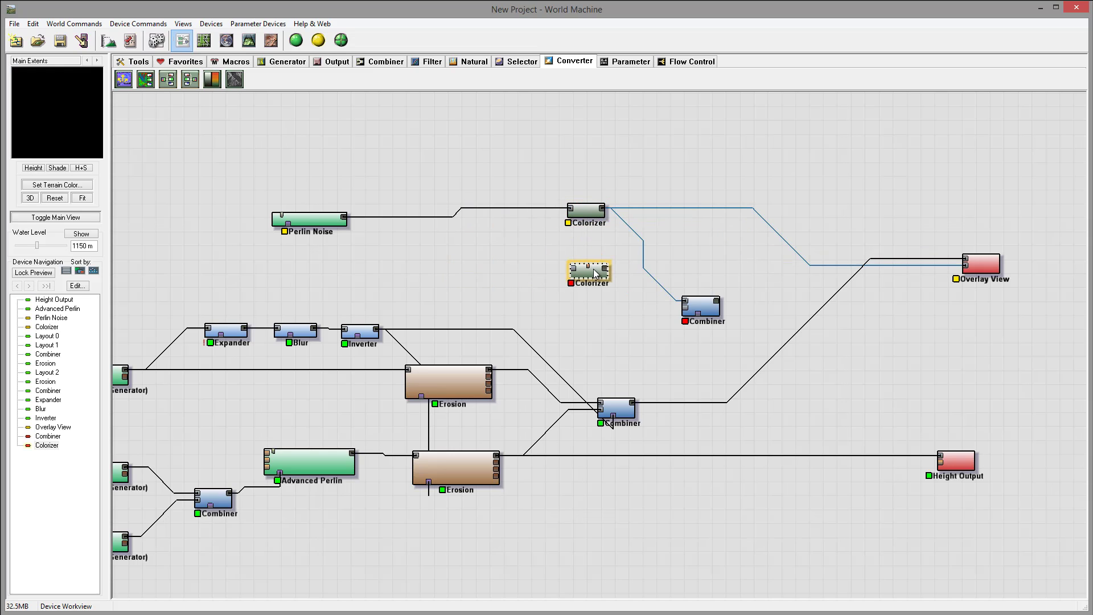
{"action": "left_click_drag", "start_coordinate": [706, 306], "coordinate": [694, 259]}
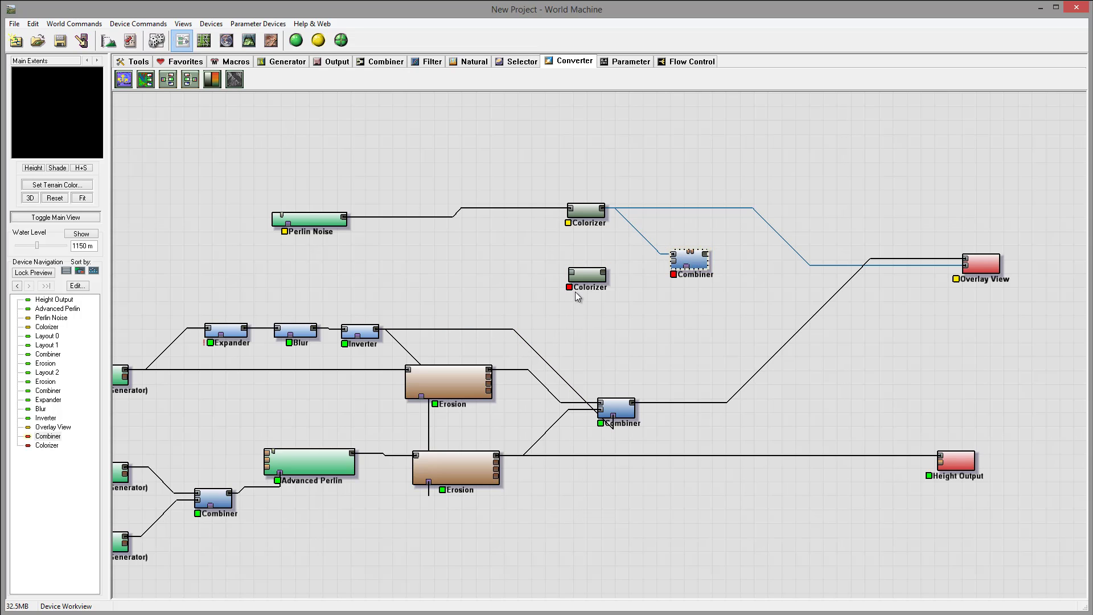
Add a Clamp filter device just before the second Colorizer.
{"action": "left_click", "coordinate": [497, 460]}
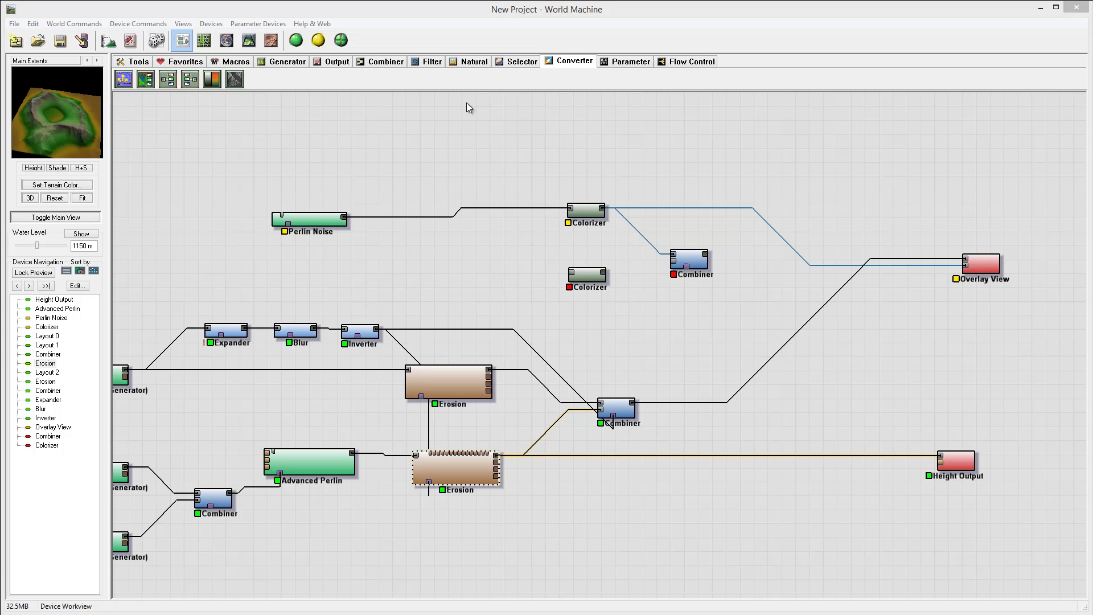
{"action": "left_click", "coordinate": [430, 64]}
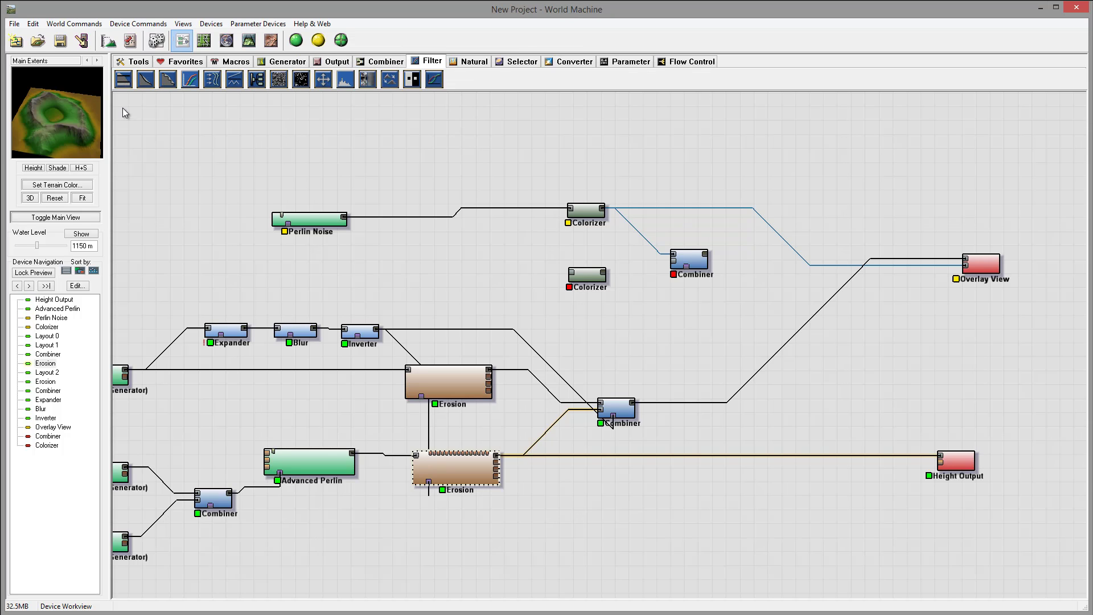
{"action": "left_click_drag", "start_coordinate": [126, 84], "coordinate": [503, 266]}
{"action": "left_click_drag", "start_coordinate": [123, 79], "coordinate": [520, 276]}
{"action": "key", "text": "Escape"}
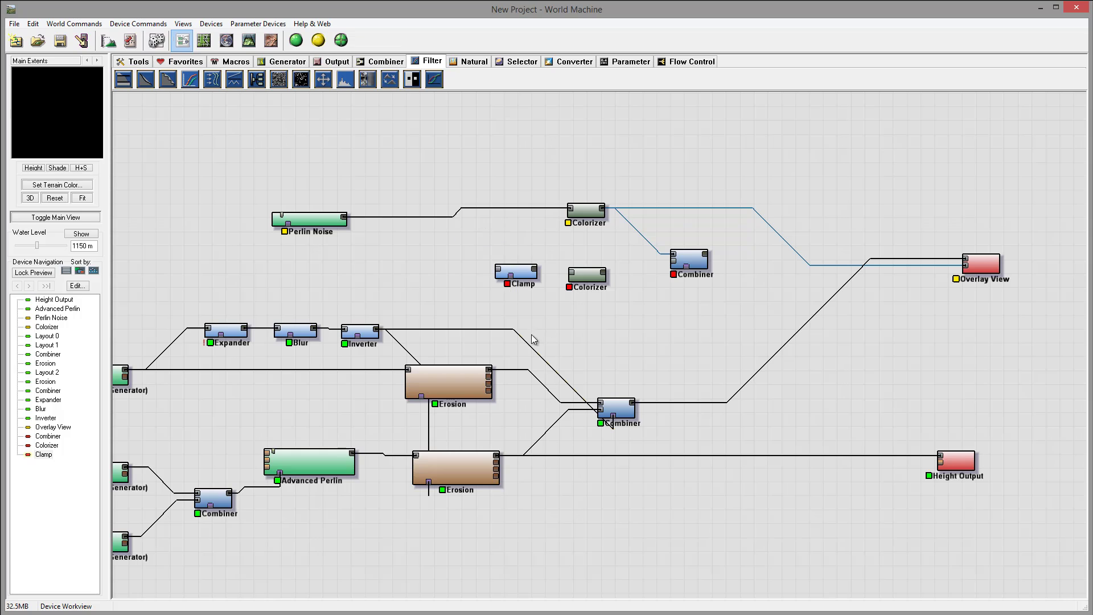
Wire the lower Erosion's output through the Clamp and the second Colorizer into the new Combiner's second input.
{"action": "left_click", "coordinate": [495, 463]}
{"action": "left_click_drag", "start_coordinate": [520, 331], "coordinate": [674, 261]}
{"action": "left_click", "coordinate": [601, 283]}
{"action": "left_click_drag", "start_coordinate": [588, 280], "coordinate": [596, 288]}
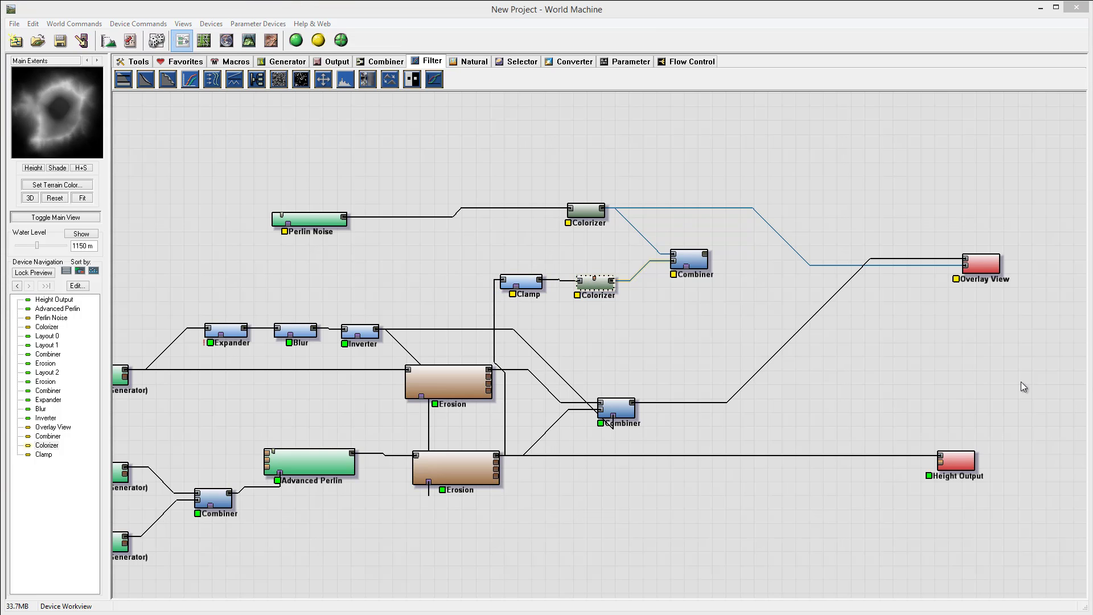
Set the Clamp to the Expand style with a height range from about 892.5 m to 1732.5 m.
{"action": "double_click", "coordinate": [514, 285]}
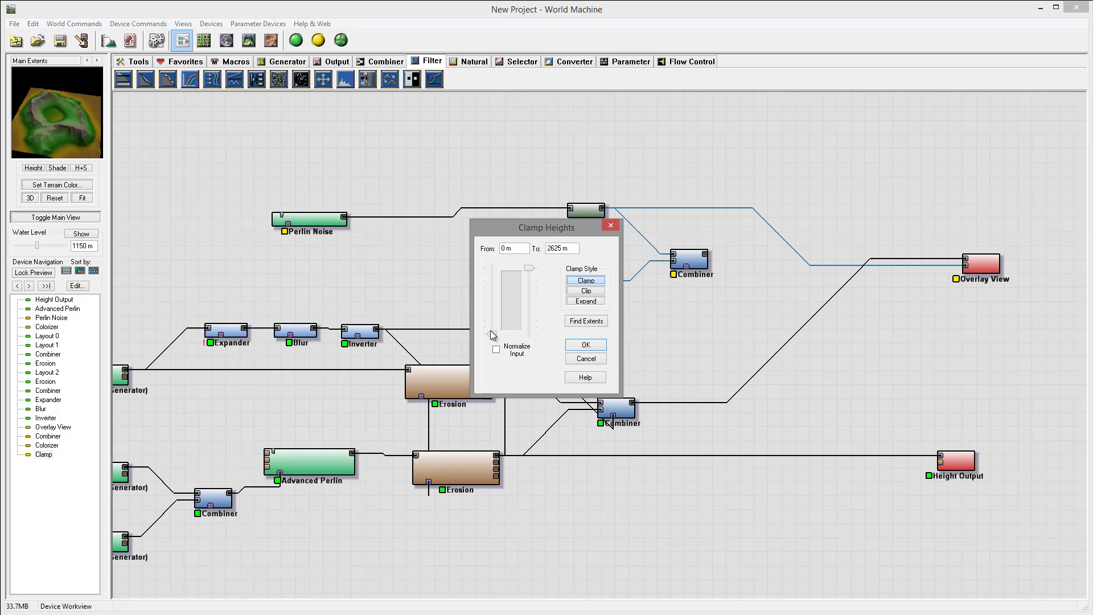
{"action": "left_click", "coordinate": [580, 302]}
{"action": "left_click_drag", "start_coordinate": [493, 335], "coordinate": [494, 318]}
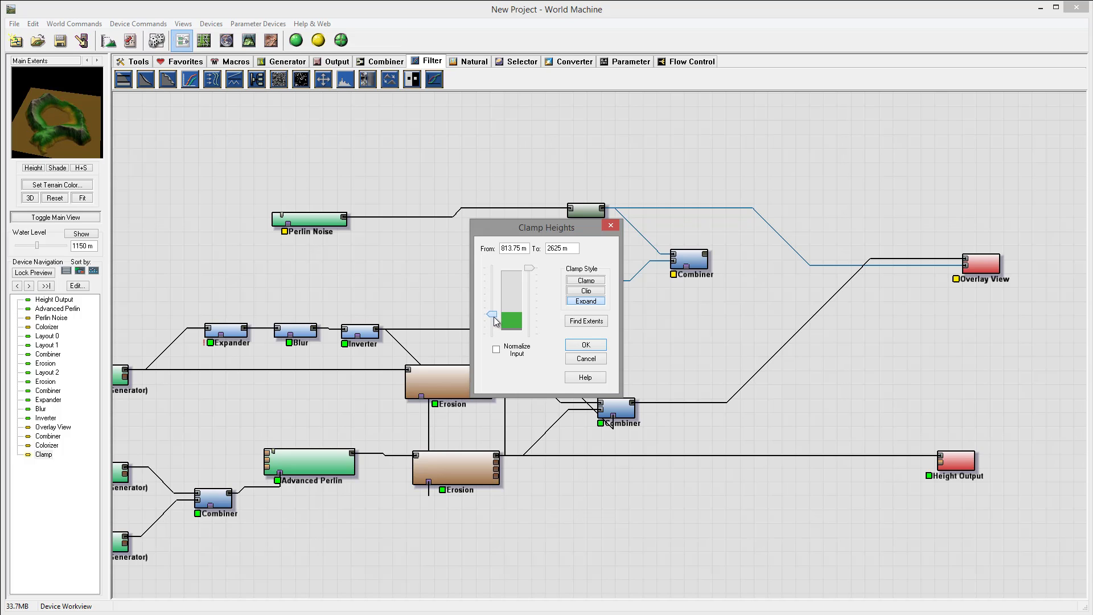
{"action": "left_click_drag", "start_coordinate": [530, 269], "coordinate": [535, 288]}
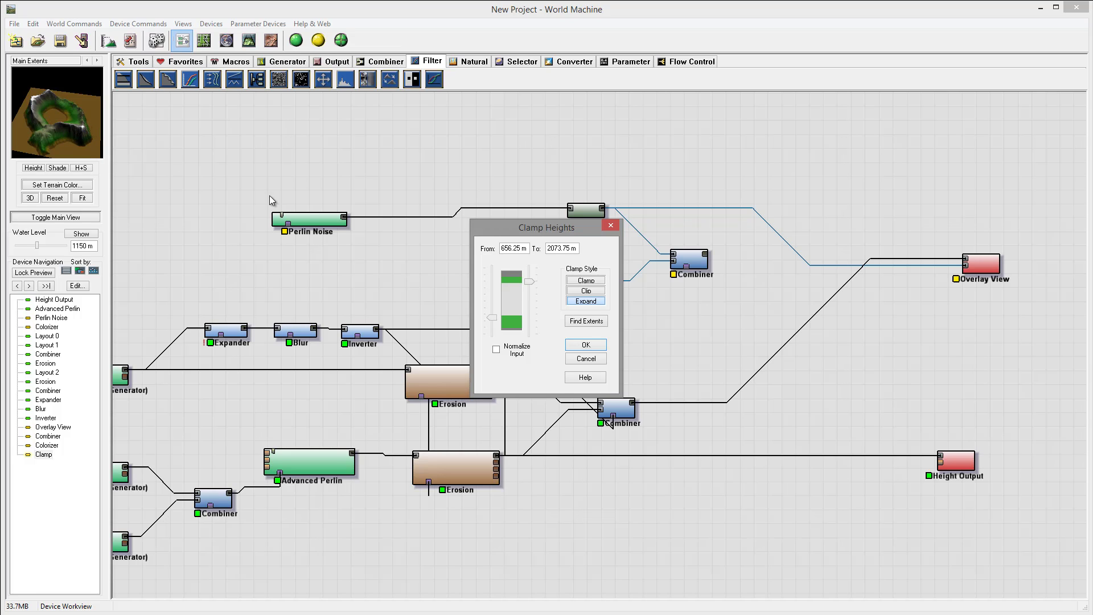
{"action": "mouse_move", "coordinate": [493, 320]}
{"action": "left_mouse_down"}
{"action": "mouse_move", "coordinate": [498, 294]}
{"action": "mouse_move", "coordinate": [498, 313]}
{"action": "left_mouse_up"}
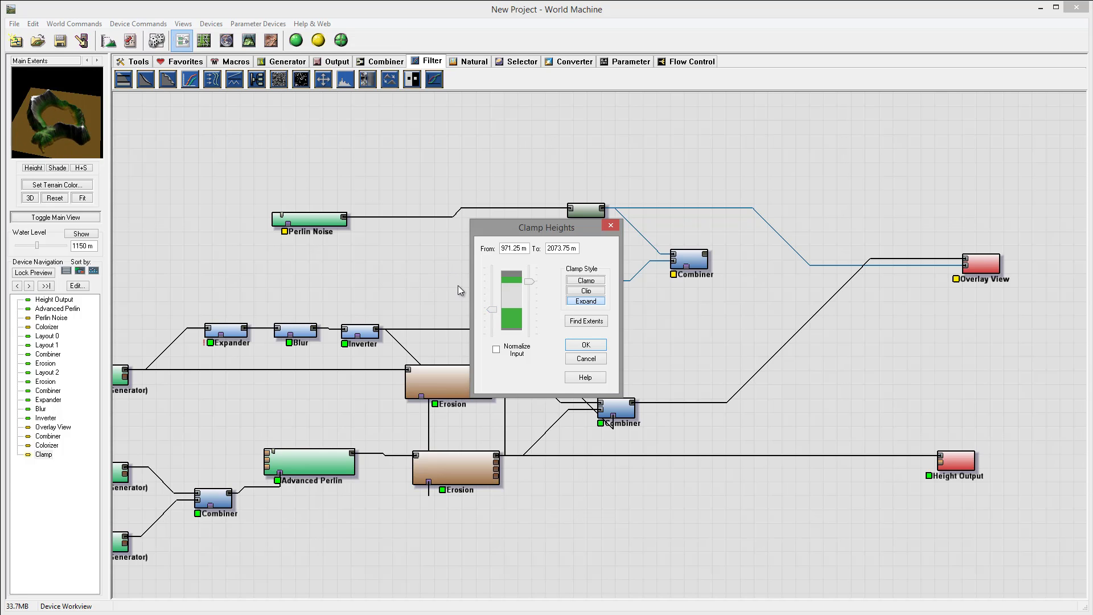
{"action": "left_click_drag", "start_coordinate": [496, 313], "coordinate": [495, 315]}
{"action": "left_click_drag", "start_coordinate": [529, 281], "coordinate": [531, 293]}
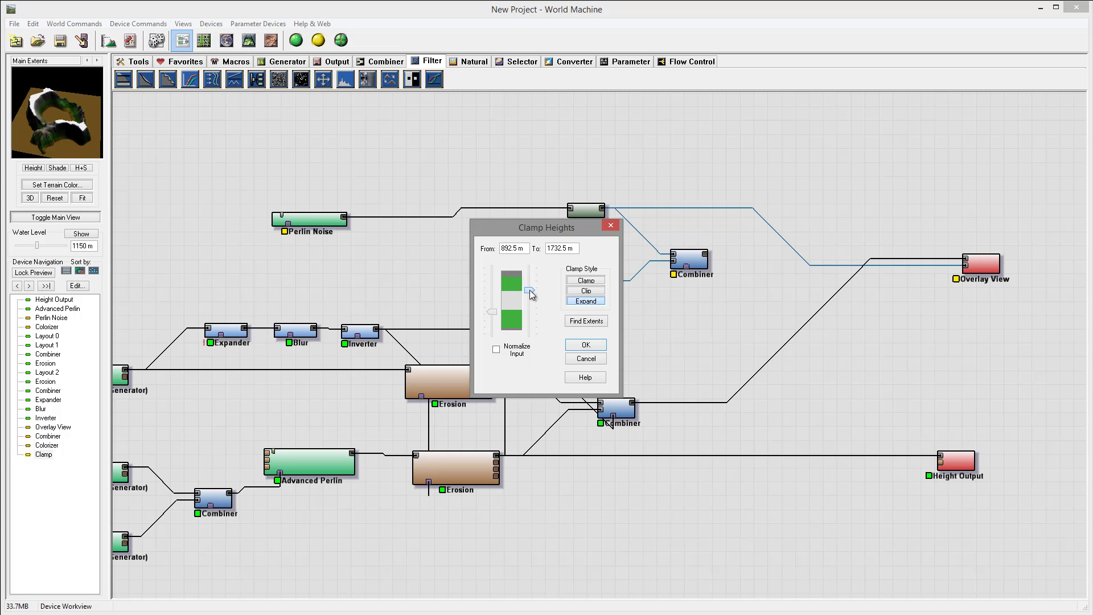
{"action": "left_click", "coordinate": [586, 346]}
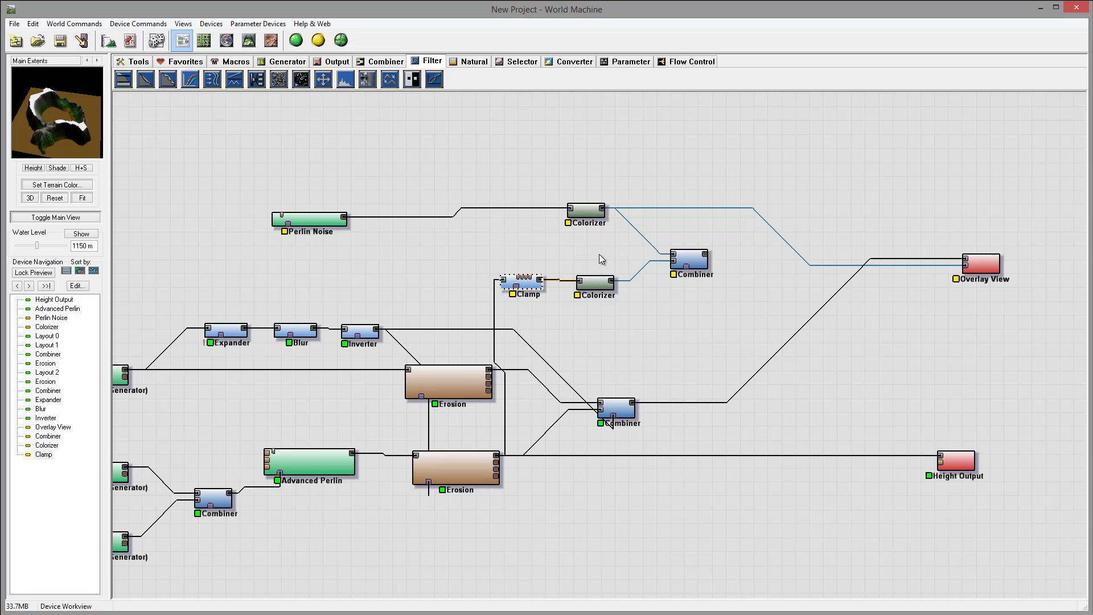
Recolor the white end of the second Colorizer's custom gradient to a darker, muted sand yellow.
{"action": "double_click", "coordinate": [593, 286]}
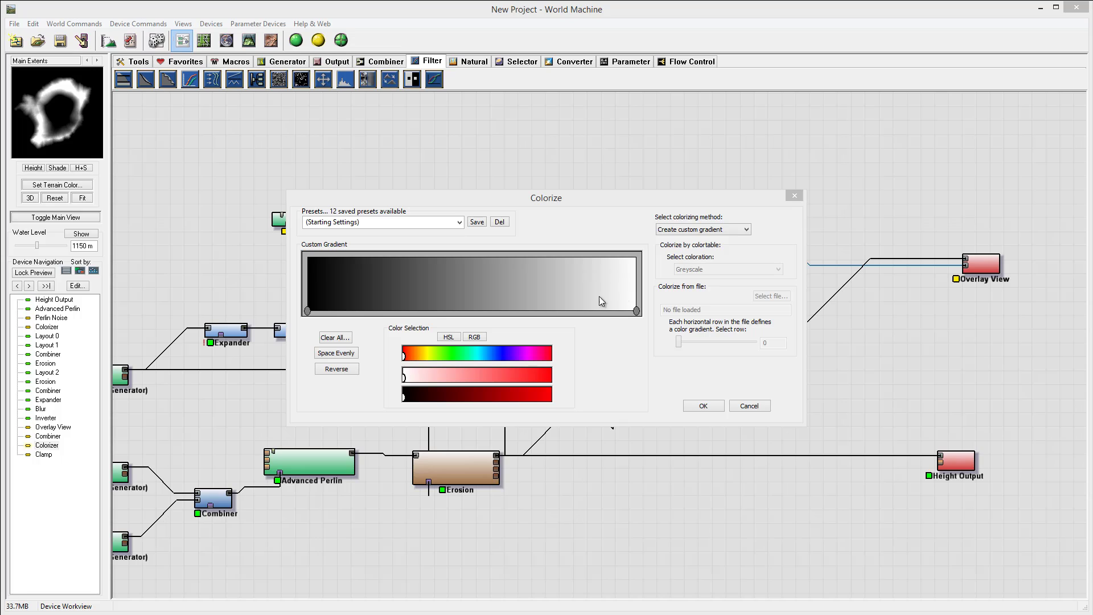
{"action": "left_click", "coordinate": [637, 311]}
{"action": "mouse_move", "coordinate": [407, 358]}
{"action": "left_mouse_down"}
{"action": "mouse_move", "coordinate": [446, 378]}
{"action": "mouse_move", "coordinate": [423, 359]}
{"action": "left_mouse_up"}
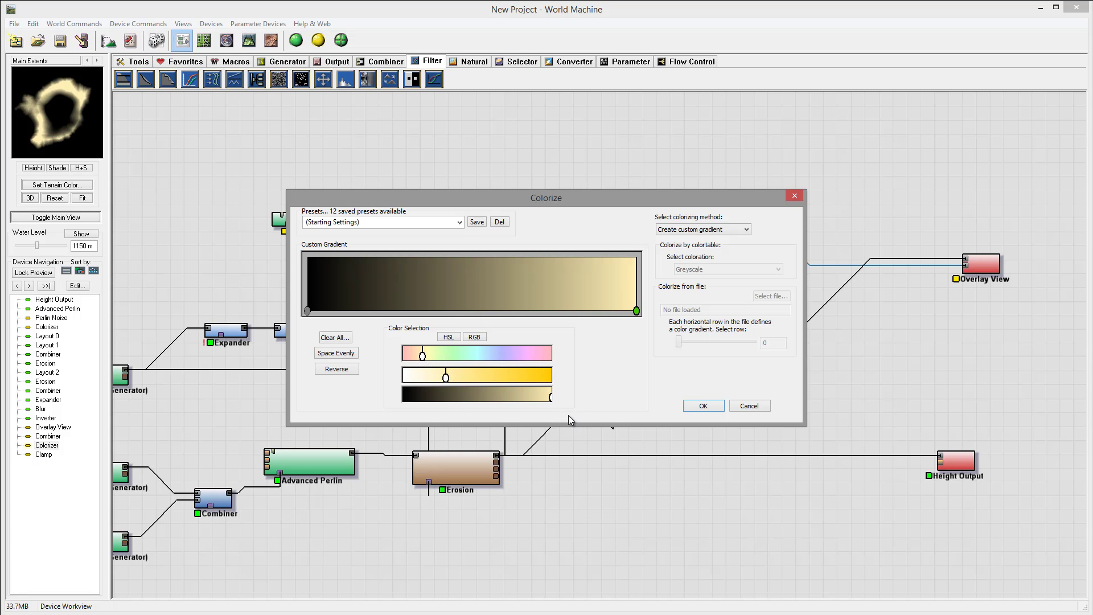
{"action": "left_click_drag", "start_coordinate": [550, 397], "coordinate": [503, 397]}
Add a reddish-brown gradient marker just before the bright end and a grayish-brown one at about three quarters of the gradient.
{"action": "left_click", "coordinate": [624, 311]}
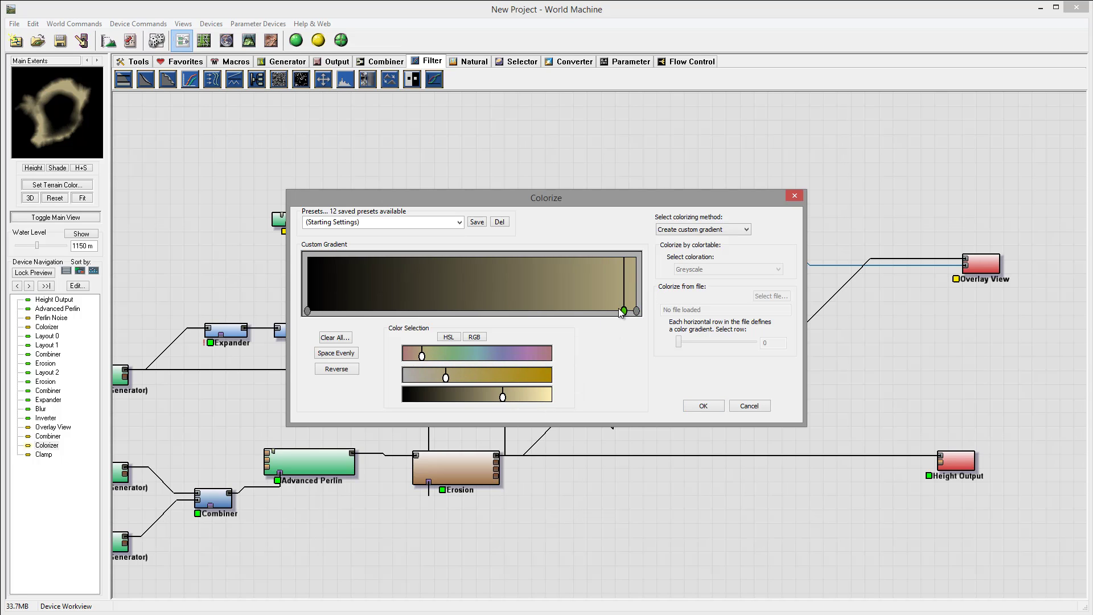
{"action": "left_click_drag", "start_coordinate": [422, 356], "coordinate": [413, 359]}
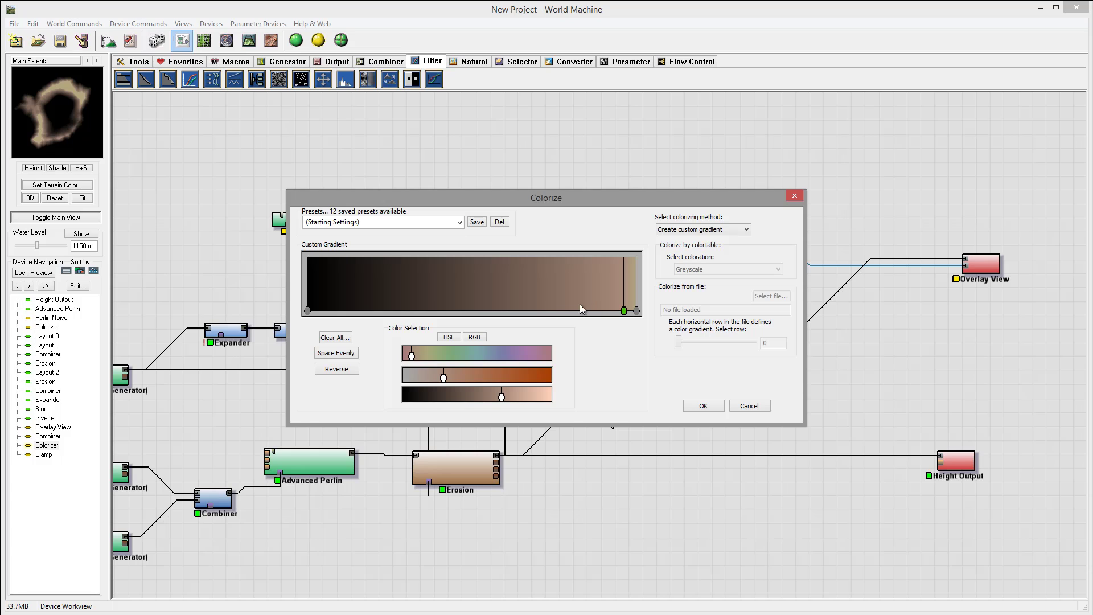
{"action": "left_click", "coordinate": [561, 311]}
{"action": "left_click_drag", "start_coordinate": [438, 379], "coordinate": [418, 355]}
{"action": "left_click", "coordinate": [495, 397]}
Shift the reddish-brown marker slightly toward the dark end, raise its saturation, and accept the gradient.
{"action": "left_click", "coordinate": [618, 311]}
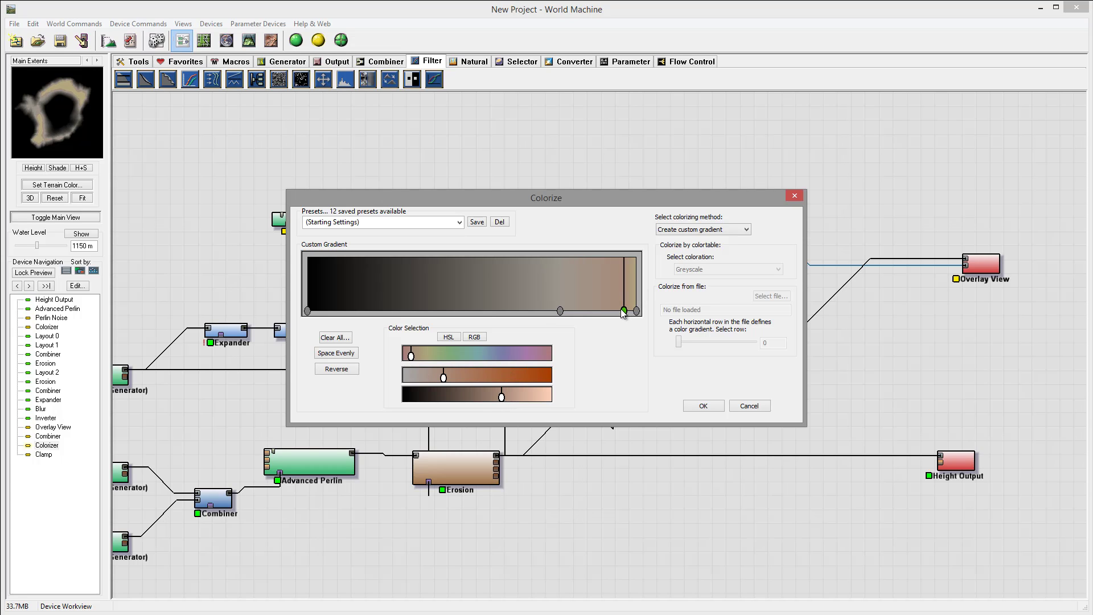
{"action": "left_click_drag", "start_coordinate": [445, 374], "coordinate": [456, 378]}
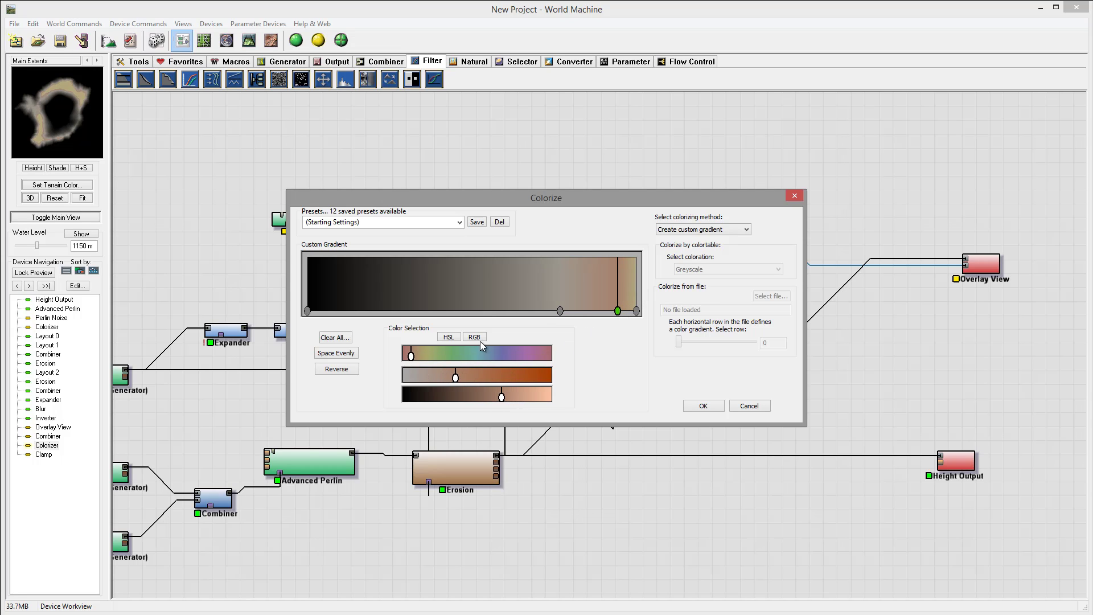
{"action": "left_click", "coordinate": [706, 407]}
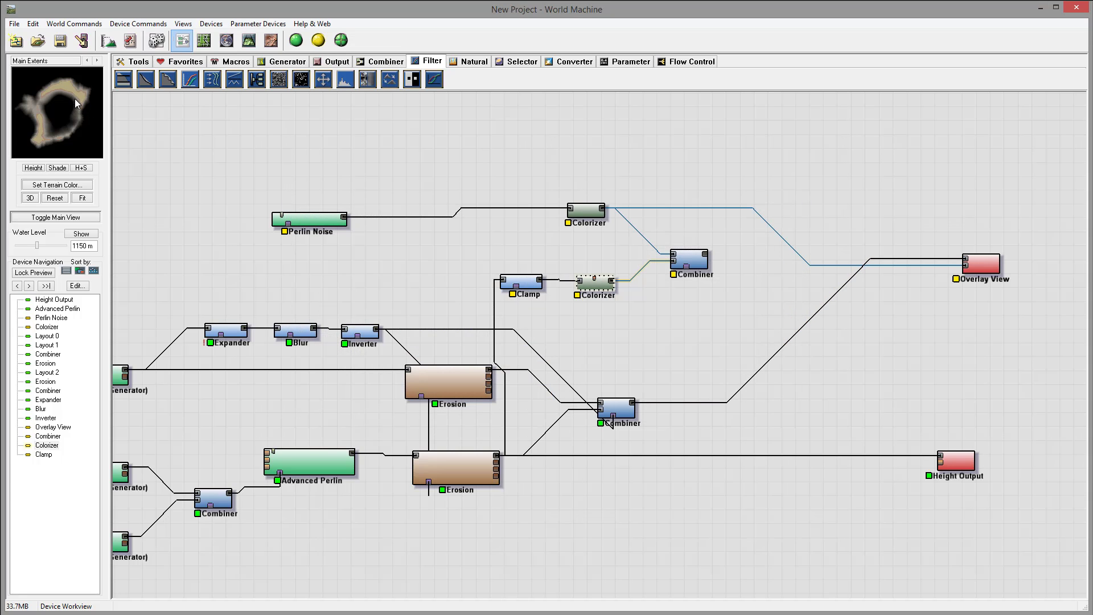
Connect the color Combiner's output to the Overlay View's second input and select the Overlay View.
{"action": "left_click", "coordinate": [690, 259]}
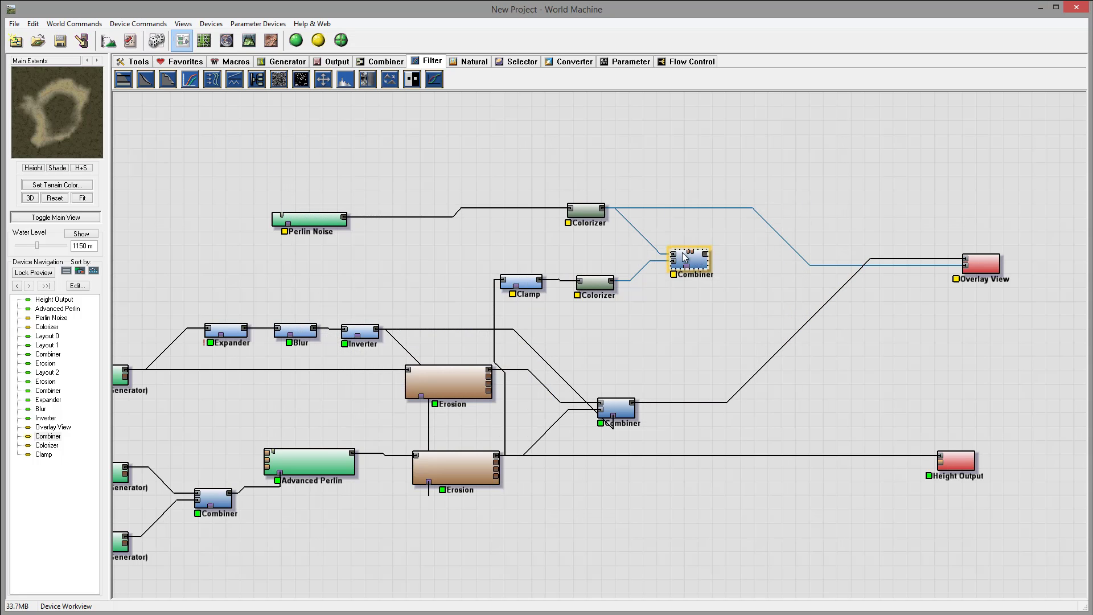
{"action": "left_click_drag", "start_coordinate": [707, 254], "coordinate": [975, 272]}
{"action": "left_click", "coordinate": [980, 263]}
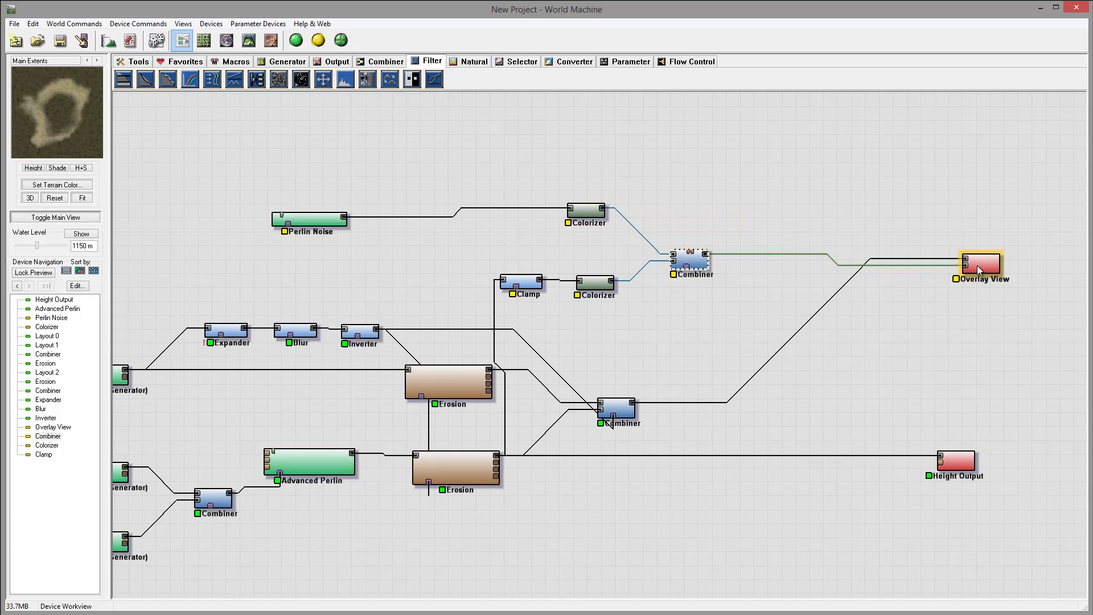
Examine the blended terrain colors on the crater rim and central peak in the 3D view from several angles, and return to the device network.
{"action": "left_click", "coordinate": [249, 40]}
{"action": "left_click_drag", "start_coordinate": [577, 272], "coordinate": [582, 434]}
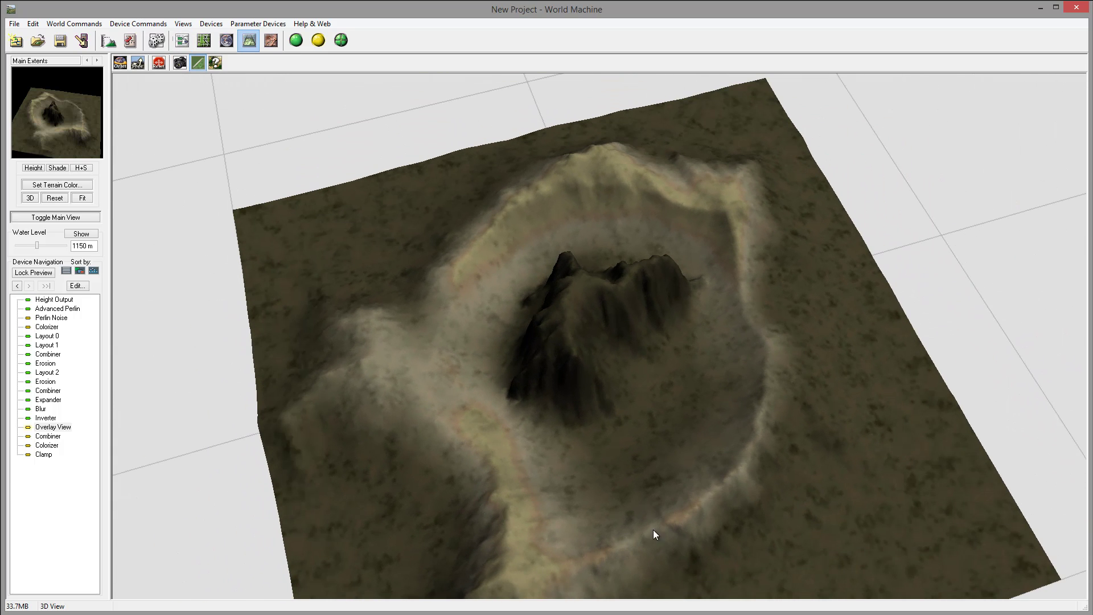
{"action": "left_click_drag", "start_coordinate": [529, 175], "coordinate": [513, 346]}
{"action": "left_click_drag", "start_coordinate": [657, 211], "coordinate": [774, 349]}
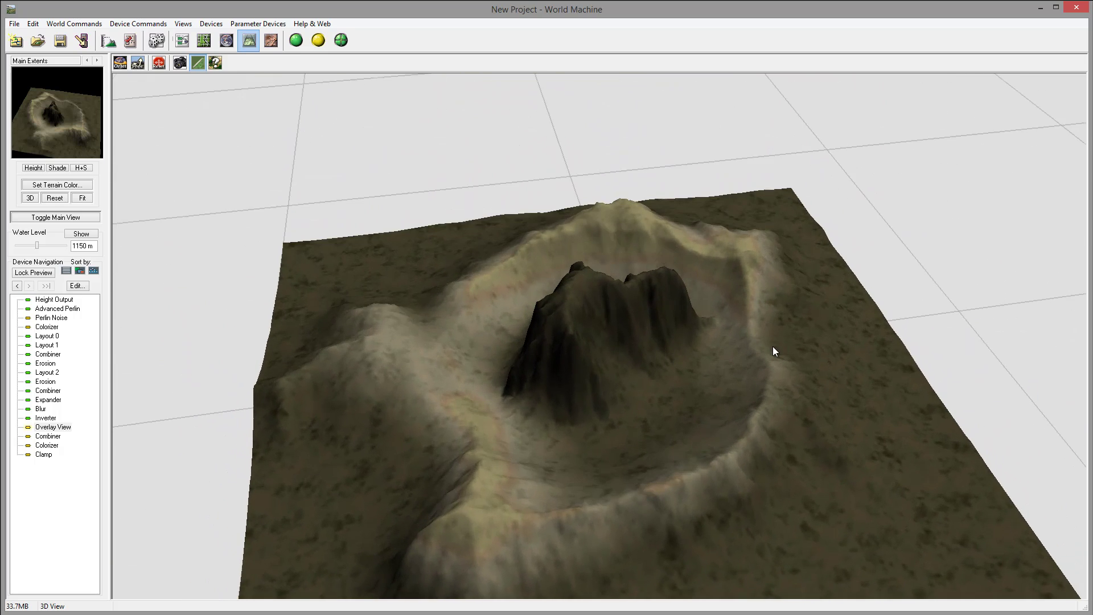
{"action": "left_click_drag", "start_coordinate": [531, 251], "coordinate": [646, 294]}
{"action": "left_click_drag", "start_coordinate": [380, 349], "coordinate": [600, 291]}
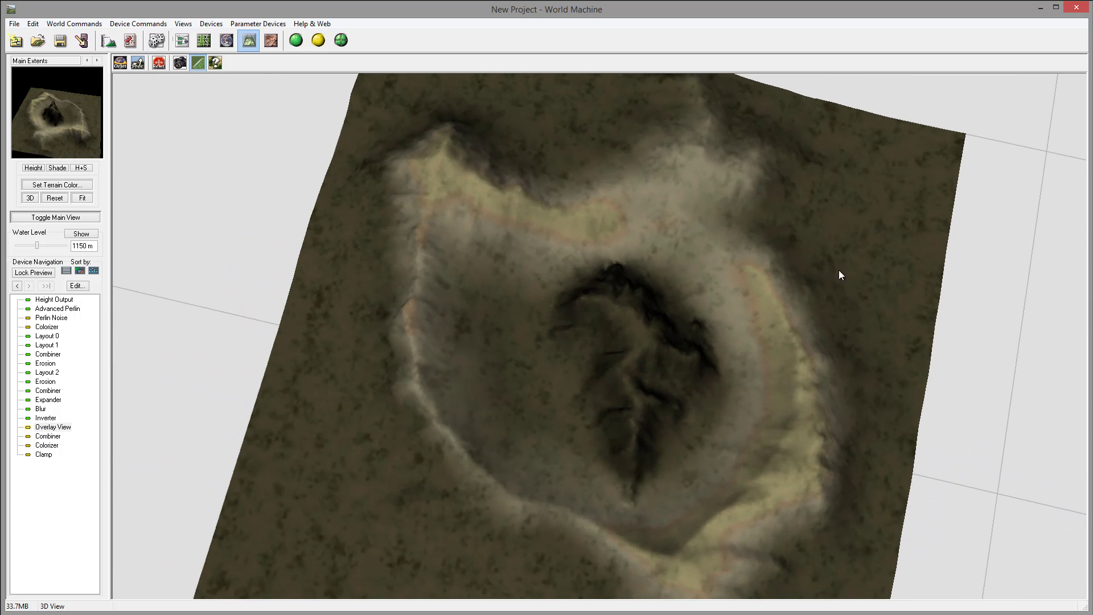
{"action": "left_click_drag", "start_coordinate": [763, 431], "coordinate": [775, 343]}
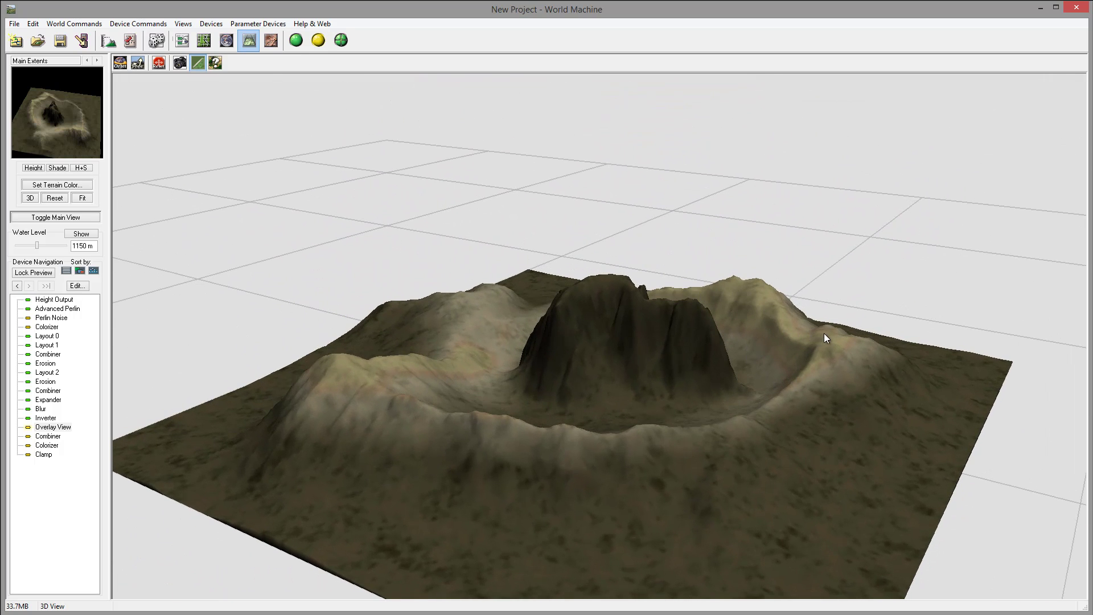
{"action": "left_click_drag", "start_coordinate": [703, 370], "coordinate": [594, 426]}
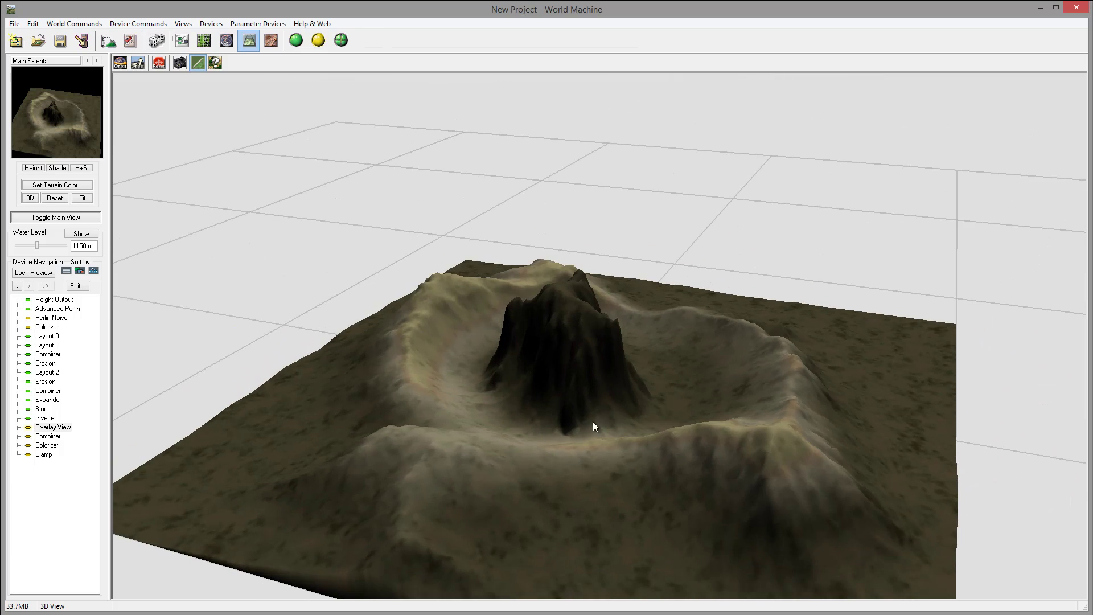
{"action": "left_click_drag", "start_coordinate": [733, 446], "coordinate": [391, 360]}
{"action": "left_click_drag", "start_coordinate": [621, 404], "coordinate": [709, 320]}
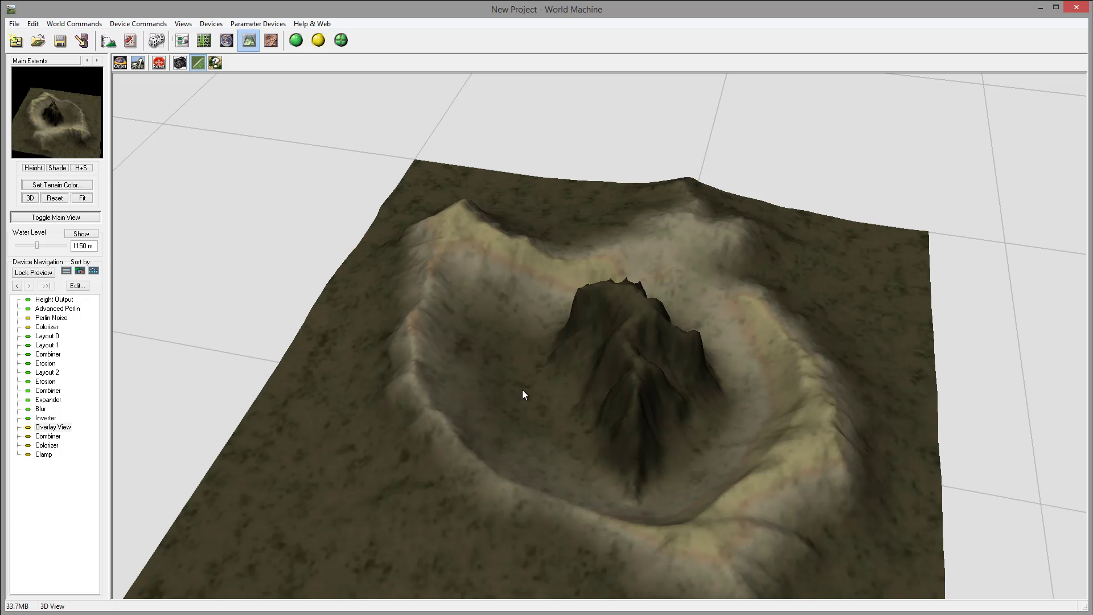
{"action": "left_click_drag", "start_coordinate": [528, 393], "coordinate": [770, 330]}
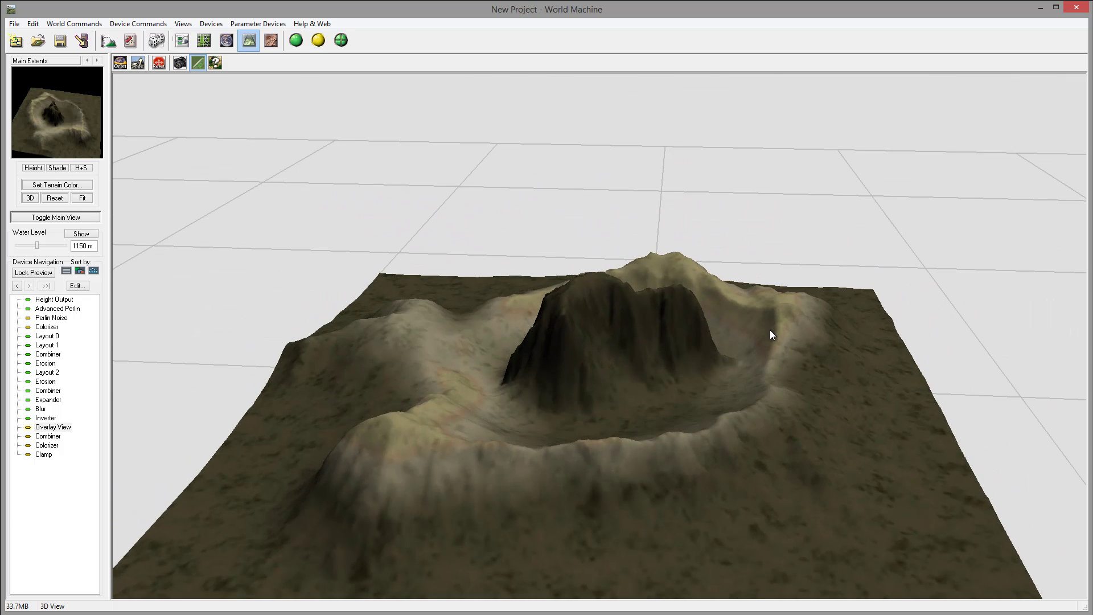
{"action": "left_click", "coordinate": [182, 40]}
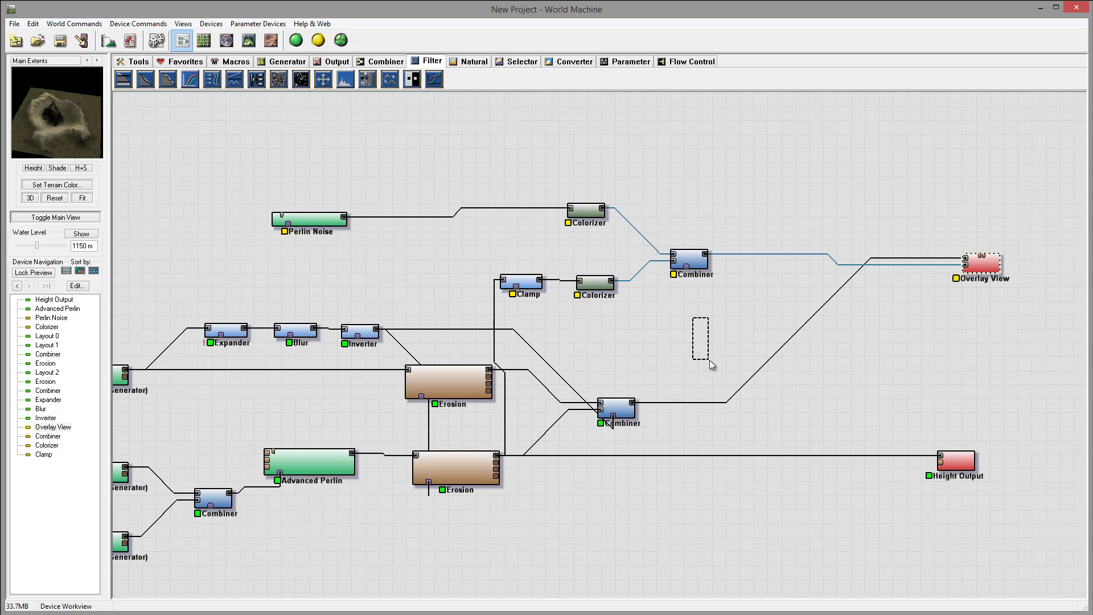
Compare the Root and Screen methods on the Combiner that blends the two Colorizers, and accept Root.
{"action": "right_click_drag", "start_coordinate": [645, 280], "coordinate": [696, 264]}
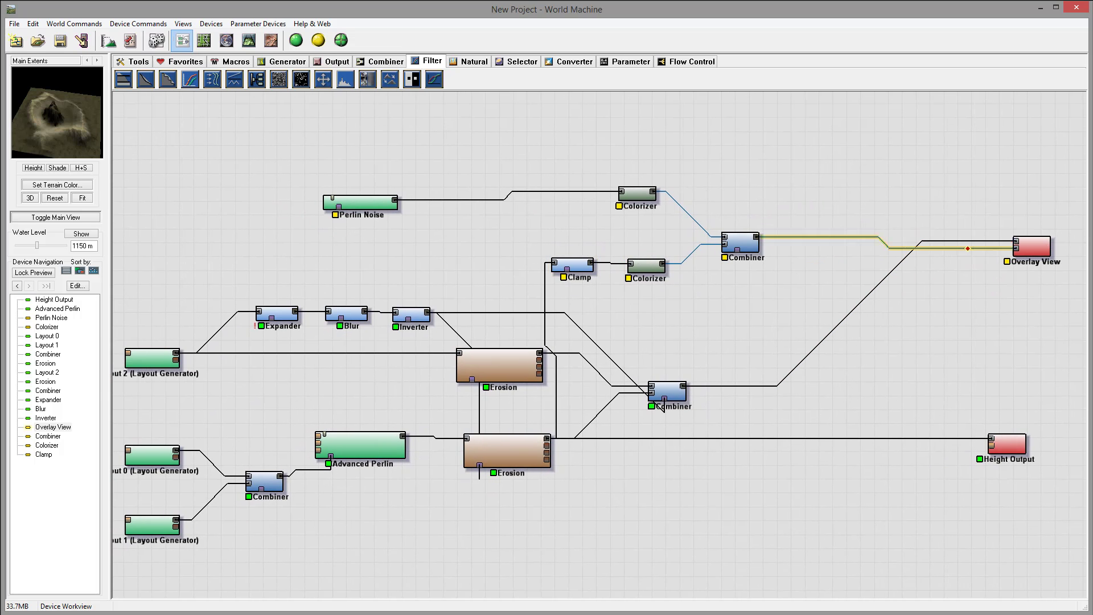
{"action": "double_click", "coordinate": [740, 242]}
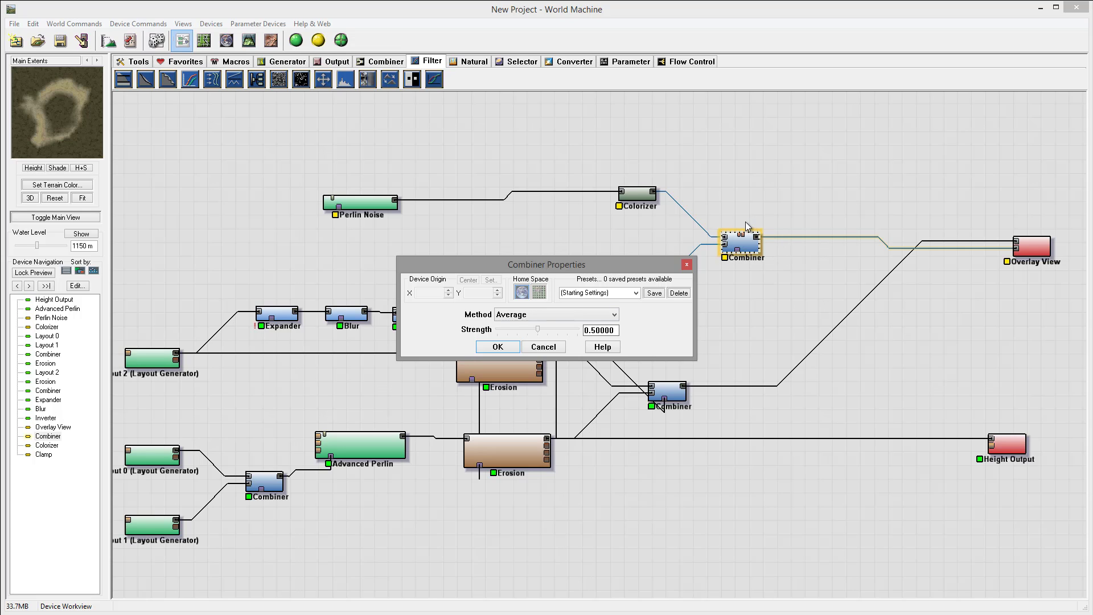
{"action": "left_click", "coordinate": [607, 319]}
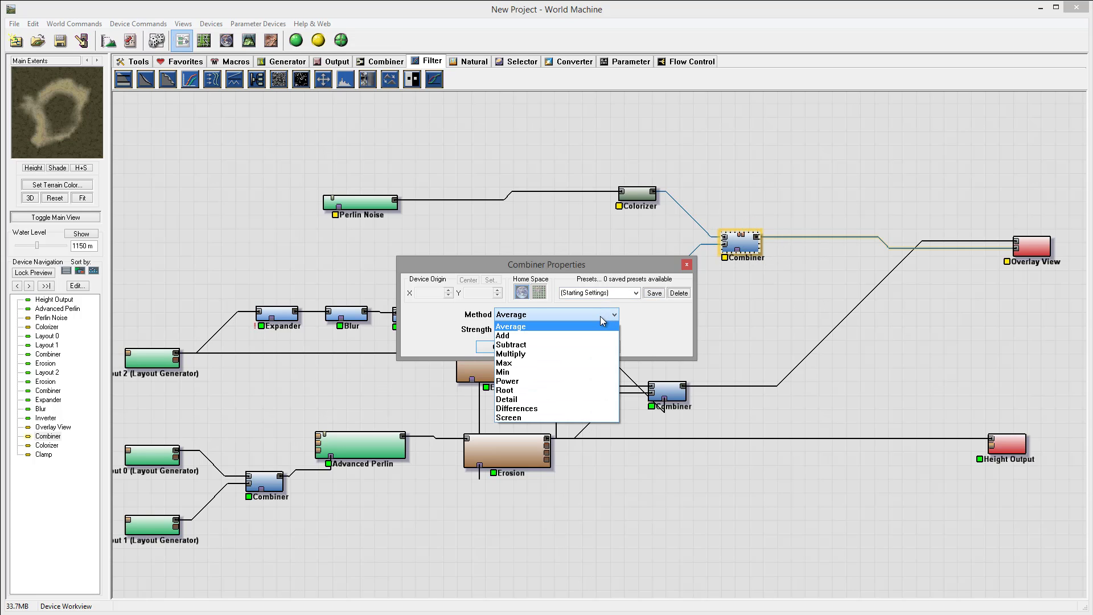
{"action": "left_click", "coordinate": [528, 390]}
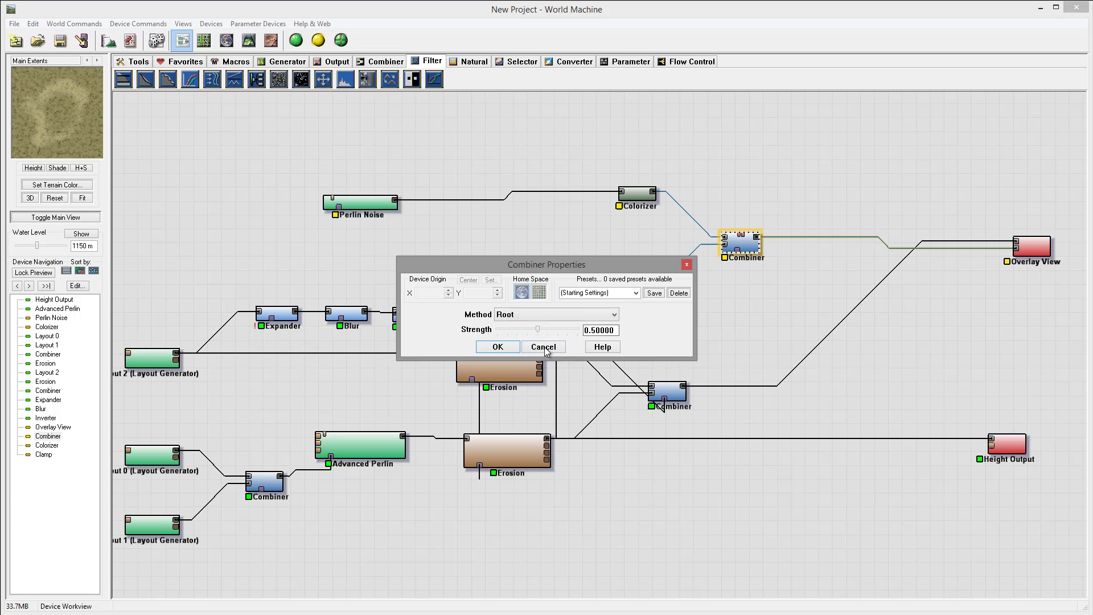
{"action": "left_click", "coordinate": [540, 315]}
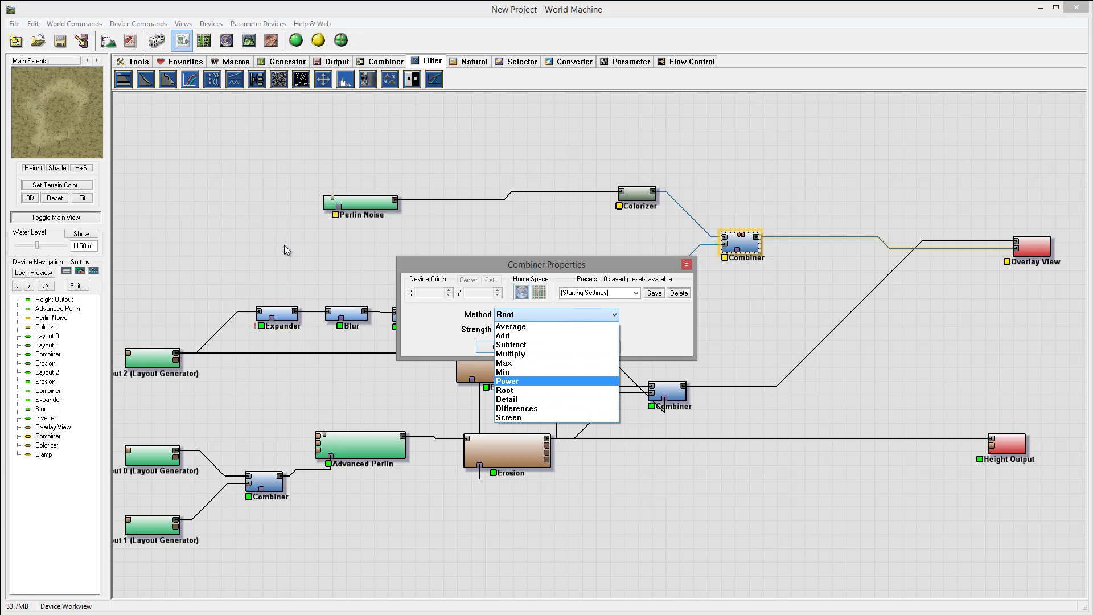
{"action": "left_click", "coordinate": [518, 418]}
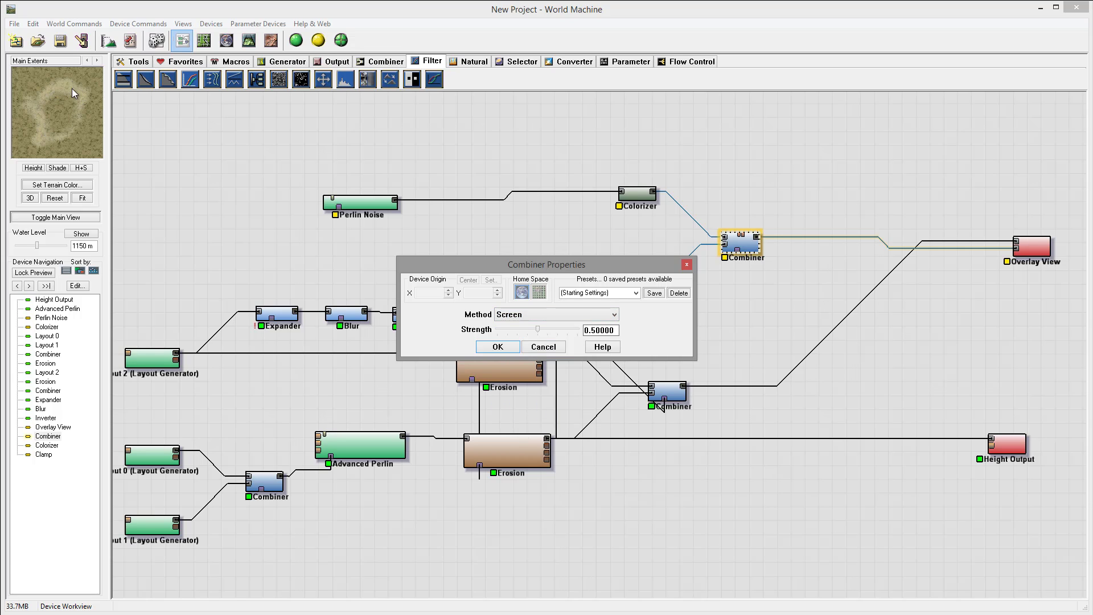
{"action": "left_click", "coordinate": [525, 316]}
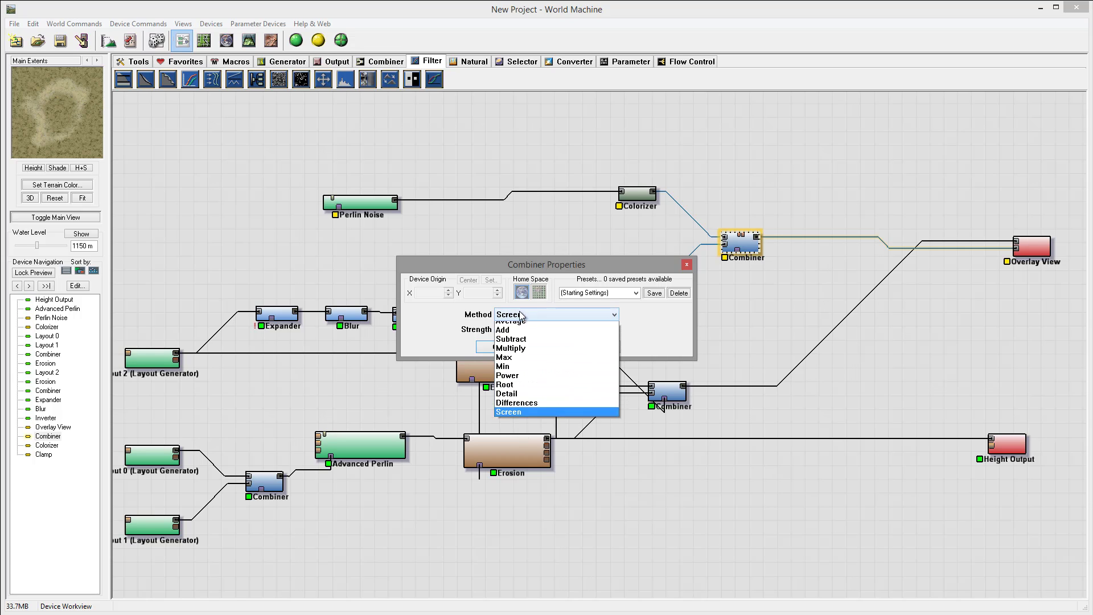
{"action": "left_click", "coordinate": [507, 389]}
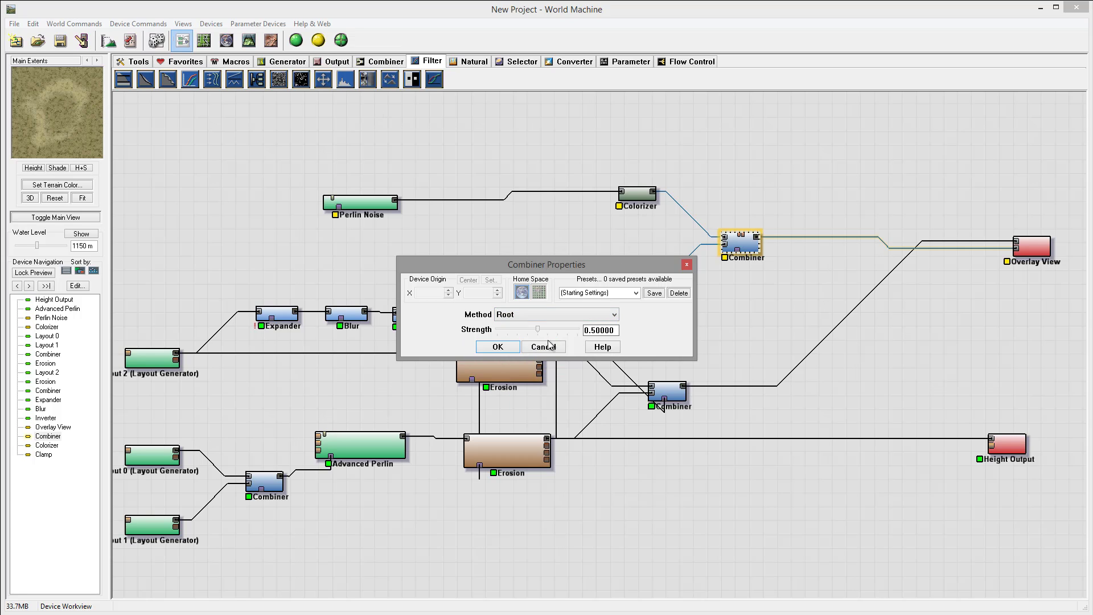
{"action": "left_click", "coordinate": [498, 347]}
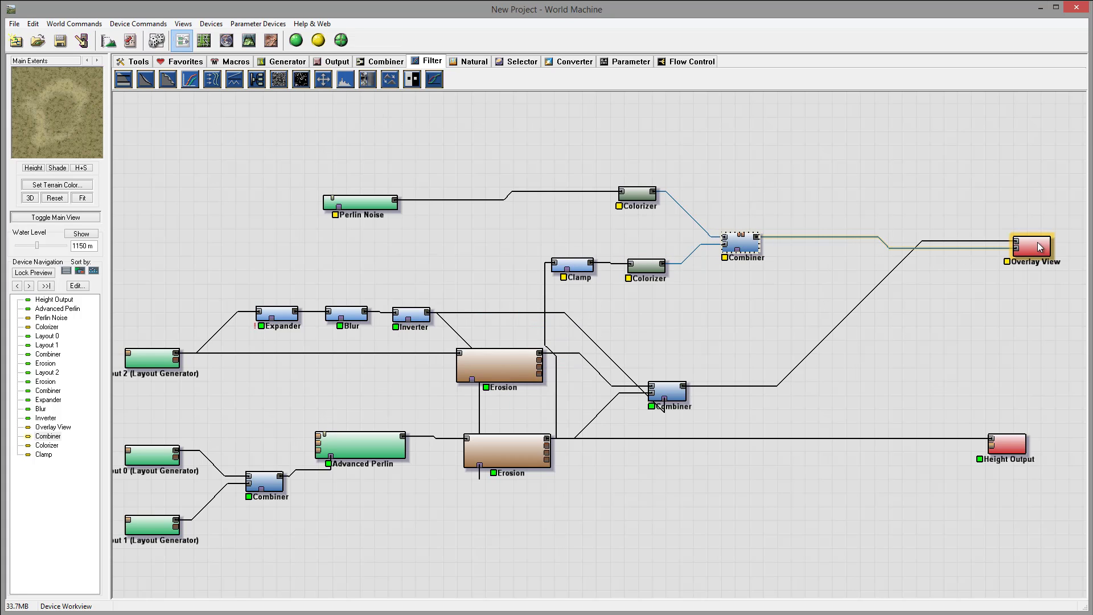
Examine the terrain's blended colors in the 3D view from another angle, and return to the device network.
{"action": "left_click", "coordinate": [249, 40]}
{"action": "scroll", "coordinate": [624, 302], "scroll_direction": "up", "scroll_amount": 5}
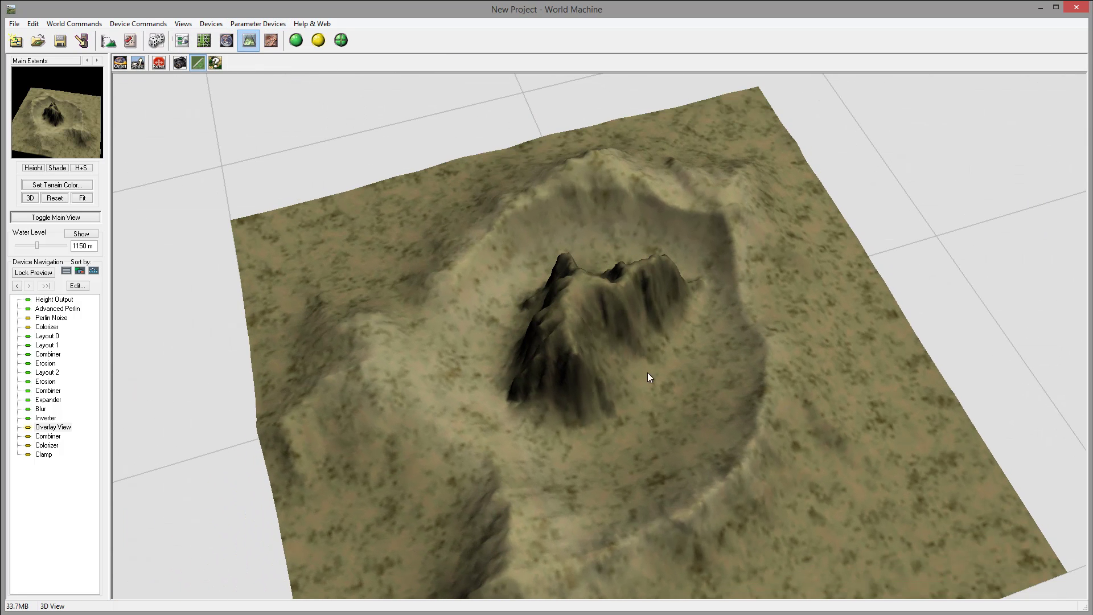
{"action": "left_click_drag", "start_coordinate": [650, 199], "coordinate": [781, 386]}
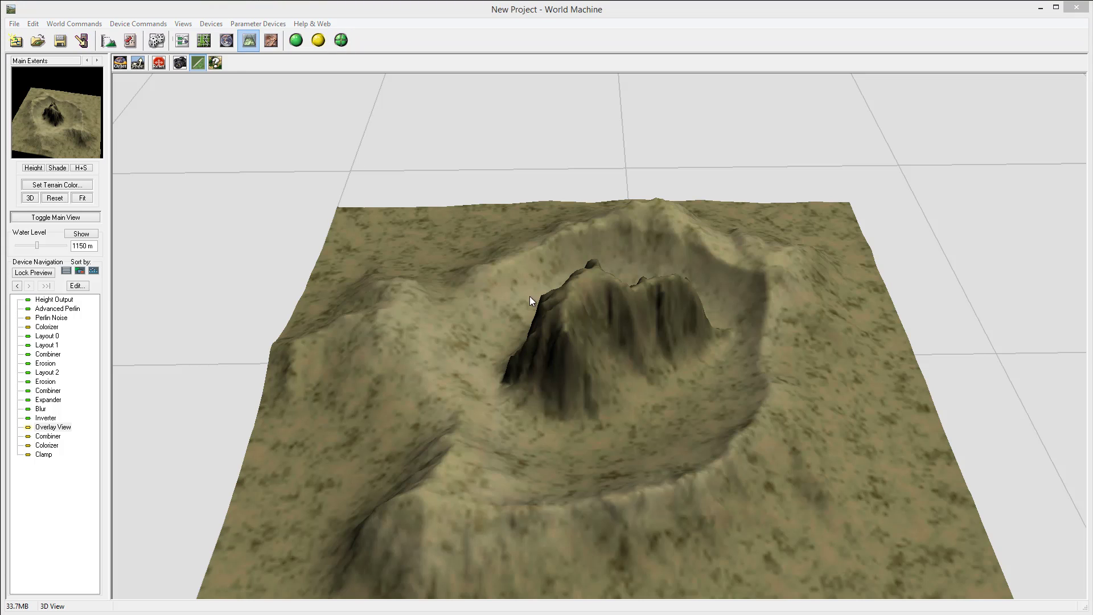
{"action": "left_click", "coordinate": [182, 40]}
In the Colorizer fed by Perlin Noise, shift the hue of the yellow marker near the dark end toward orange-brown.
{"action": "left_click", "coordinate": [640, 196]}
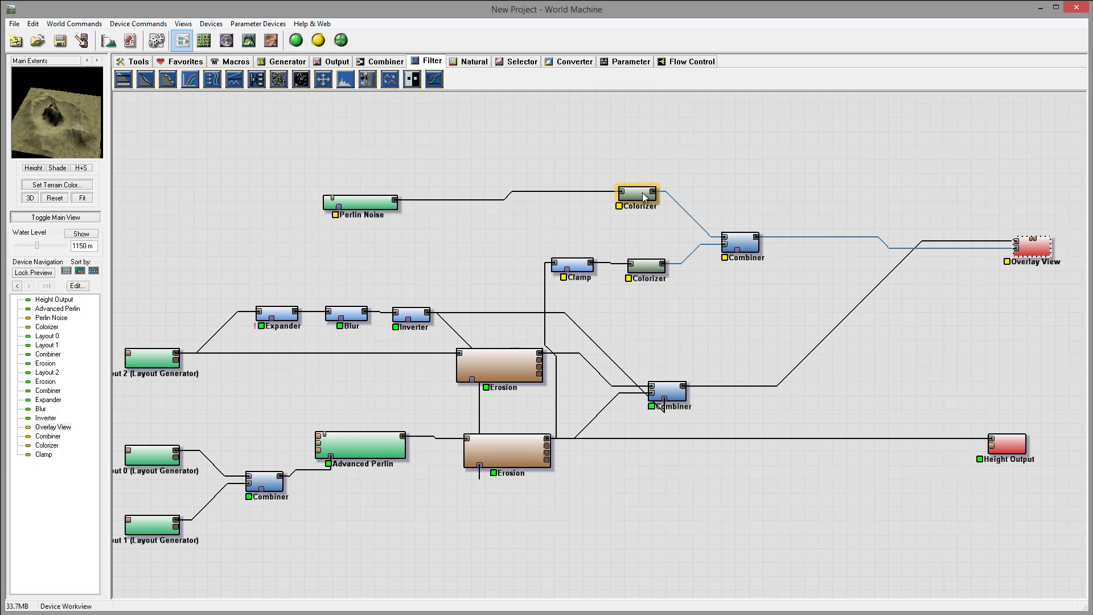
{"action": "double_click", "coordinate": [643, 198]}
{"action": "left_click", "coordinate": [466, 311]}
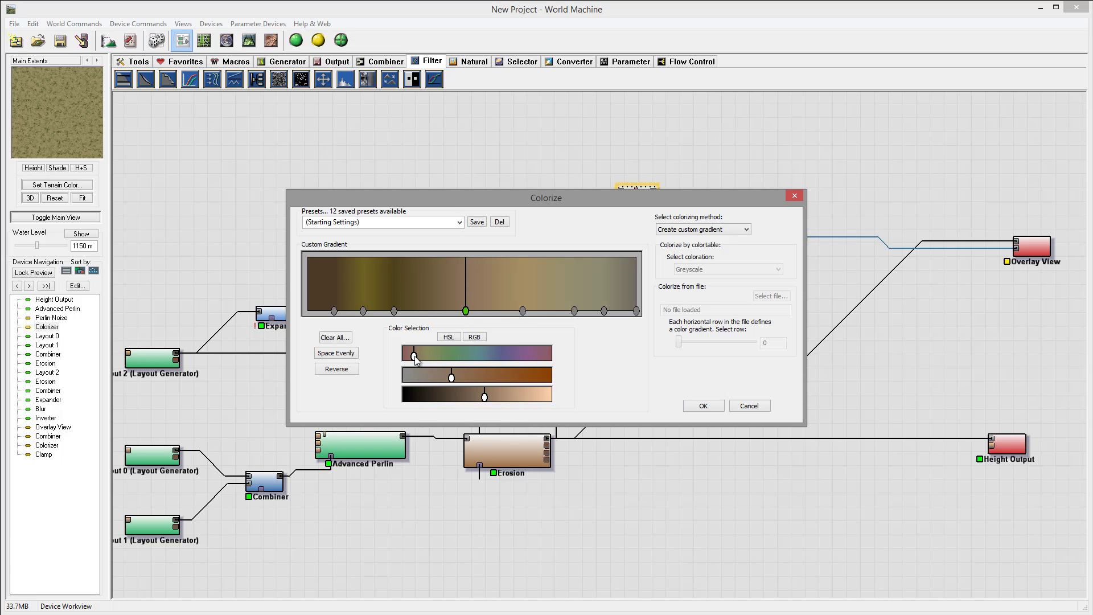
{"action": "left_click", "coordinate": [363, 311]}
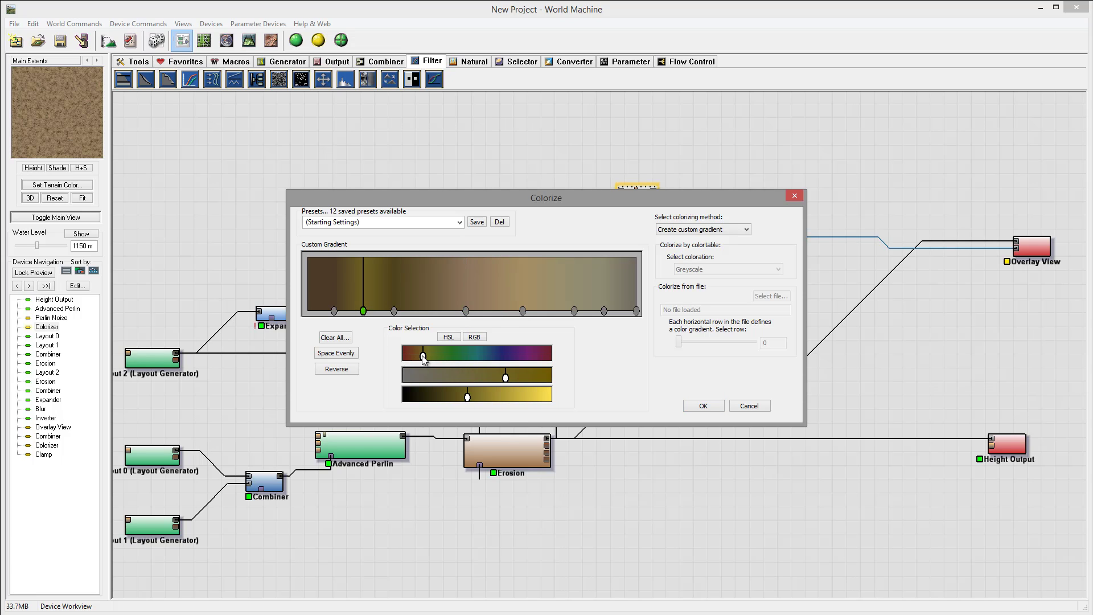
{"action": "left_click_drag", "start_coordinate": [423, 357], "coordinate": [419, 357]}
Shift the hues of the two gradient markers just before the bright end toward reddish brown.
{"action": "left_click", "coordinate": [575, 311]}
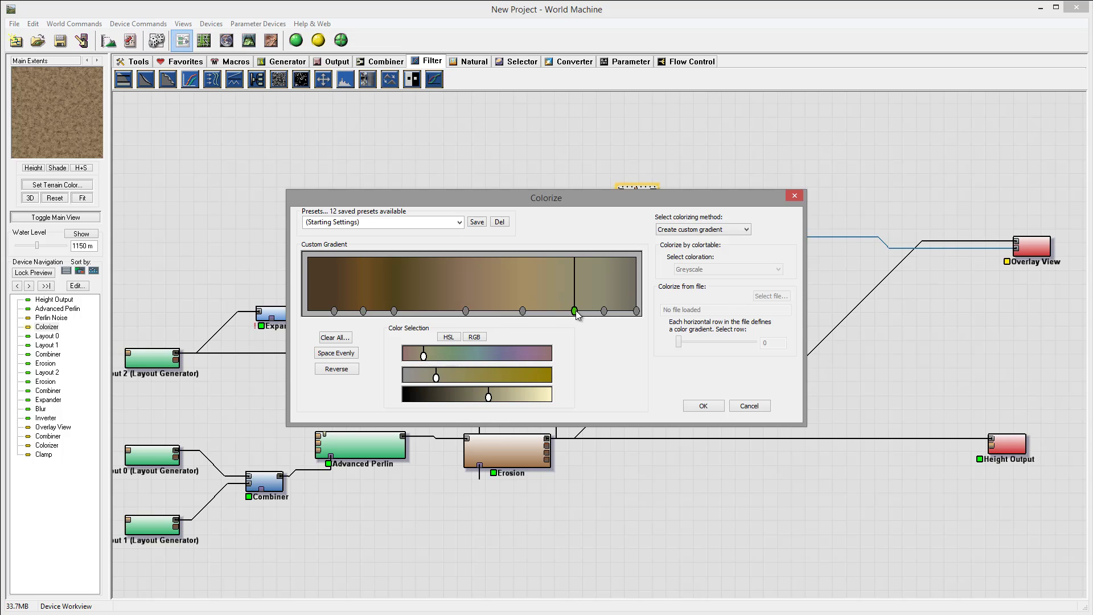
{"action": "left_click", "coordinate": [418, 357]}
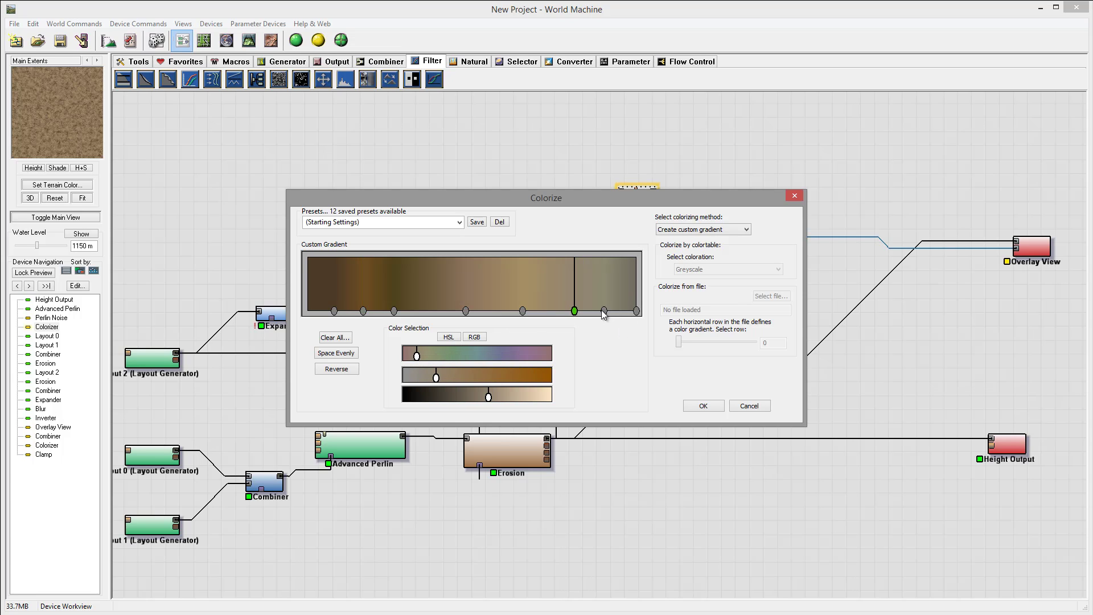
{"action": "left_click", "coordinate": [604, 310]}
{"action": "left_click", "coordinate": [413, 357]}
Move the third marker slightly toward the bright end, shift its hue to brown, and mute and darken the gradient's dark portion.
{"action": "left_click_drag", "start_coordinate": [394, 311], "coordinate": [401, 311]}
{"action": "left_click", "coordinate": [419, 357]}
{"action": "left_click_drag", "start_coordinate": [500, 378], "coordinate": [441, 377]}
{"action": "left_click", "coordinate": [523, 311]}
{"action": "left_click_drag", "start_coordinate": [500, 397], "coordinate": [445, 397]}
{"action": "left_click", "coordinate": [363, 311]}
Reduce the saturation and lightness of the middle marker and the second-to-last marker, and accept the gradient.
{"action": "left_click", "coordinate": [466, 311]}
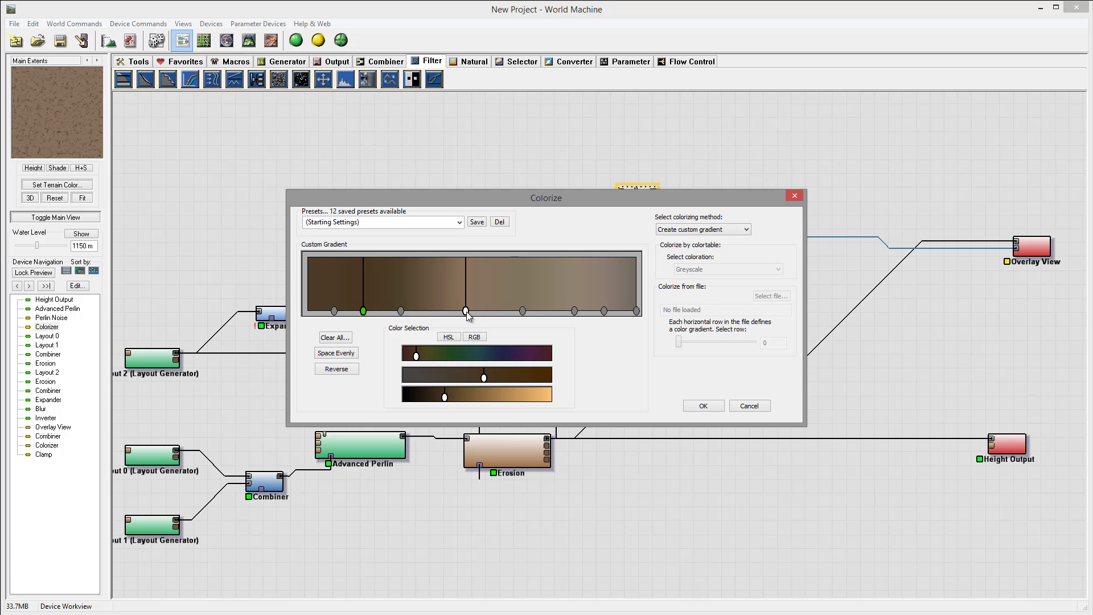
{"action": "left_click_drag", "start_coordinate": [439, 377], "coordinate": [472, 397]}
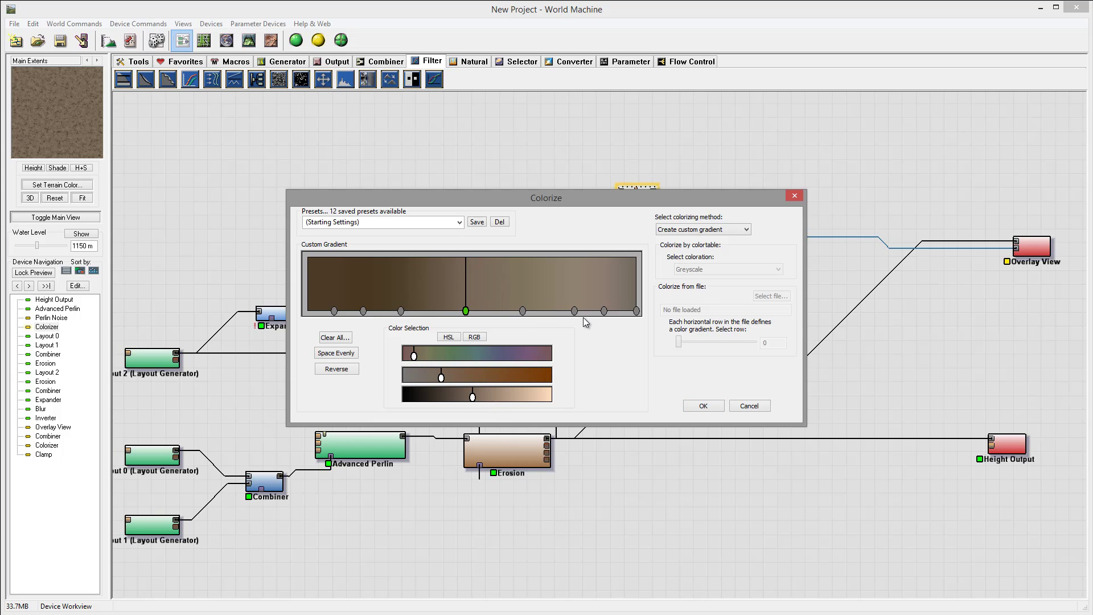
{"action": "left_click", "coordinate": [603, 311]}
{"action": "left_click_drag", "start_coordinate": [486, 397], "coordinate": [455, 401]}
{"action": "left_click_drag", "start_coordinate": [431, 381], "coordinate": [421, 378]}
{"action": "left_click", "coordinate": [705, 406]}
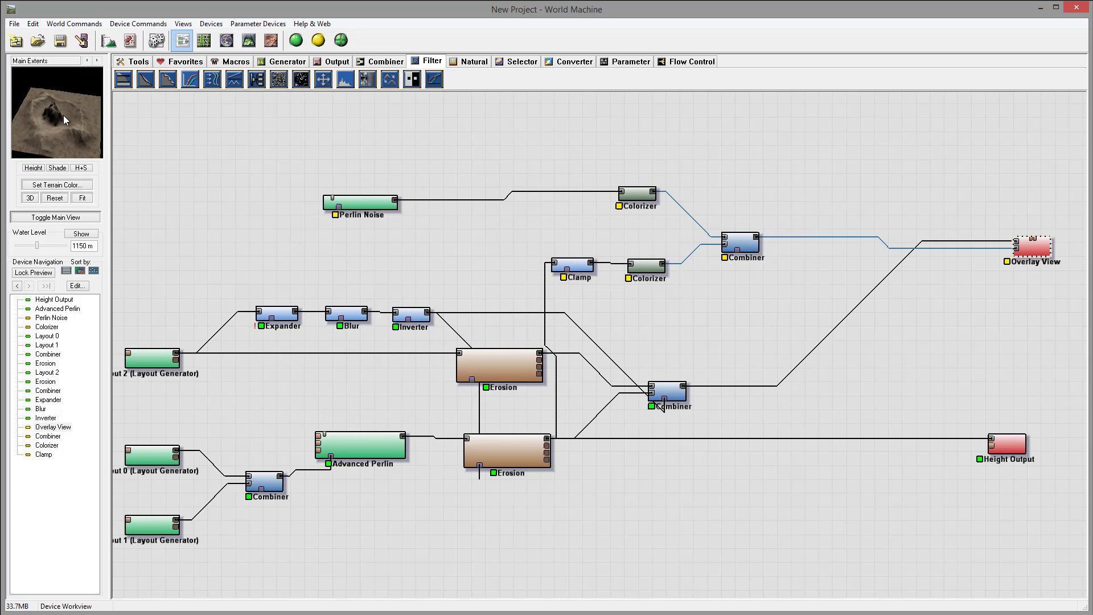
Examine the browner terrain in the 3D view, and open the properties of the Combiner blending the two Colorizers.
{"action": "left_click", "coordinate": [249, 40]}
{"action": "left_click_drag", "start_coordinate": [562, 317], "coordinate": [591, 178]}
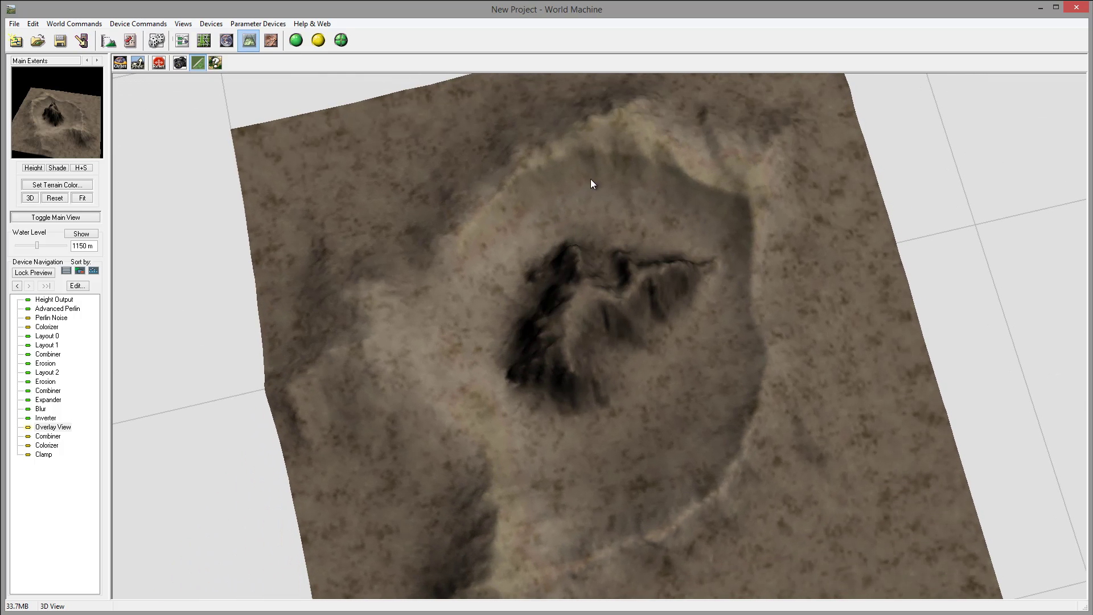
{"action": "left_click", "coordinate": [182, 40]}
{"action": "double_click", "coordinate": [740, 242]}
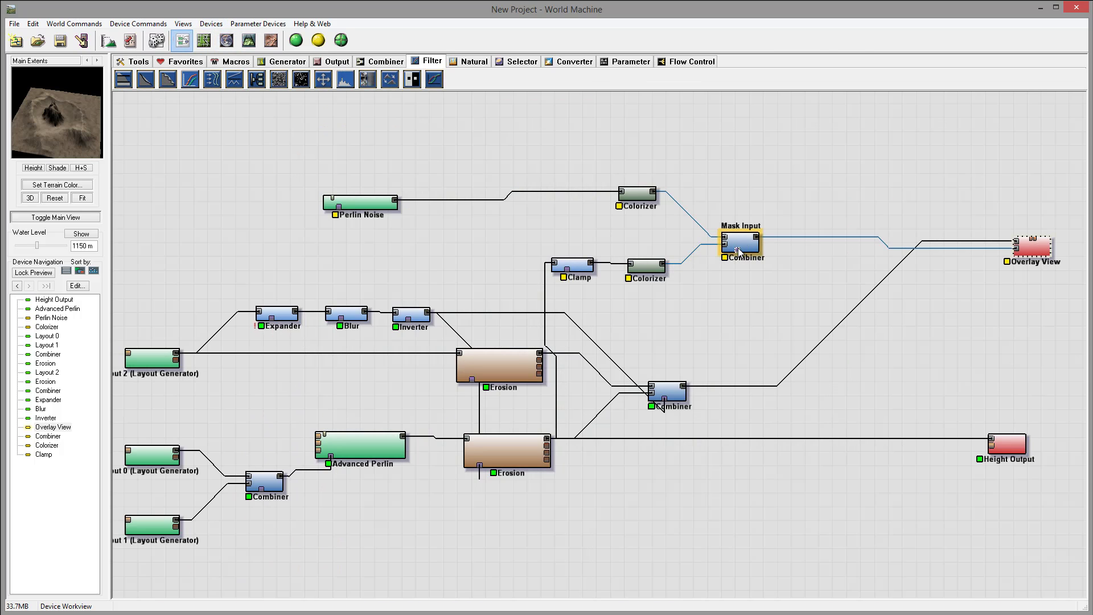
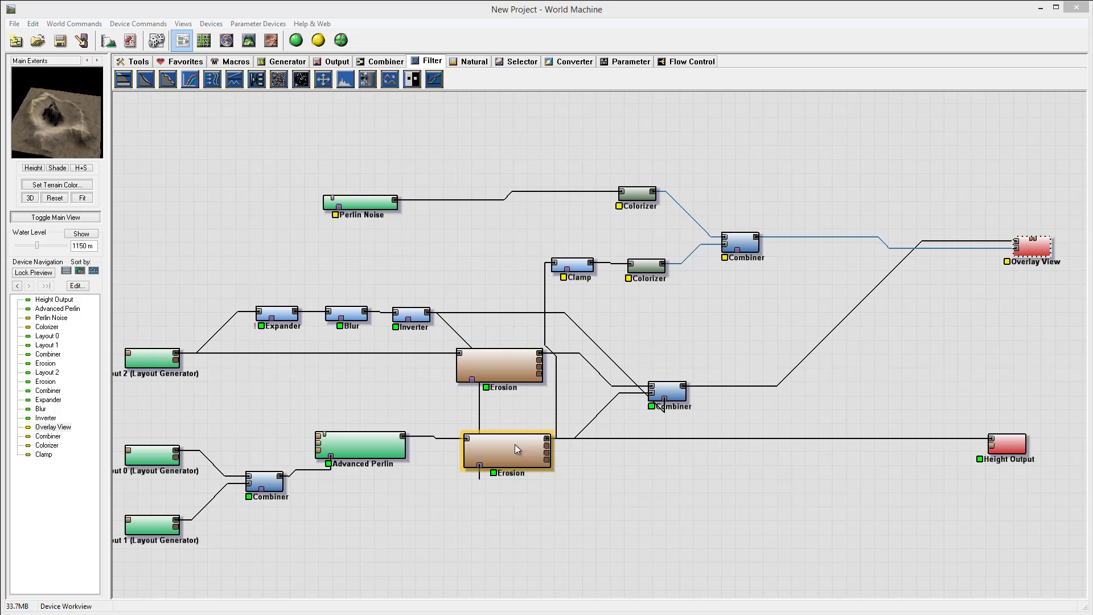
Preview the lower Erosion device, and add a new Combiner just below the color Combiner.
{"action": "left_click", "coordinate": [515, 445]}
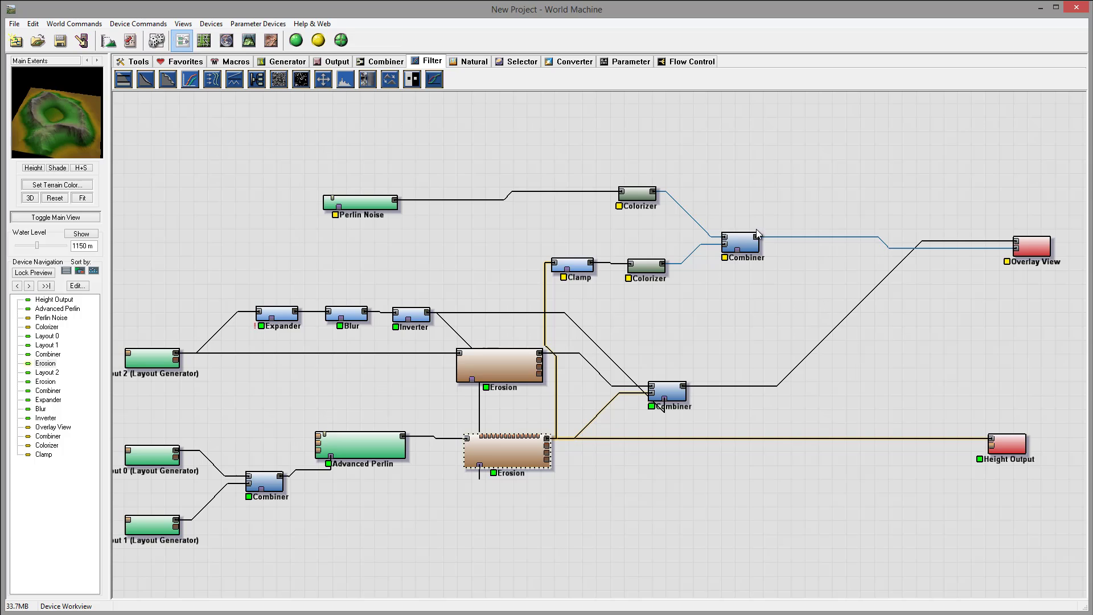
{"action": "left_click", "coordinate": [766, 313]}
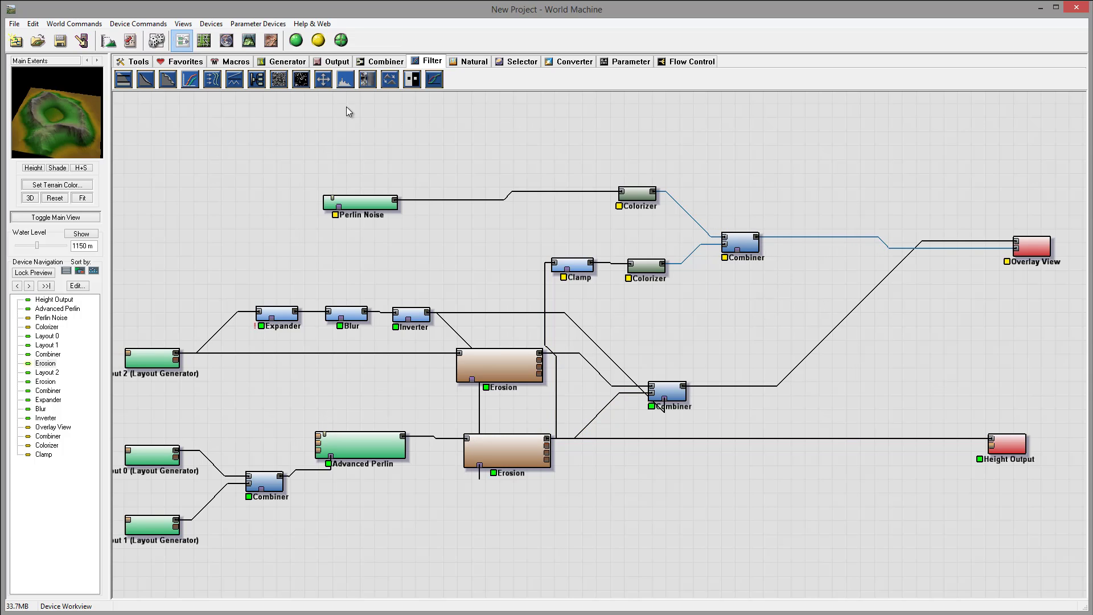
{"action": "left_click", "coordinate": [381, 61]}
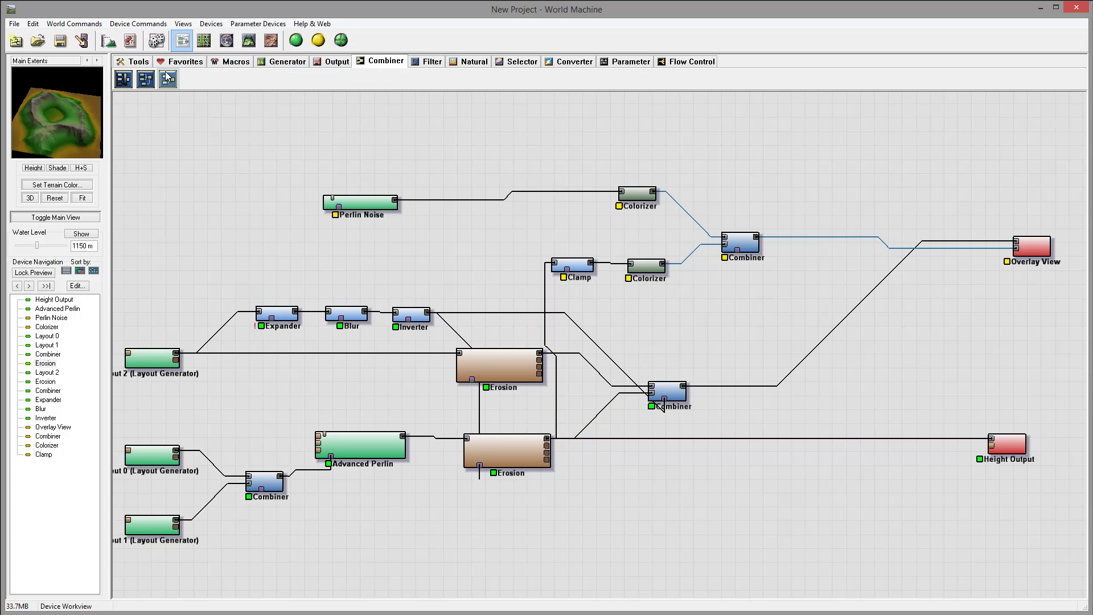
{"action": "left_click_drag", "start_coordinate": [169, 79], "coordinate": [810, 293]}
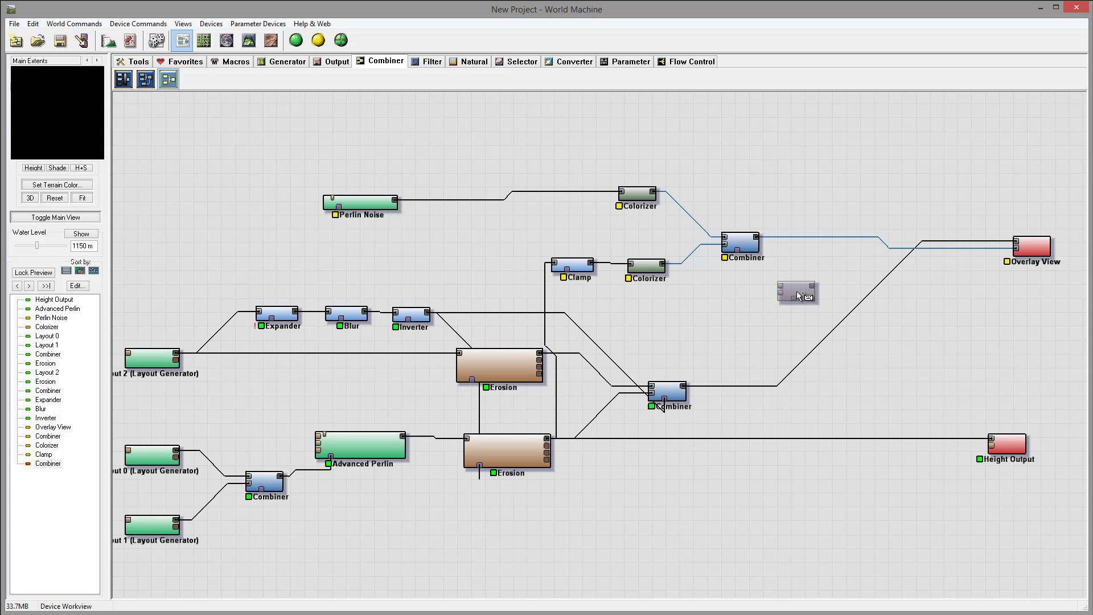
Move the Overlay View and Height Output farther out, and connect the color Combiner's output to the new Combiner's first input.
{"action": "right_click_drag", "start_coordinate": [959, 302], "coordinate": [905, 264]}
{"action": "left_click_drag", "start_coordinate": [929, 246], "coordinate": [1061, 264]}
{"action": "left_click_drag", "start_coordinate": [906, 447], "coordinate": [1076, 513]}
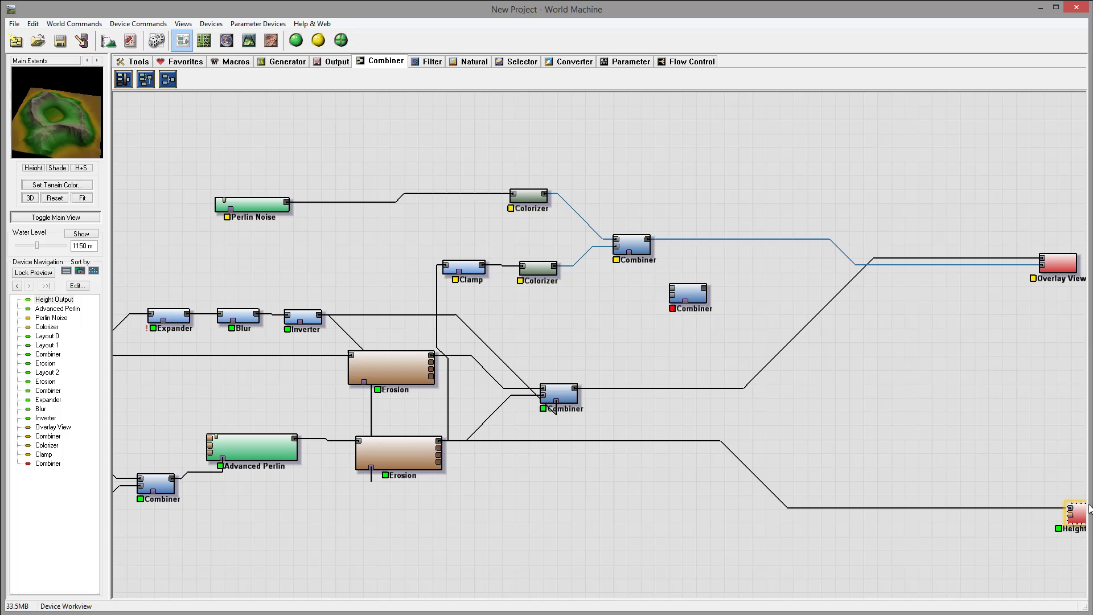
{"action": "left_click", "coordinate": [647, 243]}
{"action": "left_click_drag", "start_coordinate": [648, 243], "coordinate": [710, 292]}
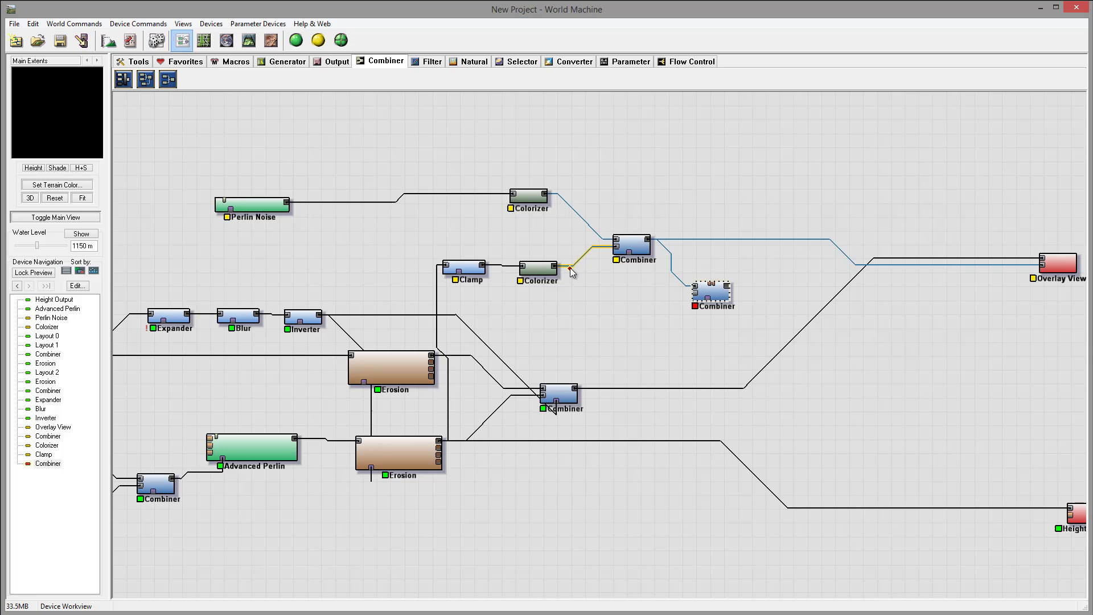
Duplicate the Colorizer fed by the Clamp, place the copy below it, and feed it from the lower Erosion's second output.
{"action": "left_click", "coordinate": [536, 268]}
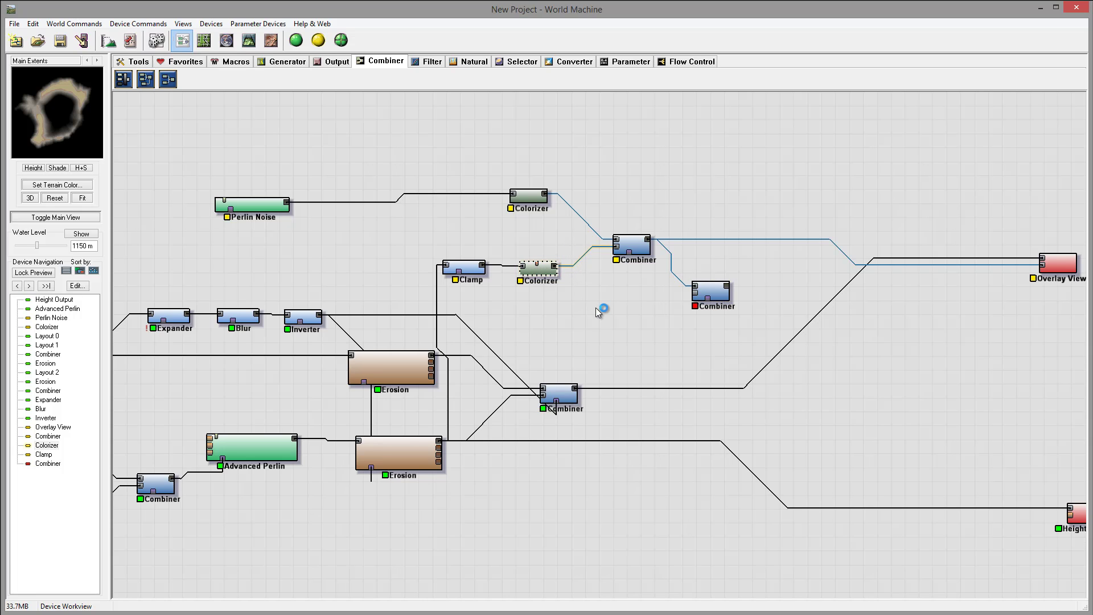
{"action": "key", "text": "ctrl+c"}
{"action": "key", "text": "ctrl+v"}
{"action": "left_click_drag", "start_coordinate": [552, 273], "coordinate": [547, 311]}
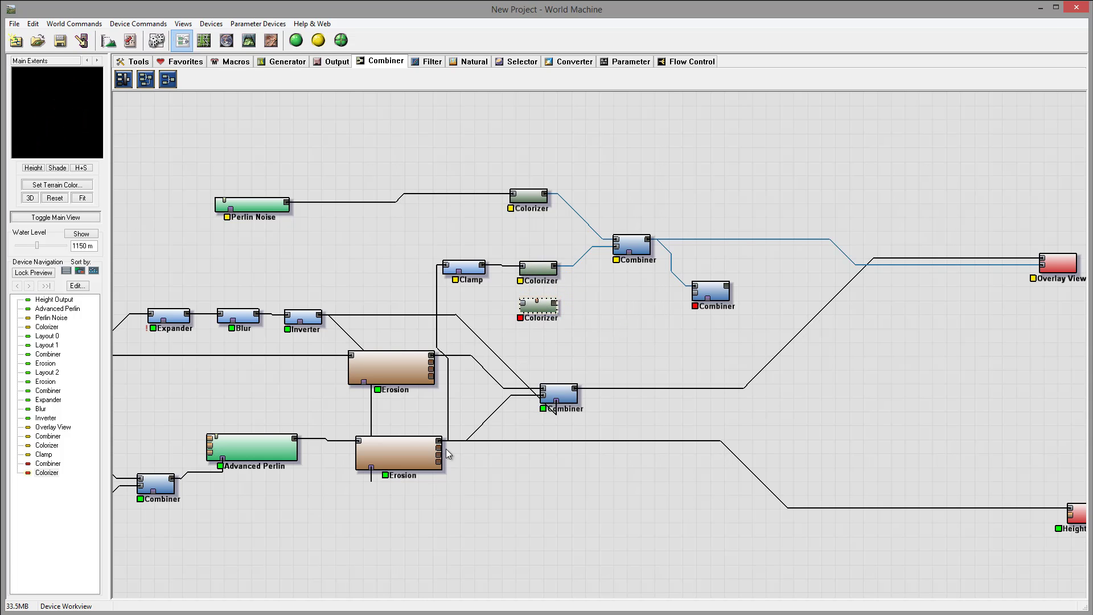
{"action": "left_click_drag", "start_coordinate": [439, 442], "coordinate": [524, 306]}
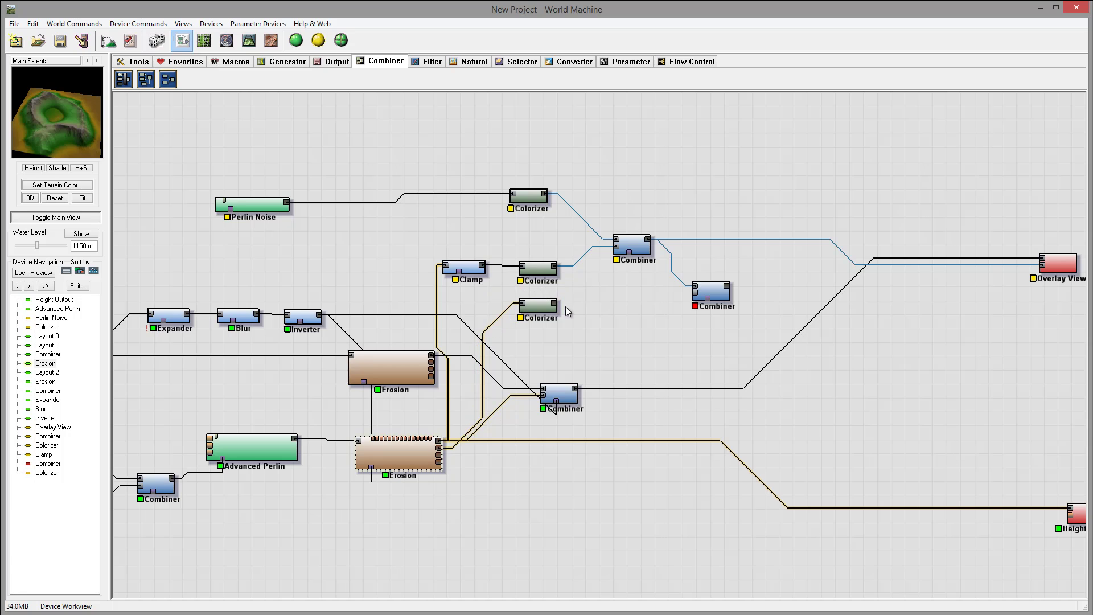
Apply the Desert preset to the duplicated Colorizer, and connect its output to the new Combiner's second input.
{"action": "double_click", "coordinate": [535, 311]}
{"action": "left_click", "coordinate": [459, 222]}
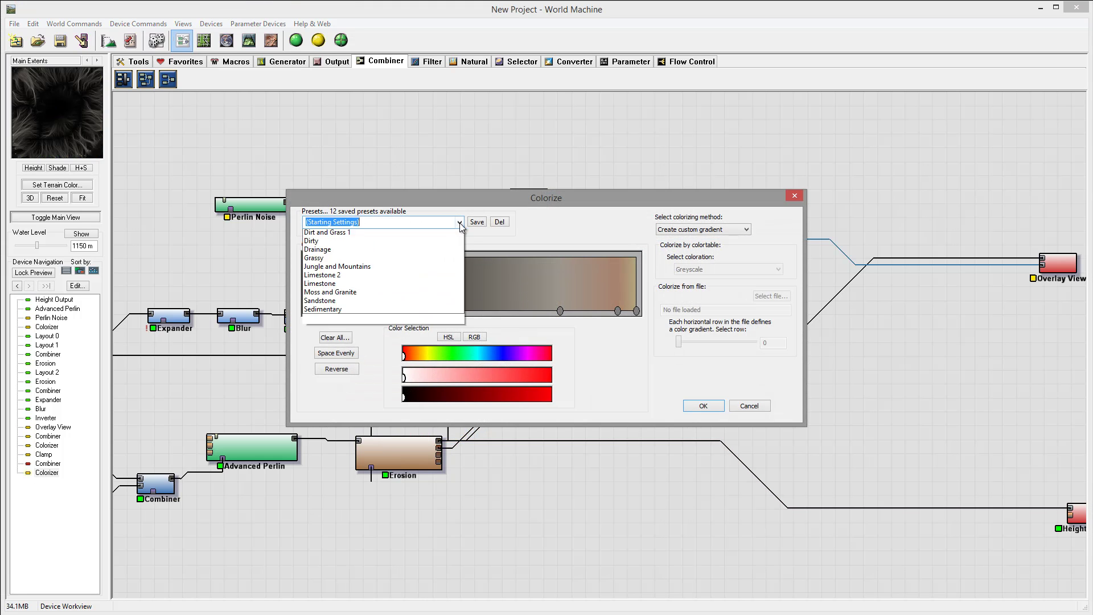
{"action": "scroll", "coordinate": [370, 267], "scroll_direction": "up", "scroll_amount": 1}
{"action": "left_click", "coordinate": [327, 249]}
{"action": "left_click_drag", "start_coordinate": [550, 203], "coordinate": [551, 203]}
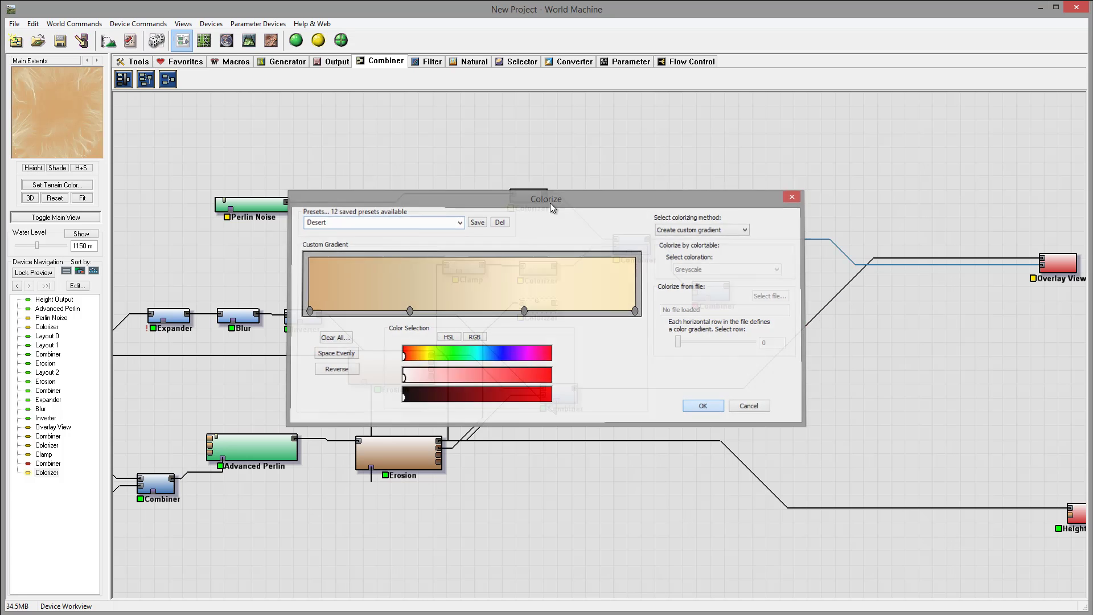
{"action": "left_click_drag", "start_coordinate": [555, 305], "coordinate": [703, 294]}
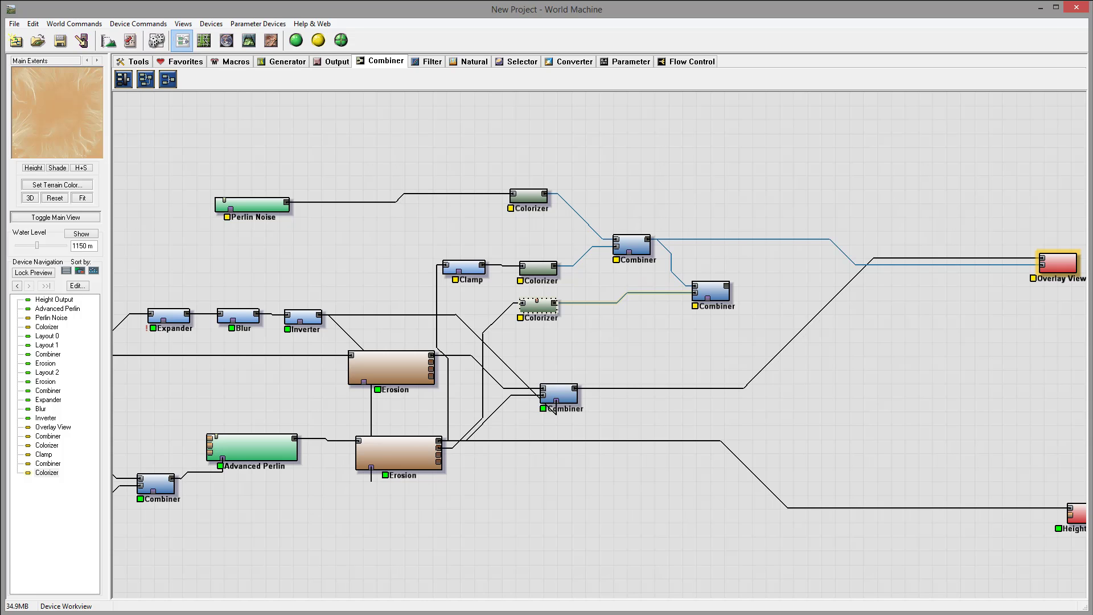
Set the Combiner that blends in the Desert Colorizer to the Root method with a strength of 1.
{"action": "double_click", "coordinate": [729, 294]}
{"action": "left_click", "coordinate": [614, 315]}
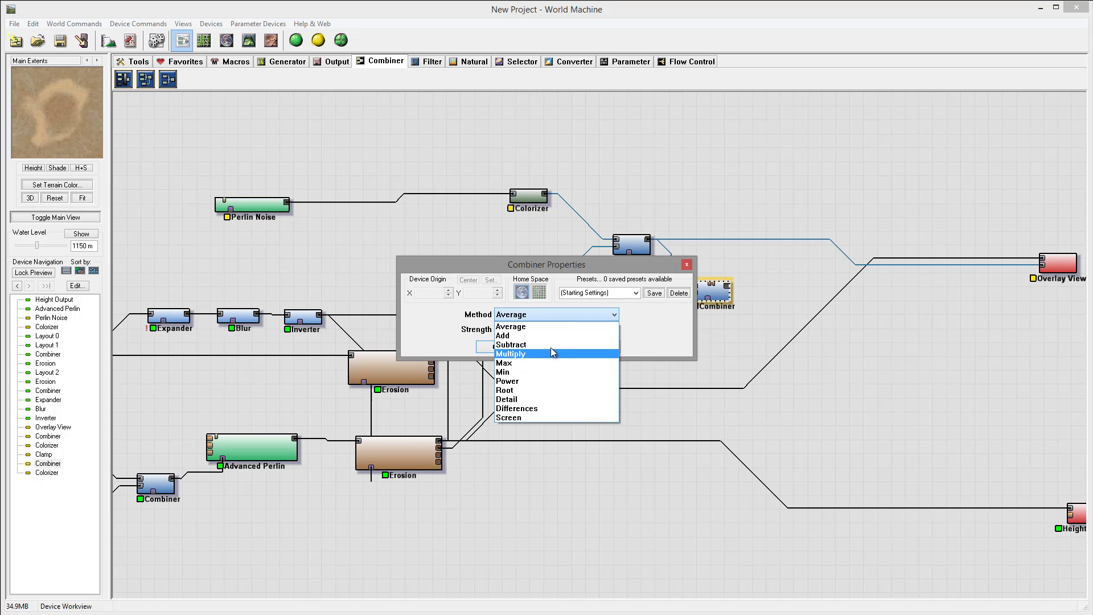
{"action": "left_click", "coordinate": [564, 391]}
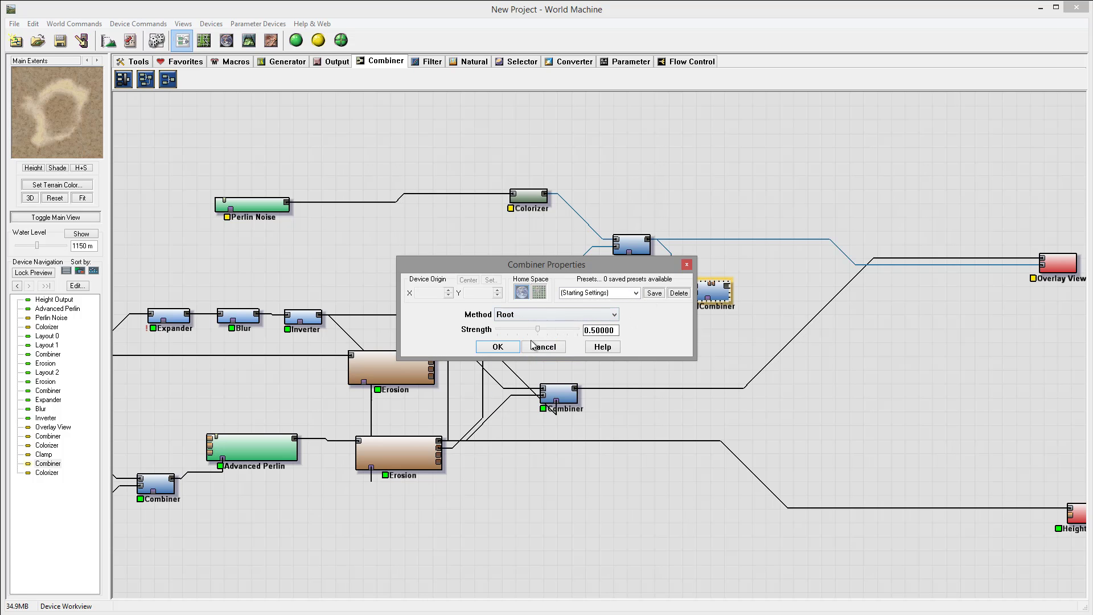
{"action": "left_click_drag", "start_coordinate": [543, 330], "coordinate": [611, 331]}
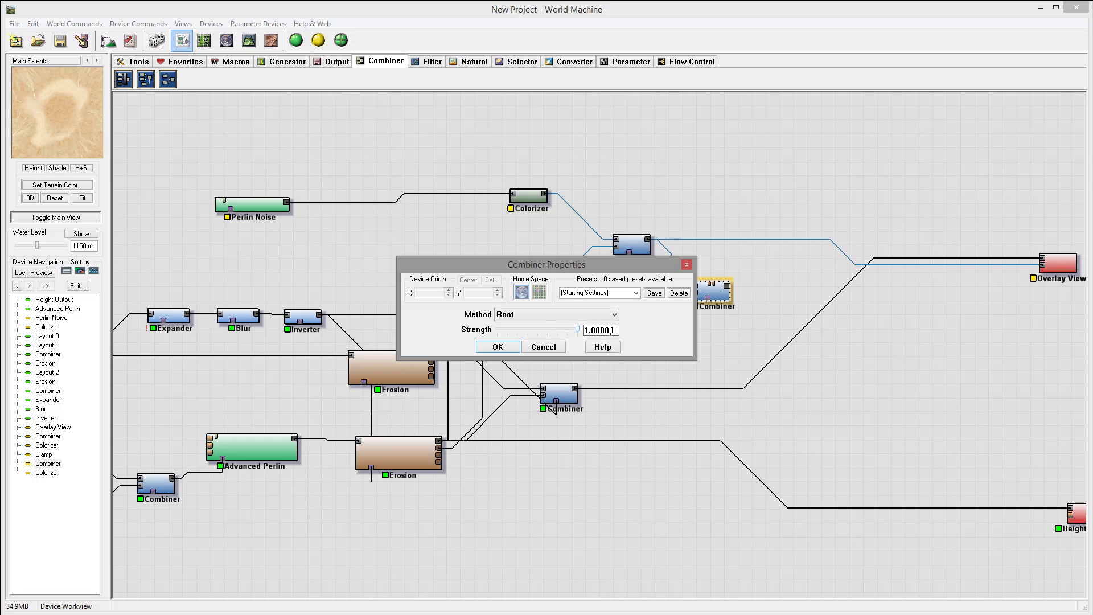
{"action": "left_click", "coordinate": [505, 348]}
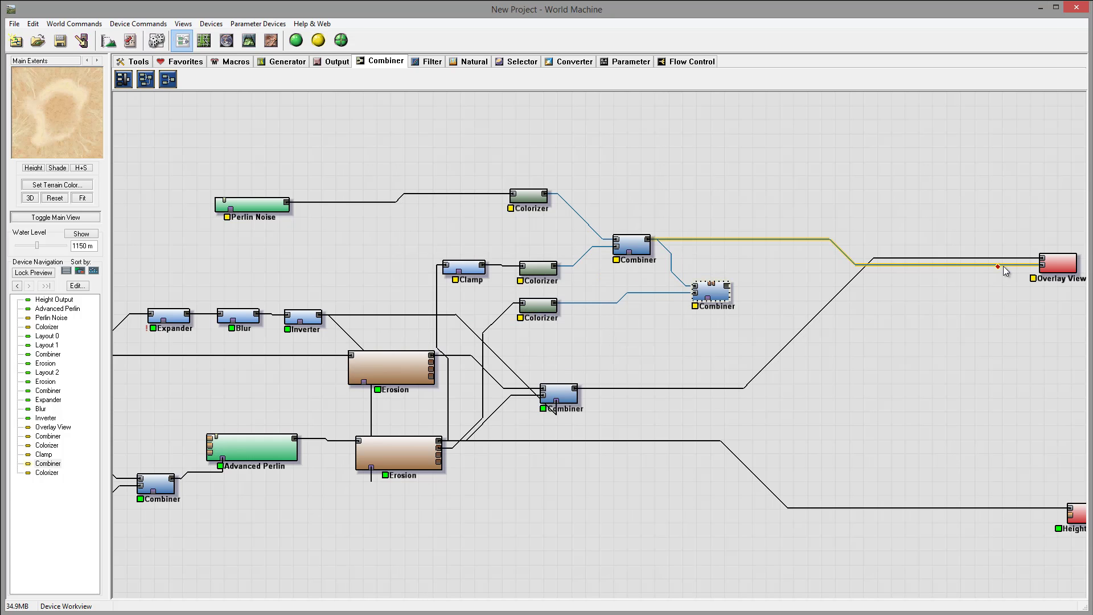
Check the current coloring in 3D, and connect the lower color Combiner's output to the Overlay View's second input.
{"action": "left_click", "coordinate": [249, 39]}
{"action": "left_click_drag", "start_coordinate": [668, 323], "coordinate": [661, 471]}
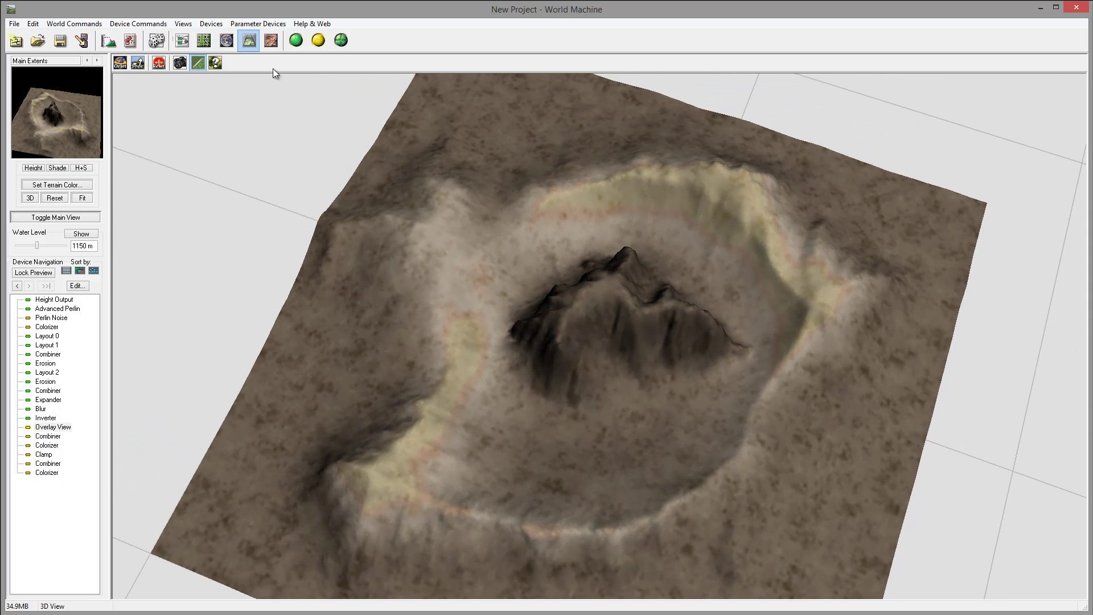
{"action": "left_click", "coordinate": [181, 39]}
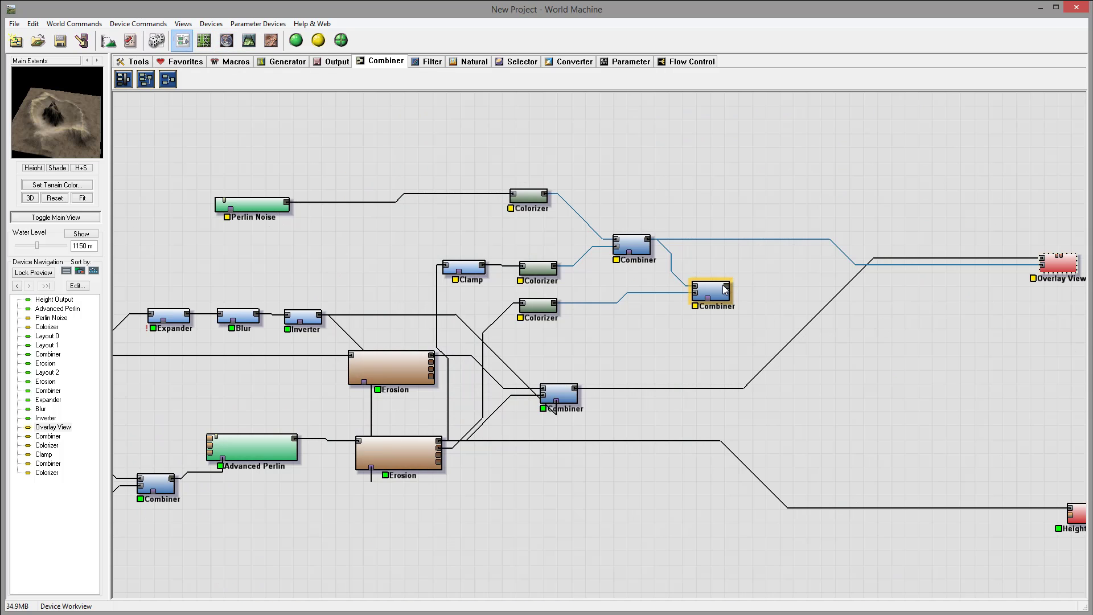
{"action": "left_click_drag", "start_coordinate": [727, 287], "coordinate": [1067, 270]}
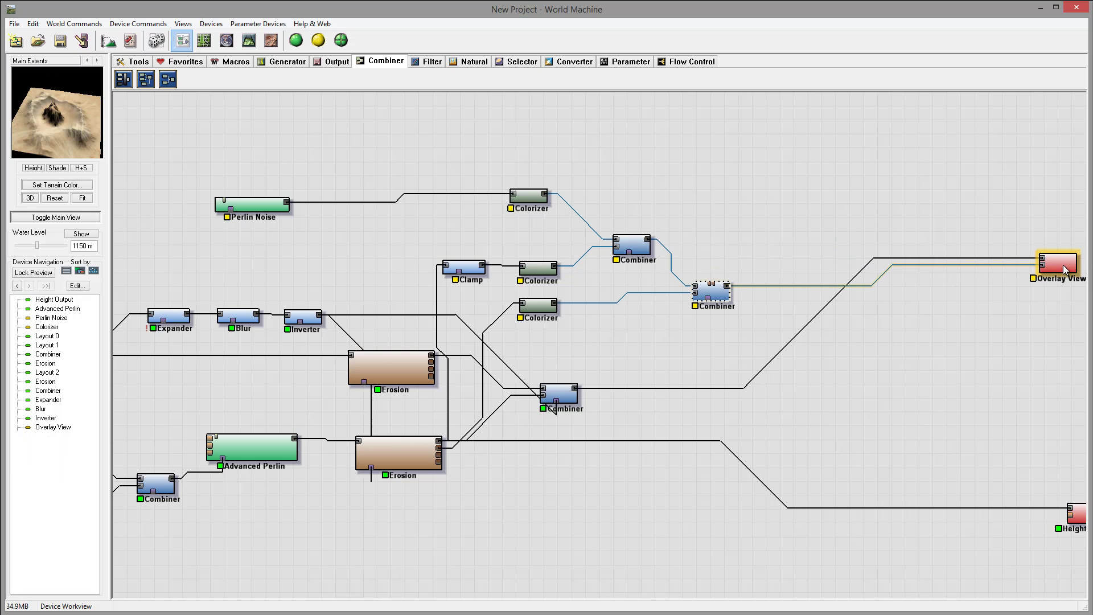
Inspect the recolored crater terrain in the 3D view from several angles, both low and overhead.
{"action": "left_click", "coordinate": [249, 40]}
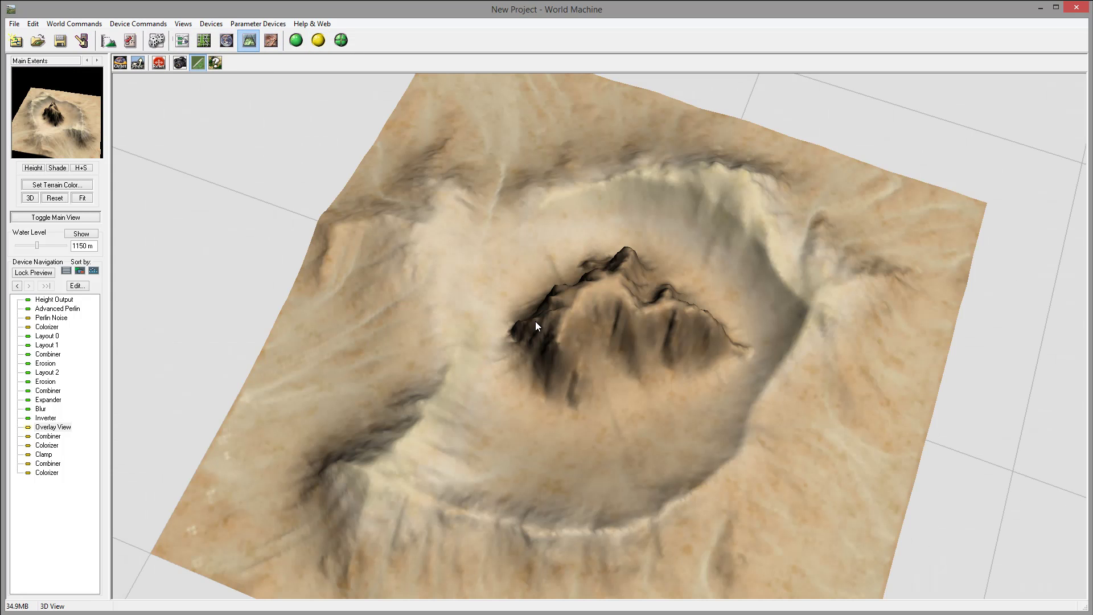
{"action": "left_click_drag", "start_coordinate": [537, 323], "coordinate": [708, 344]}
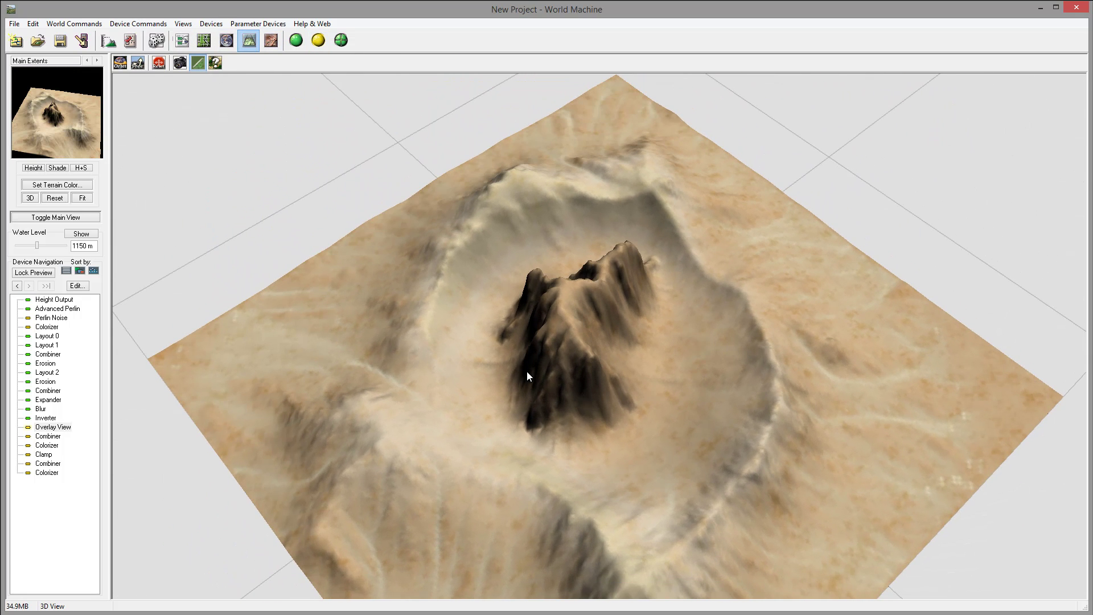
{"action": "left_click_drag", "start_coordinate": [527, 371], "coordinate": [717, 305]}
{"action": "left_click_drag", "start_coordinate": [675, 371], "coordinate": [687, 418]}
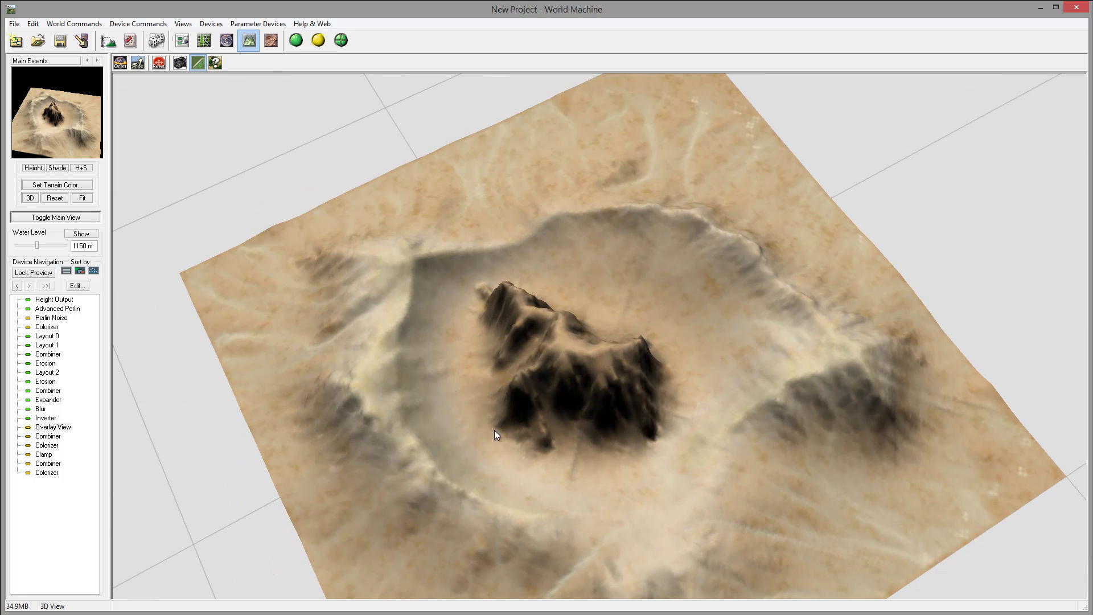
{"action": "left_click_drag", "start_coordinate": [630, 403], "coordinate": [705, 389]}
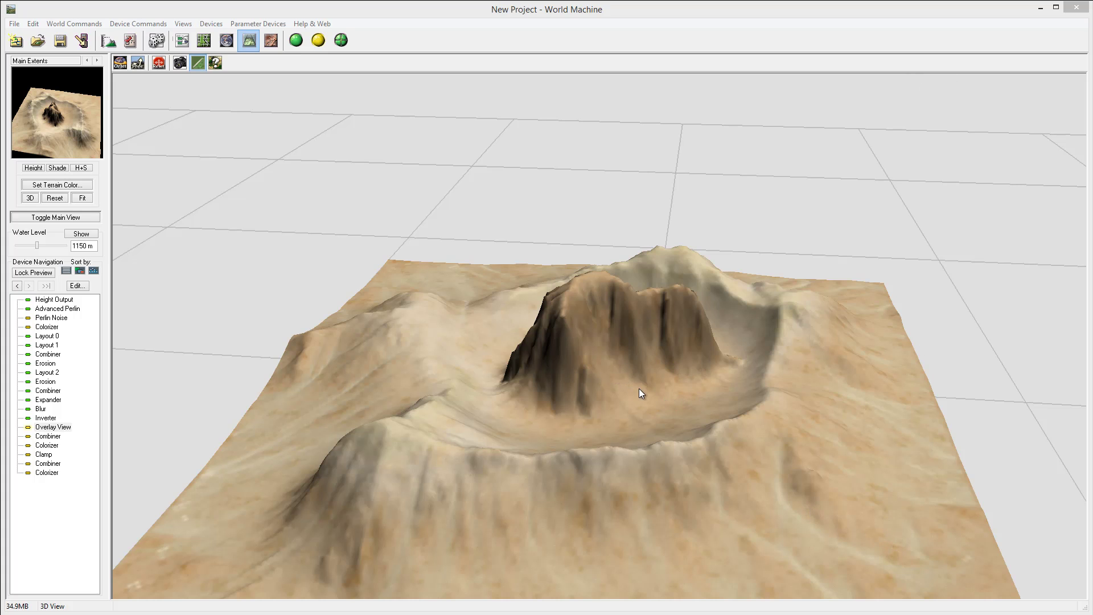
{"action": "left_click_drag", "start_coordinate": [639, 392], "coordinate": [575, 294]}
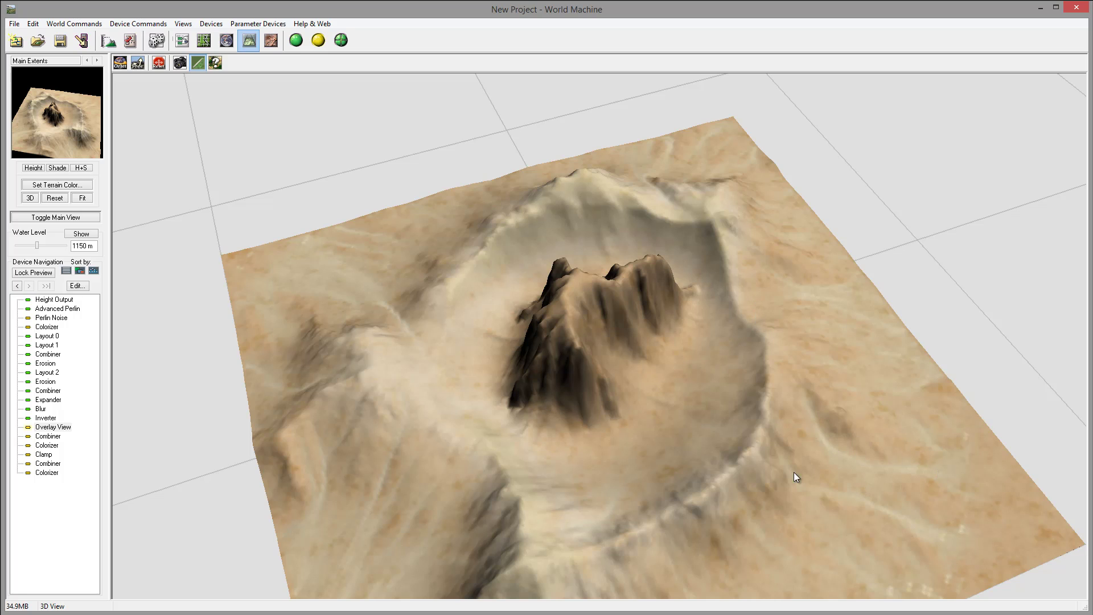
Build the terrain and inspect the crater's built coloring in 3D from above.
{"action": "left_click", "coordinate": [296, 40]}
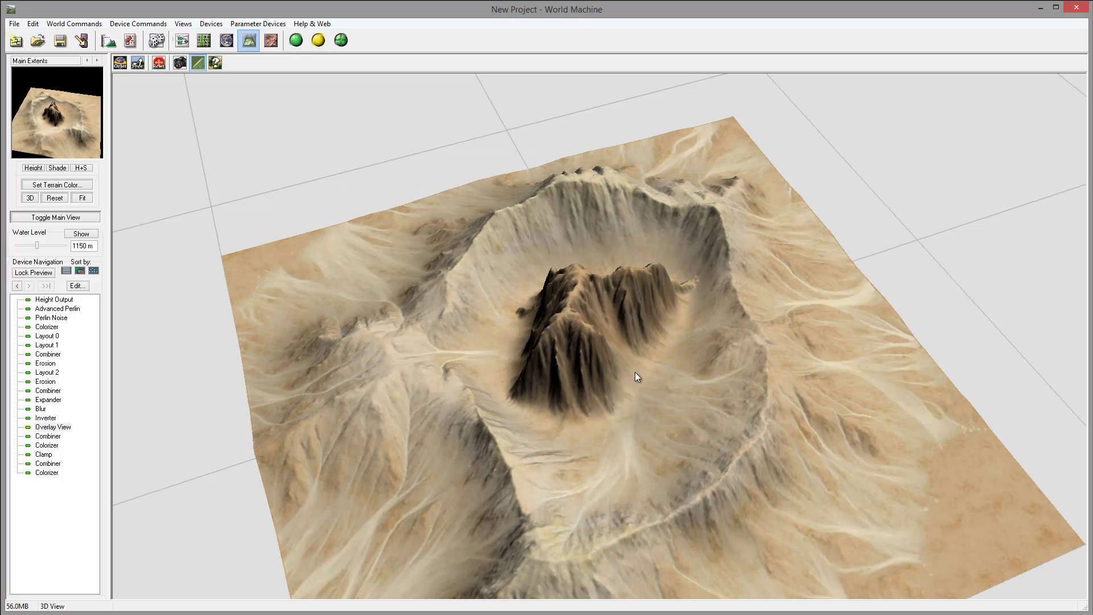
{"action": "left_click_drag", "start_coordinate": [636, 376], "coordinate": [649, 409]}
{"action": "left_click_drag", "start_coordinate": [710, 384], "coordinate": [611, 395]}
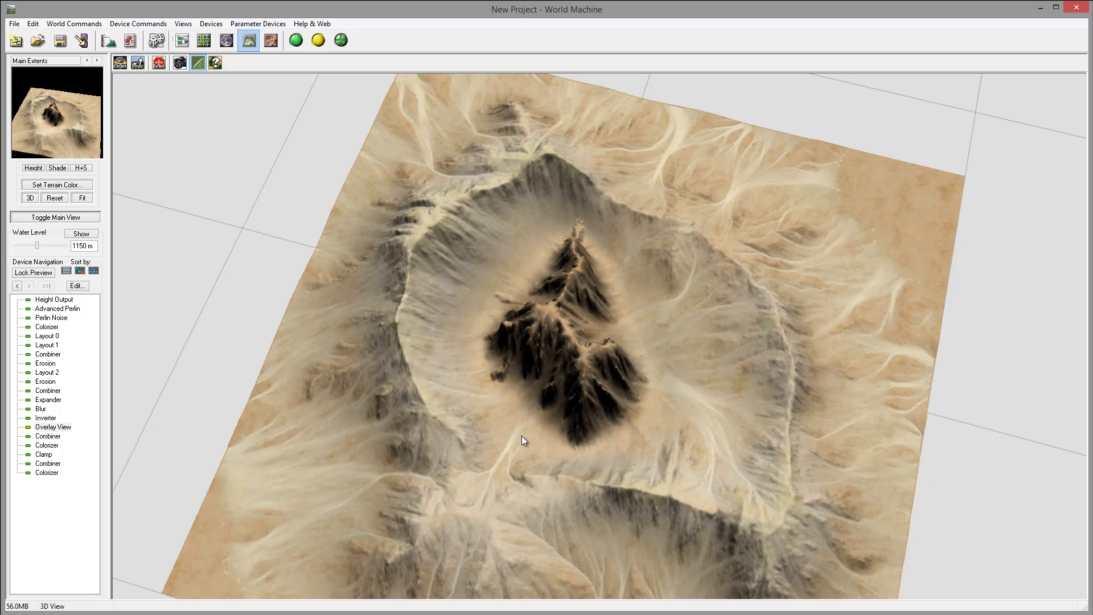
{"action": "left_click_drag", "start_coordinate": [540, 388], "coordinate": [571, 504]}
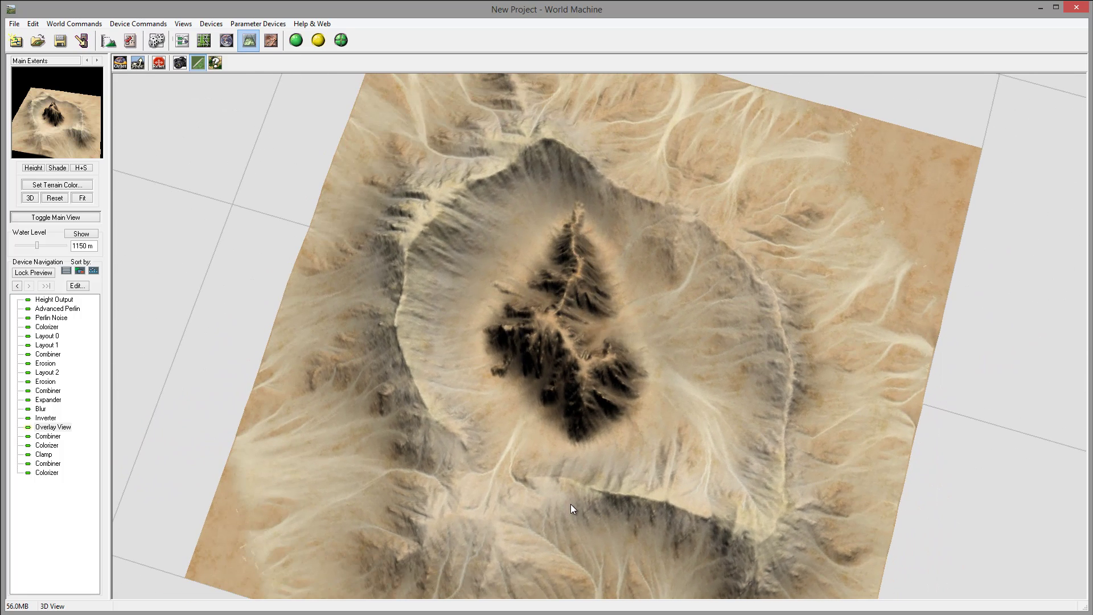
Return to the device graph and add a new Combiner above the upper Erosion, beside the Clamp.
{"action": "left_click", "coordinate": [191, 39]}
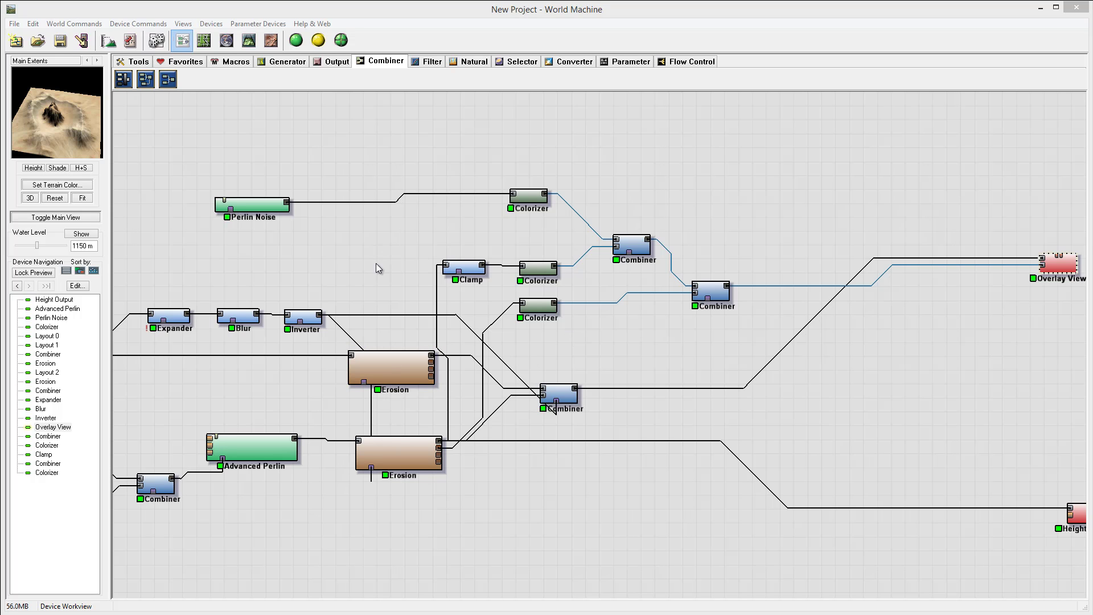
{"action": "right_click_drag", "start_coordinate": [602, 331], "coordinate": [648, 344]}
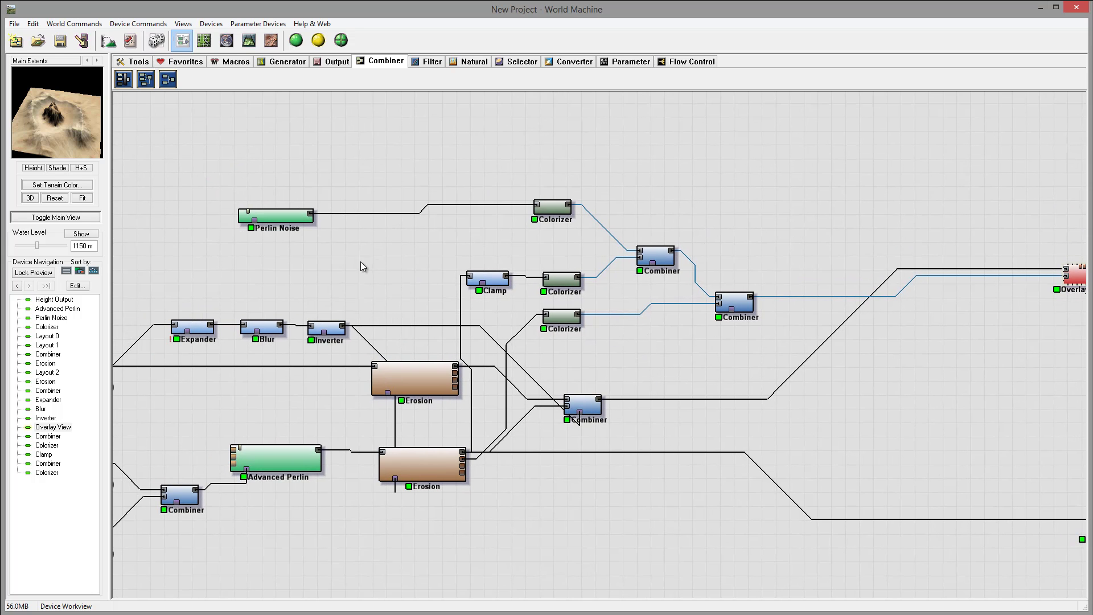
{"action": "left_click", "coordinate": [168, 79]}
{"action": "left_click", "coordinate": [409, 291]}
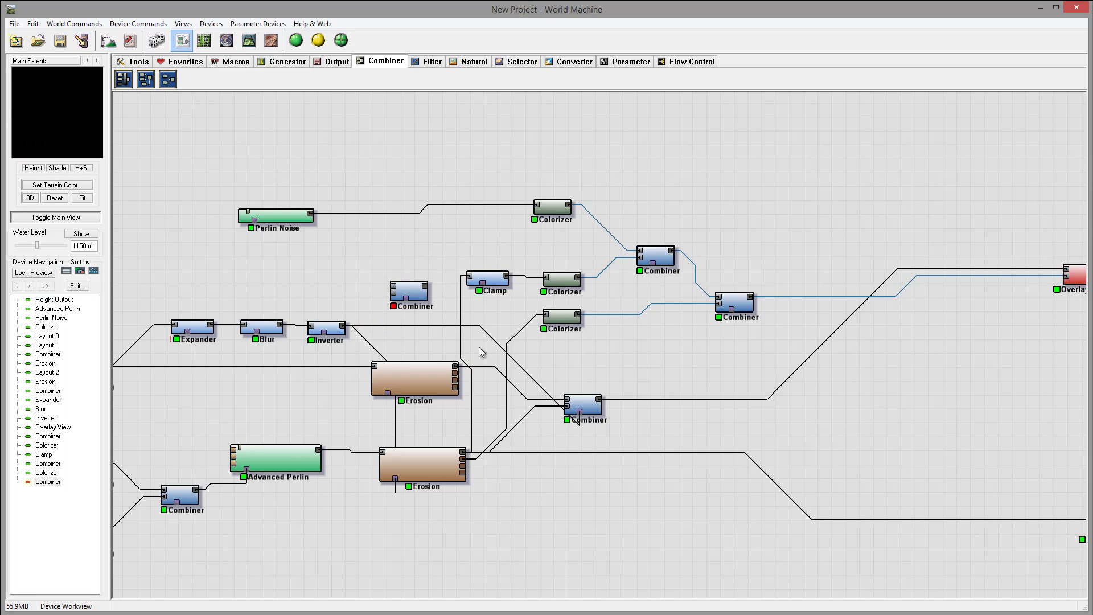
Connect the Inverter's output to the new Combiner's second input, and place that Combiner just above the Clamp.
{"action": "left_click", "coordinate": [343, 330]}
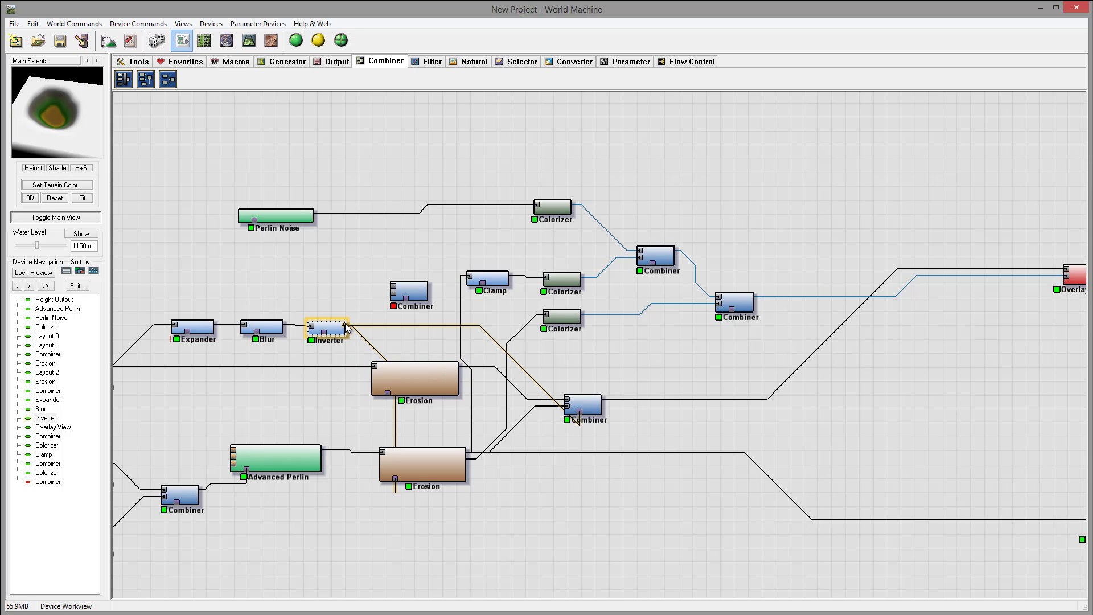
{"action": "left_click_drag", "start_coordinate": [346, 328], "coordinate": [445, 294]}
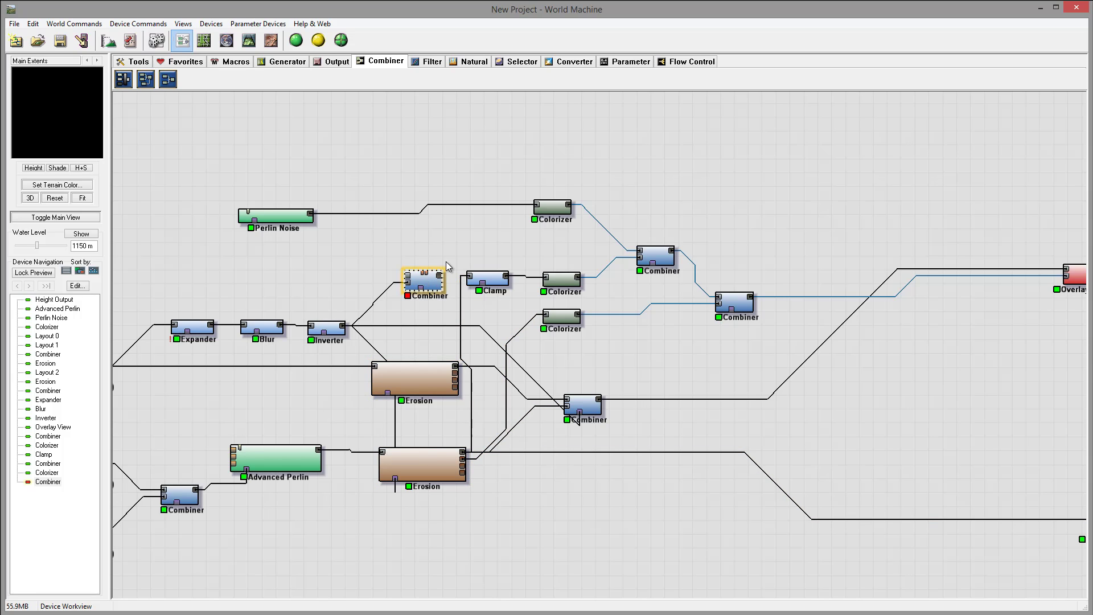
{"action": "left_click_drag", "start_coordinate": [425, 281], "coordinate": [466, 234]}
{"action": "left_click", "coordinate": [432, 466]}
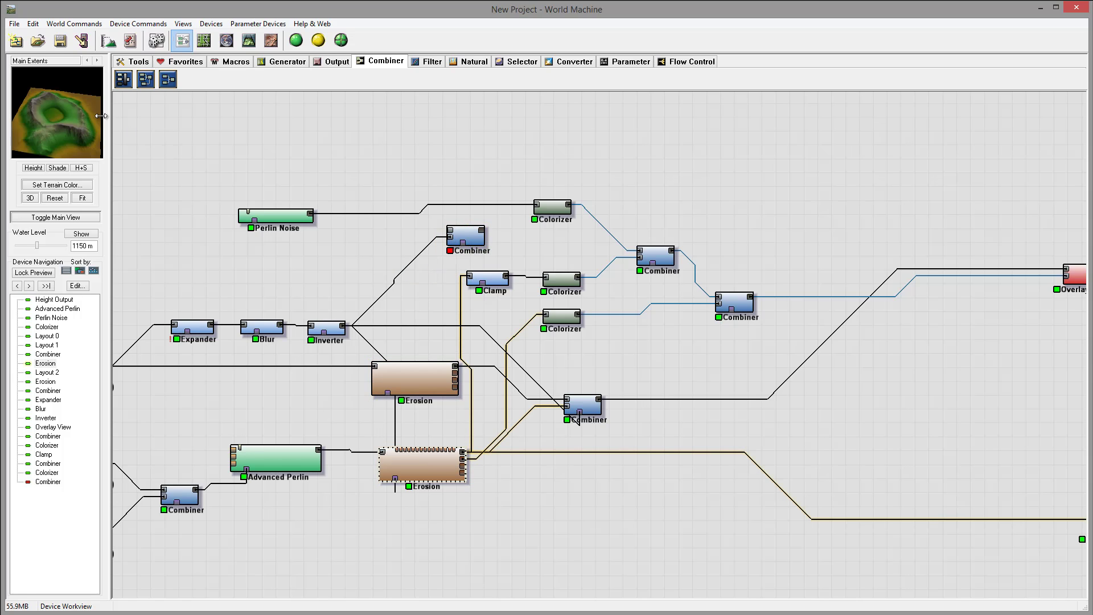
{"action": "left_click_drag", "start_coordinate": [471, 244], "coordinate": [458, 248]}
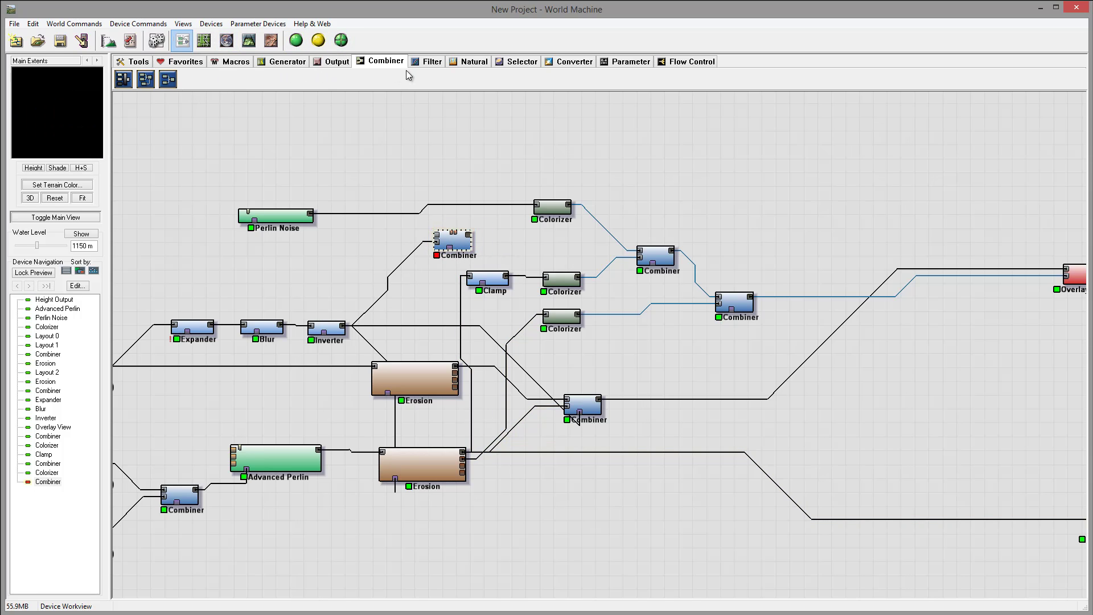
Add a Blur device below the new Combiner, and feed its main and mask inputs from the lower Erosion's second output.
{"action": "left_click", "coordinate": [429, 63]}
{"action": "left_click", "coordinate": [368, 79]}
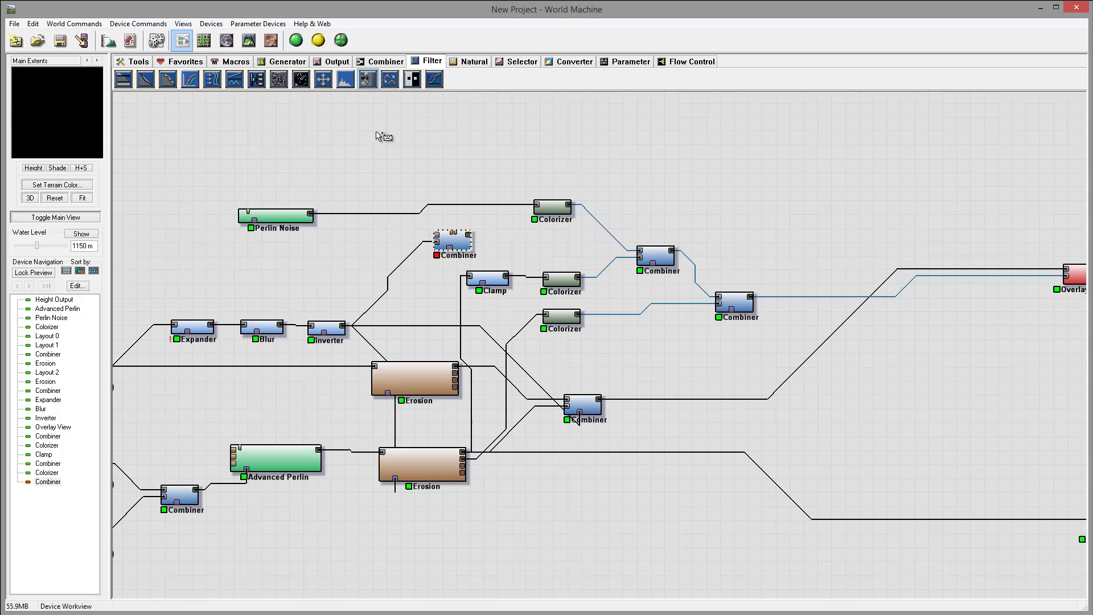
{"action": "left_click", "coordinate": [420, 295]}
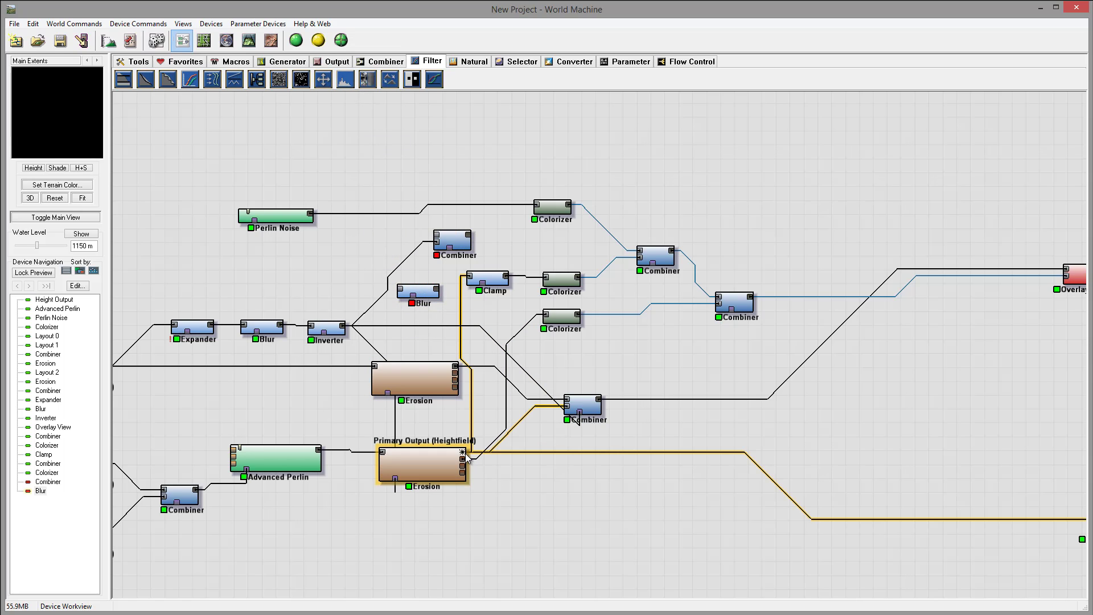
{"action": "left_click", "coordinate": [408, 466]}
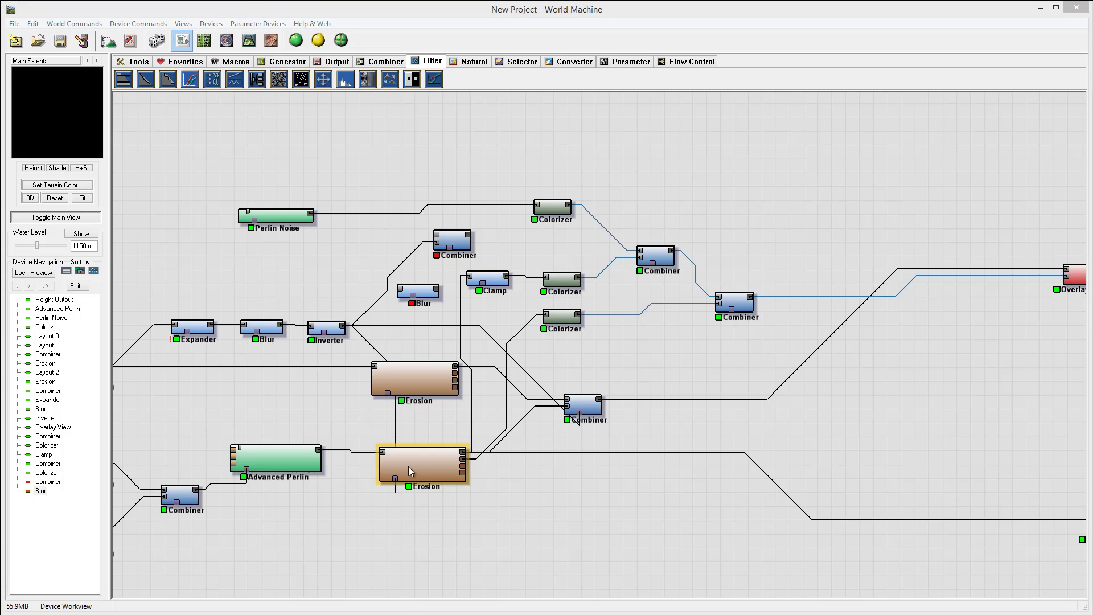
{"action": "left_click_drag", "start_coordinate": [466, 464], "coordinate": [403, 291]}
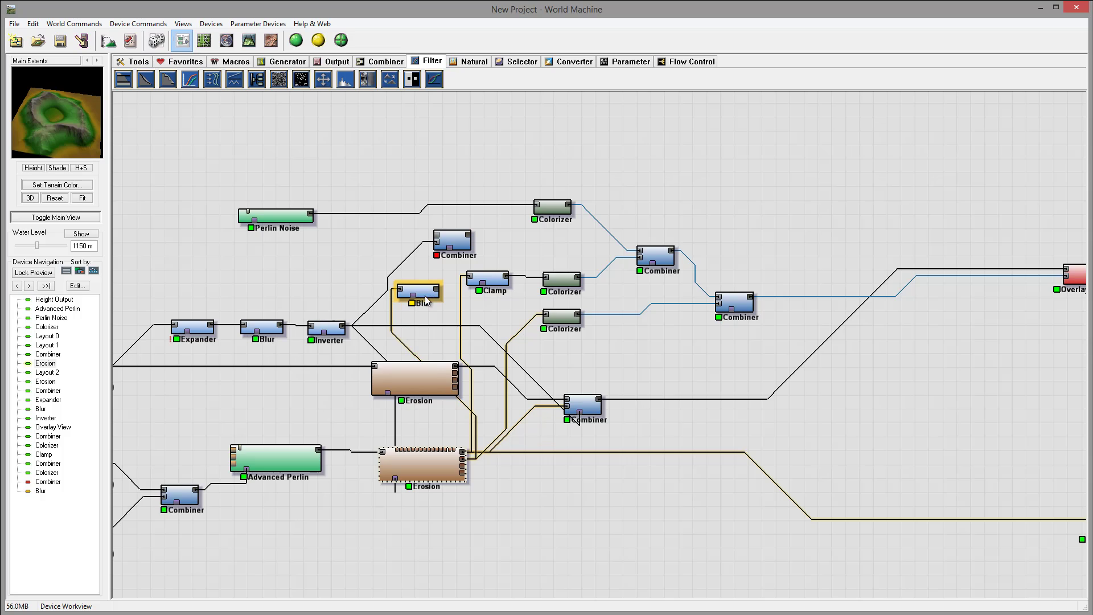
{"action": "left_click_drag", "start_coordinate": [466, 459], "coordinate": [430, 293]}
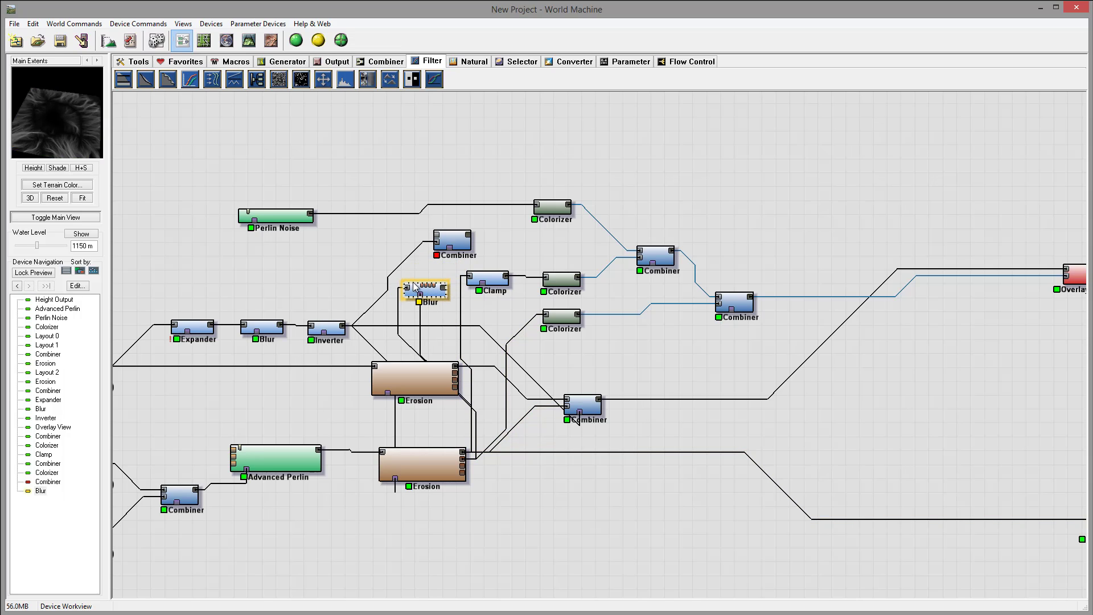
Try a Gaussian radius of 11 on the new Blur and orbit its preview.
{"action": "double_click", "coordinate": [430, 294]}
{"action": "left_click_drag", "start_coordinate": [503, 317], "coordinate": [508, 319]}
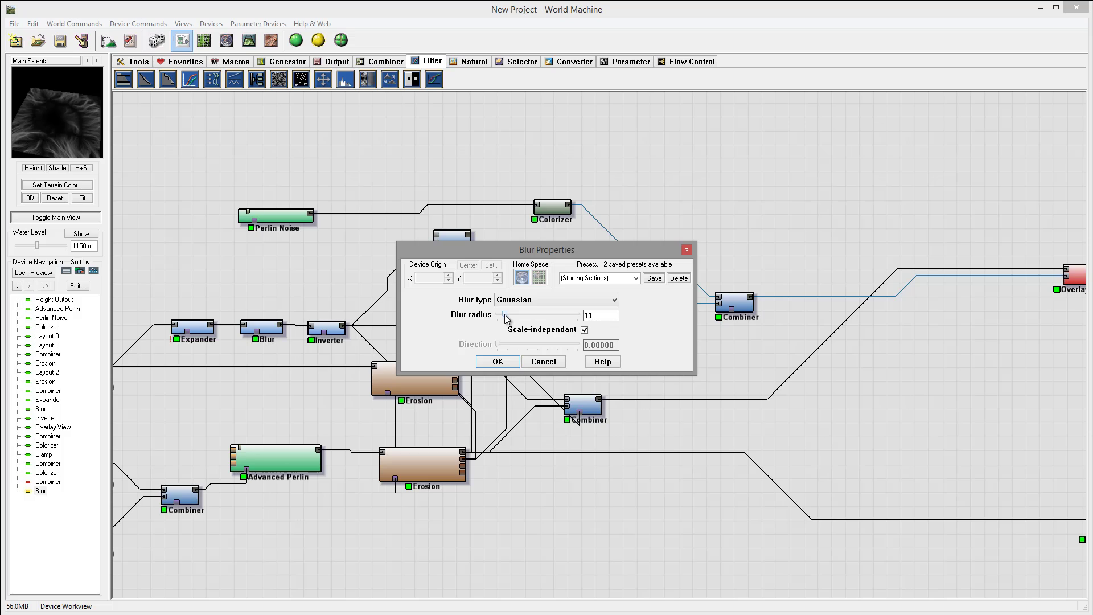
{"action": "left_click", "coordinate": [498, 362]}
{"action": "left_click_drag", "start_coordinate": [62, 142], "coordinate": [77, 168]}
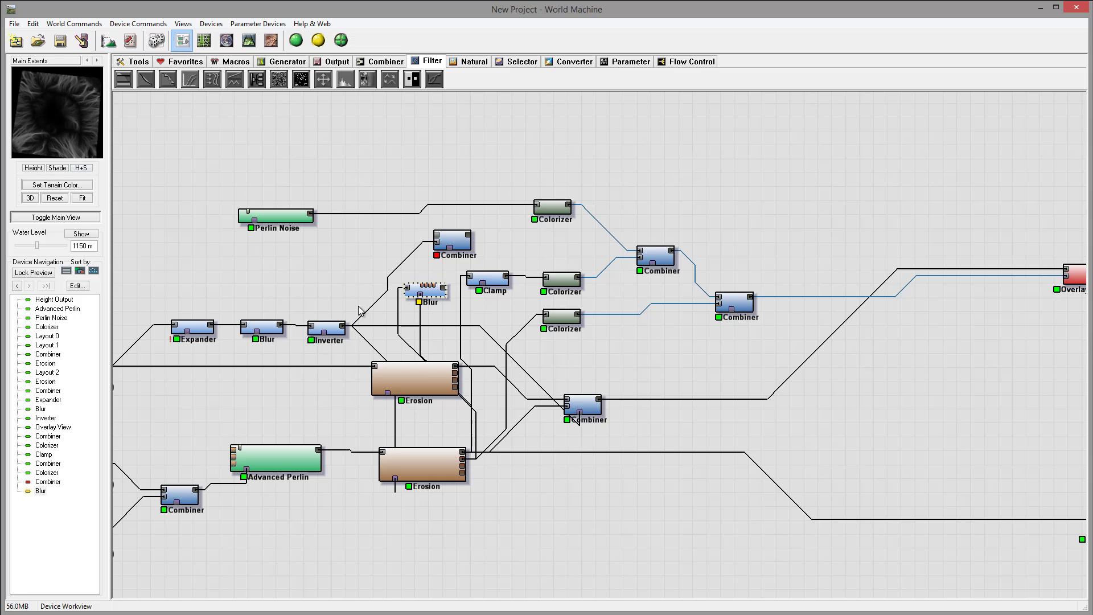
Readjust the new Blur's radius, trying 128 and settling on a much smaller value.
{"action": "double_click", "coordinate": [436, 295]}
{"action": "left_click_drag", "start_coordinate": [503, 317], "coordinate": [578, 317]}
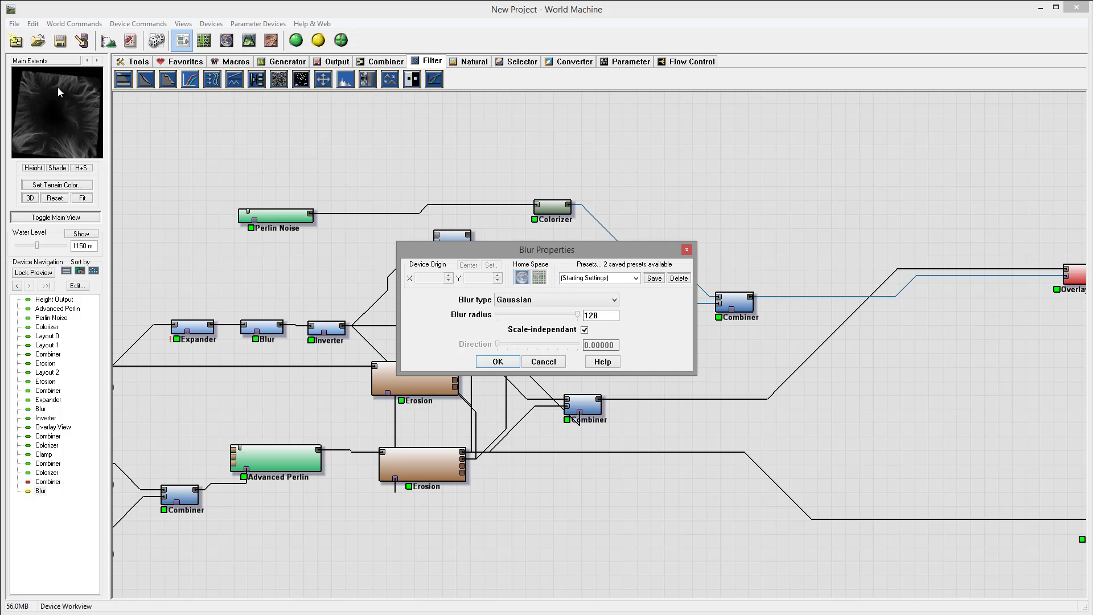
{"action": "left_click_drag", "start_coordinate": [579, 318], "coordinate": [513, 314]}
{"action": "left_click", "coordinate": [498, 362]}
Connect the new Blur's output to the first input of the Combiner above it, and set that Combiner to Multiply with strength 1.0.
{"action": "mouse_move", "coordinate": [442, 300]}
{"action": "left_mouse_down"}
{"action": "mouse_move", "coordinate": [628, 368]}
{"action": "mouse_move", "coordinate": [433, 305]}
{"action": "left_mouse_up"}
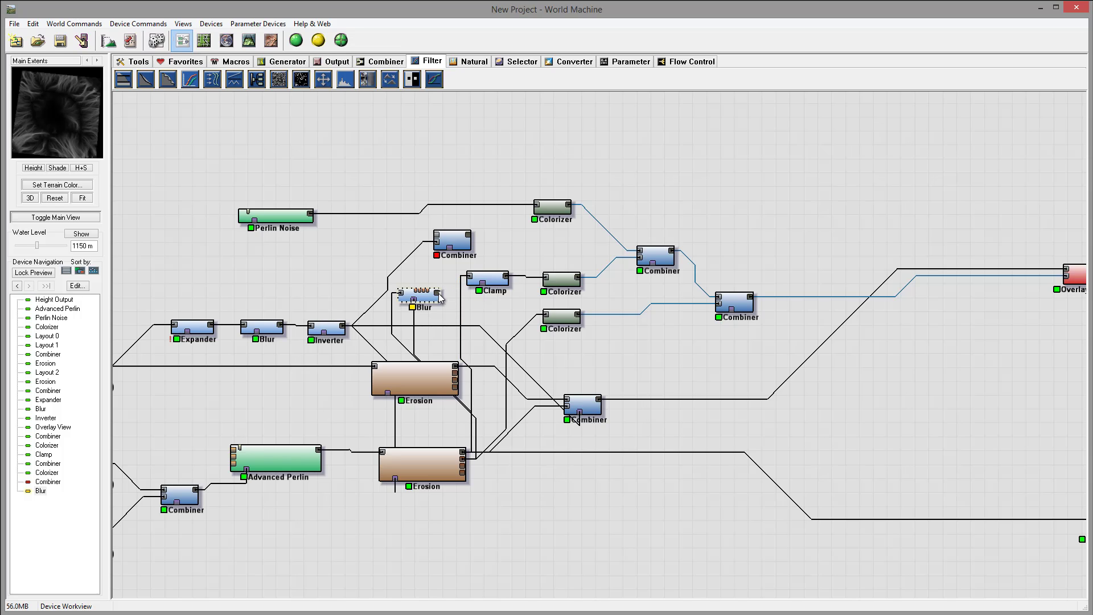
{"action": "left_click_drag", "start_coordinate": [438, 293], "coordinate": [437, 238]}
{"action": "double_click", "coordinate": [450, 240]}
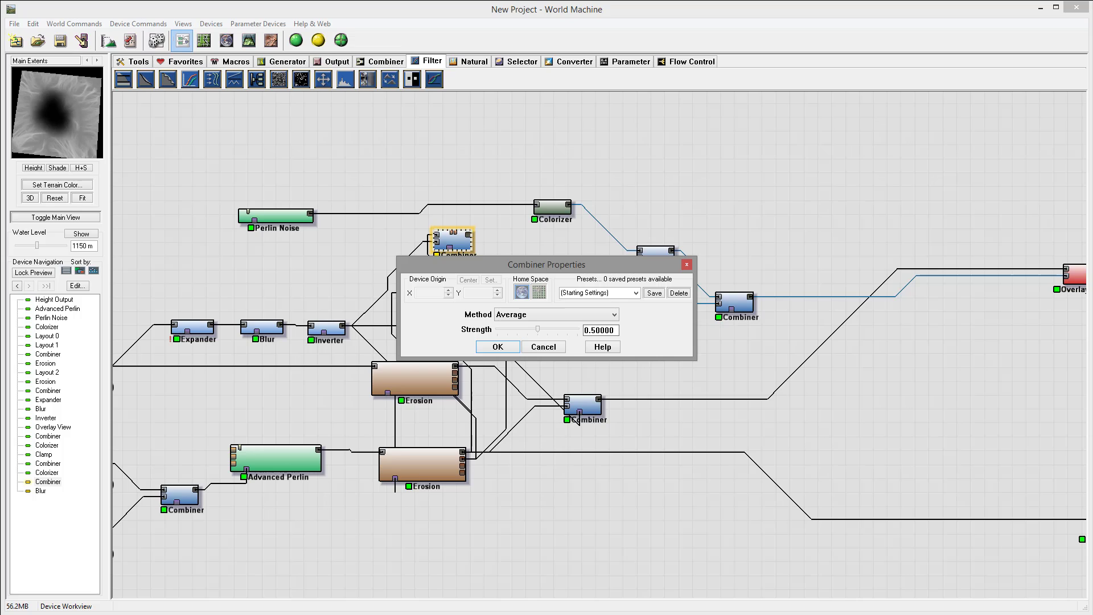
{"action": "left_click", "coordinate": [545, 314]}
{"action": "left_click", "coordinate": [533, 352]}
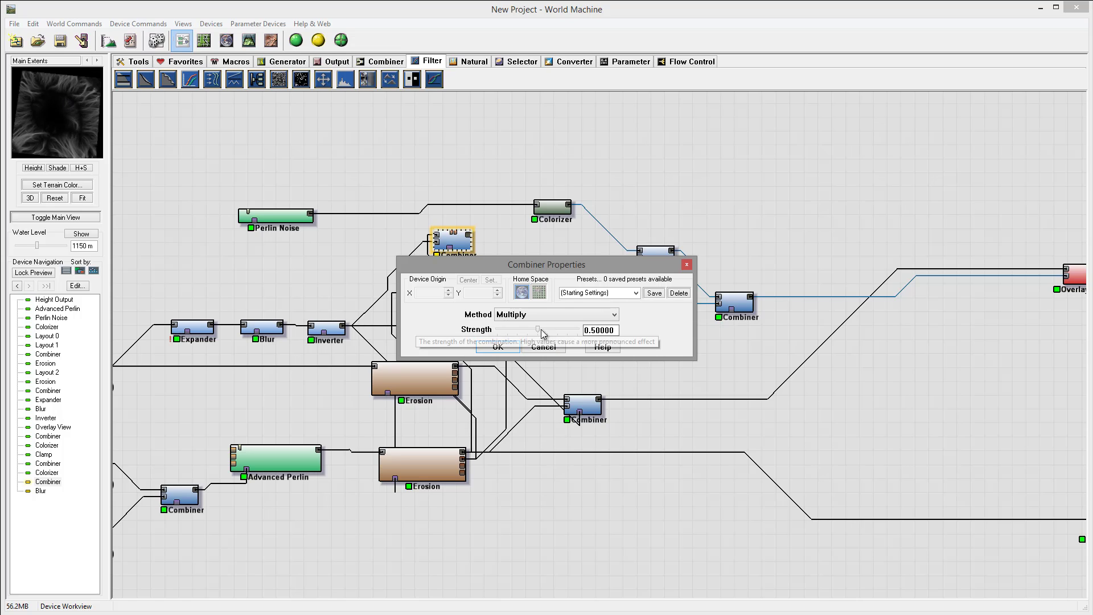
{"action": "left_click_drag", "start_coordinate": [547, 329], "coordinate": [643, 336]}
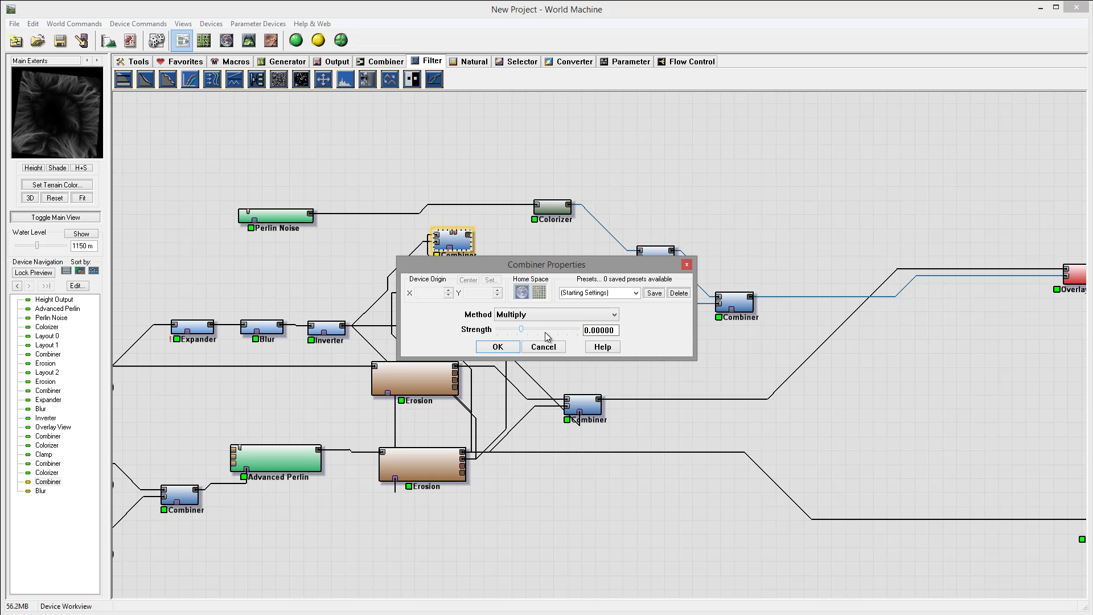
{"action": "left_click_drag", "start_coordinate": [547, 336], "coordinate": [629, 345]}
{"action": "left_click_drag", "start_coordinate": [533, 329], "coordinate": [608, 336]}
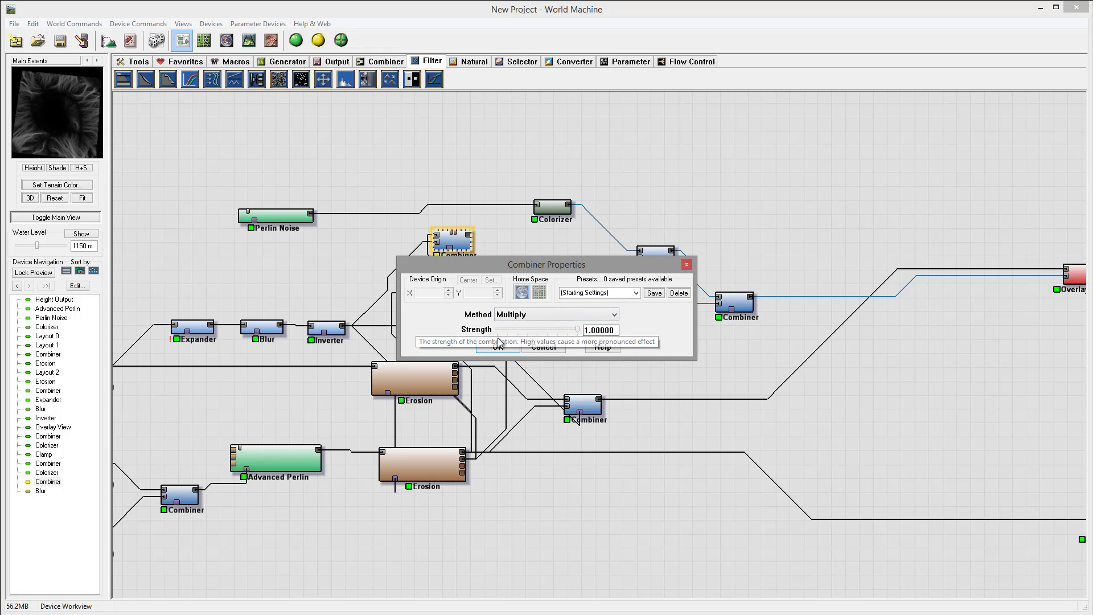
{"action": "left_click", "coordinate": [687, 264]}
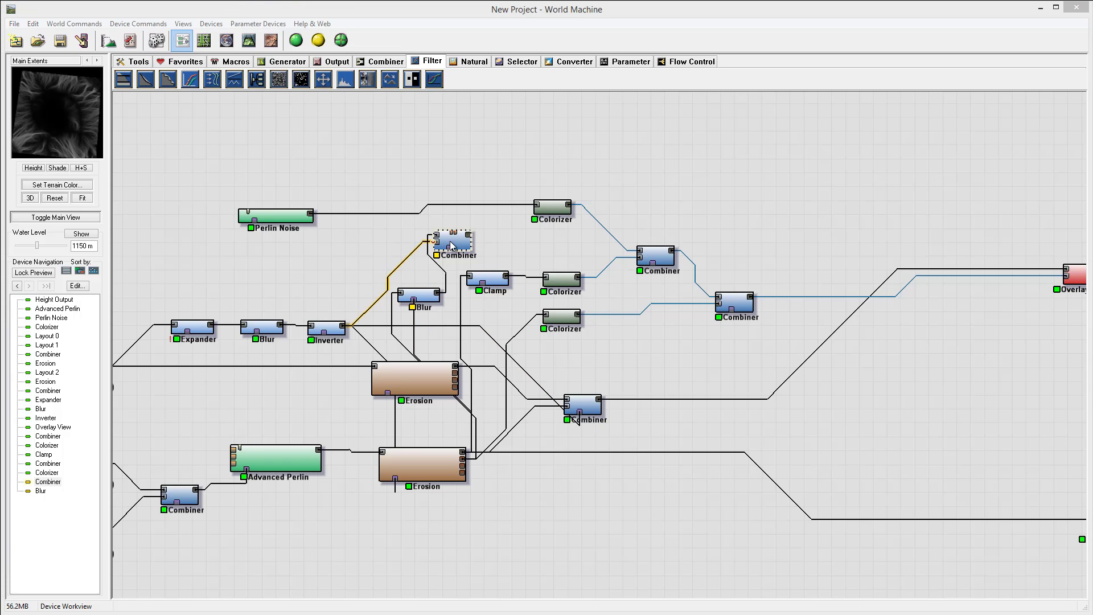
Place the Multiply Combiner below the three Colorizers and connect its output to the final color Combiner's mask input.
{"action": "left_click_drag", "start_coordinate": [457, 254], "coordinate": [734, 317]}
{"action": "left_click", "coordinate": [733, 311]}
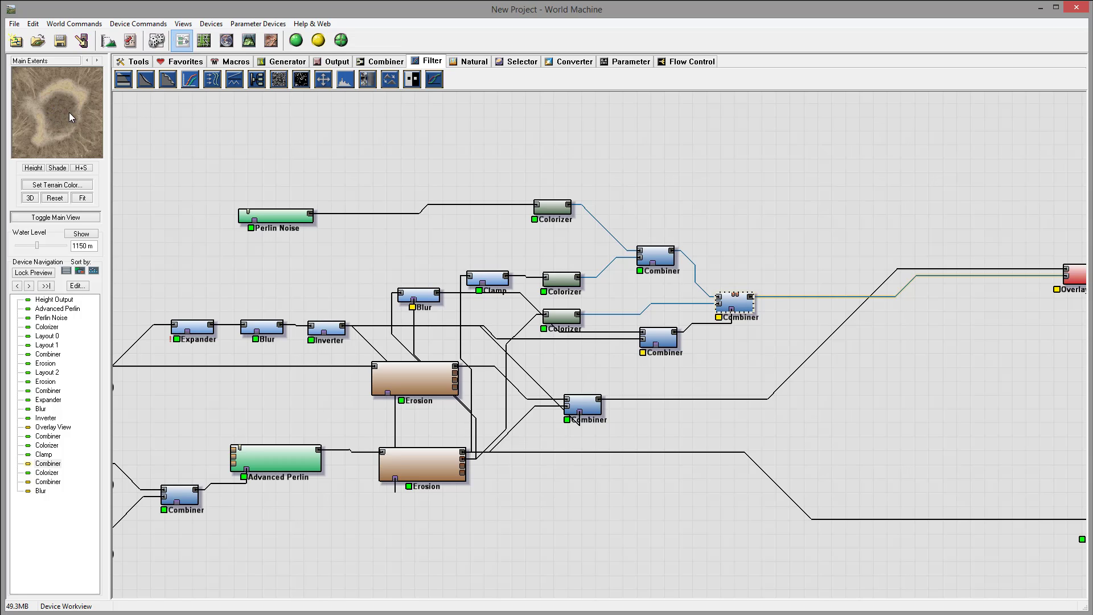
Show the Overlay View in 3D and examine the masked erosion coloring on the crater from several angles.
{"action": "left_click", "coordinate": [1075, 276]}
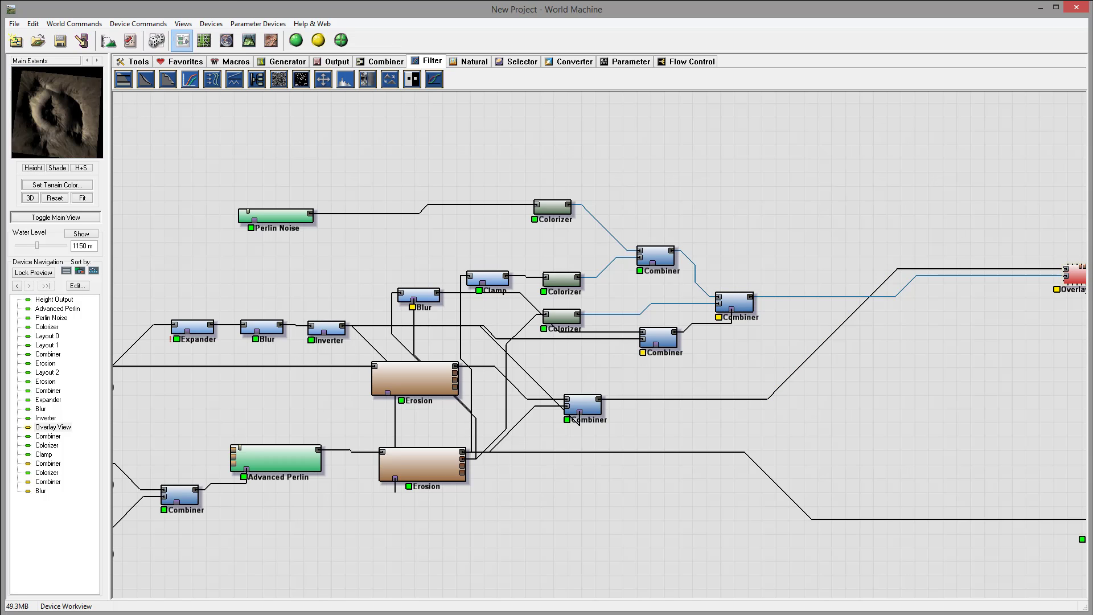
{"action": "left_click", "coordinate": [249, 40]}
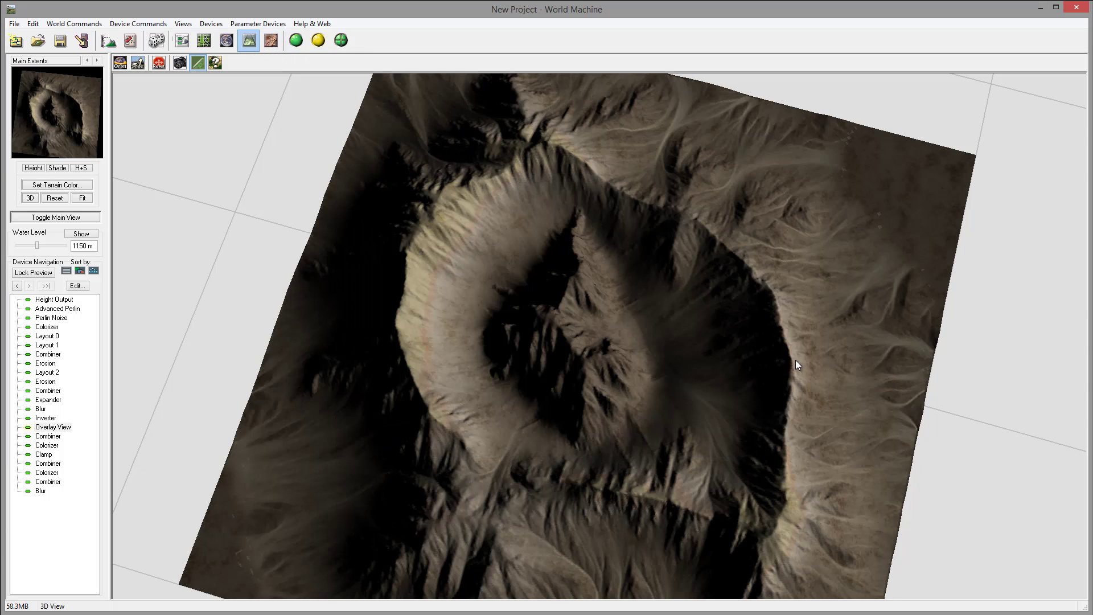
{"action": "left_click_drag", "start_coordinate": [795, 360], "coordinate": [743, 239]}
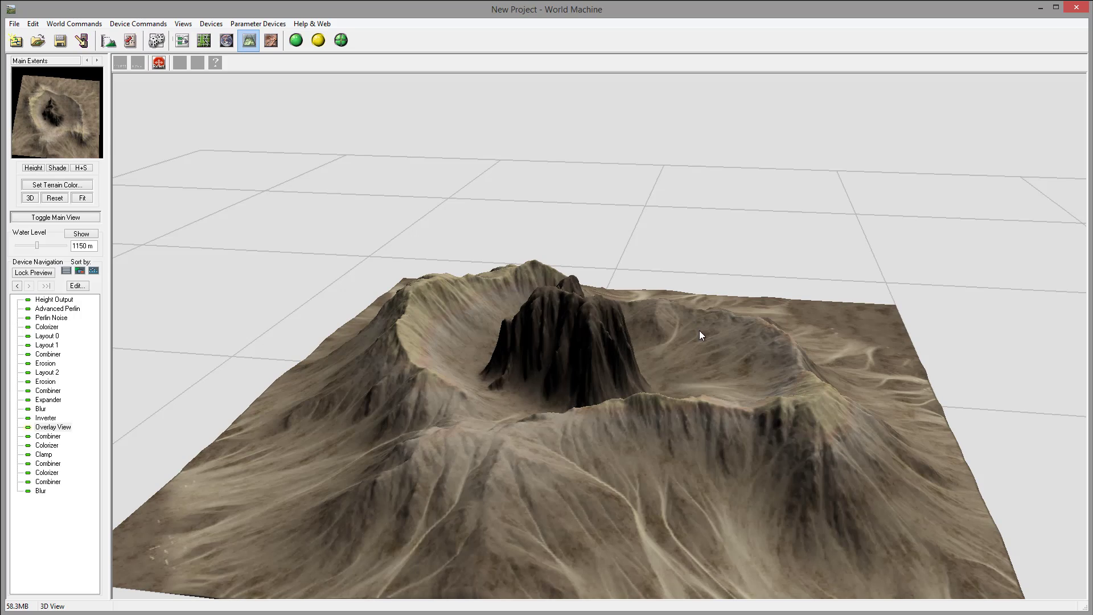
{"action": "left_click_drag", "start_coordinate": [658, 292], "coordinate": [675, 353]}
{"action": "left_click_drag", "start_coordinate": [650, 305], "coordinate": [628, 278]}
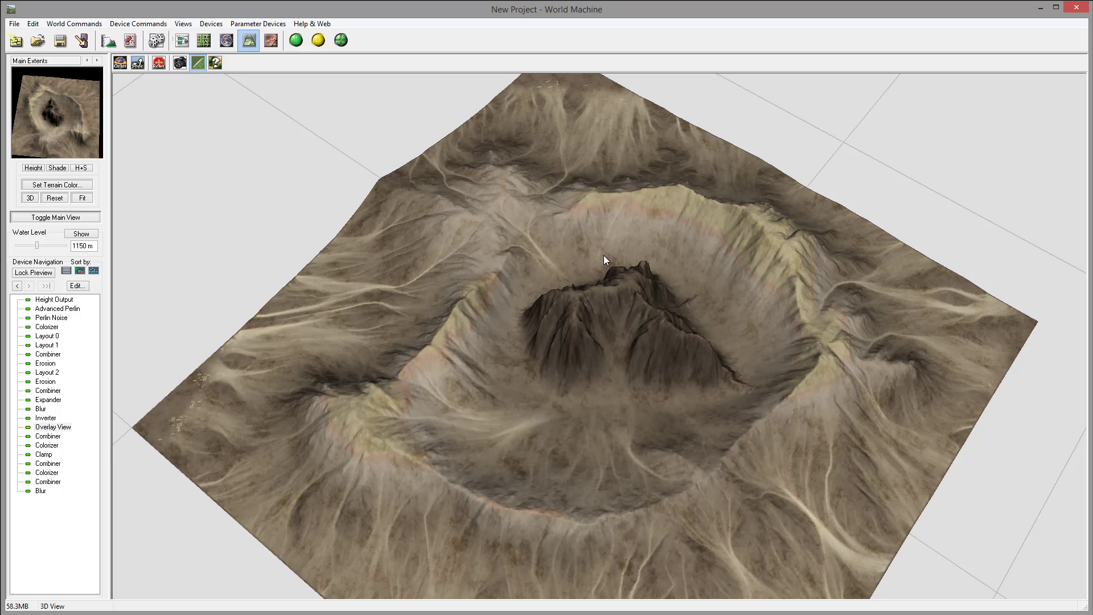
{"action": "left_click_drag", "start_coordinate": [494, 380], "coordinate": [728, 385]}
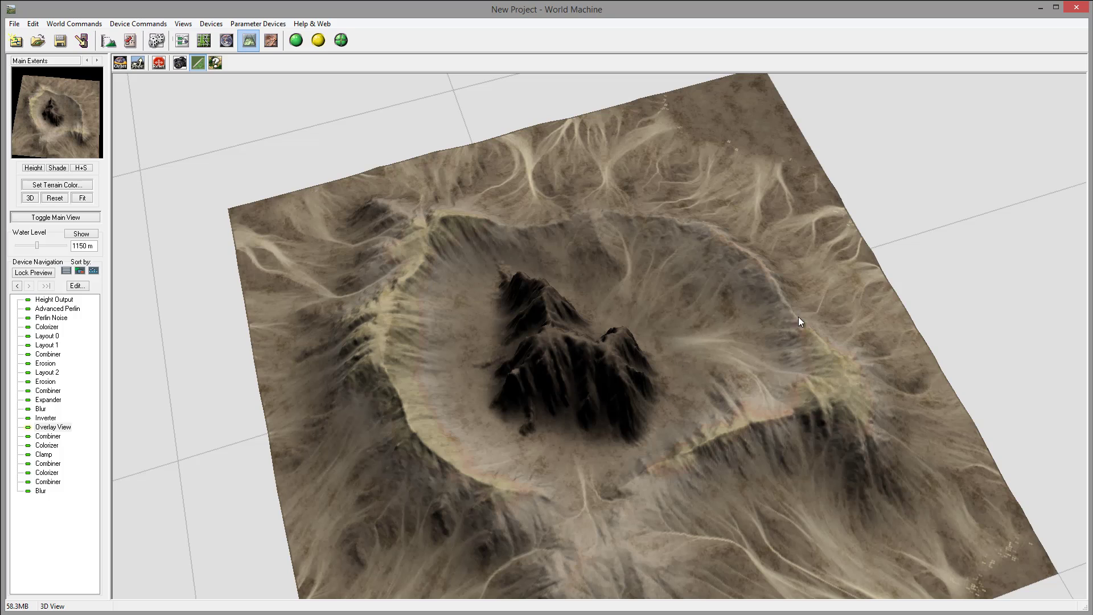
{"action": "left_click_drag", "start_coordinate": [708, 295], "coordinate": [613, 267]}
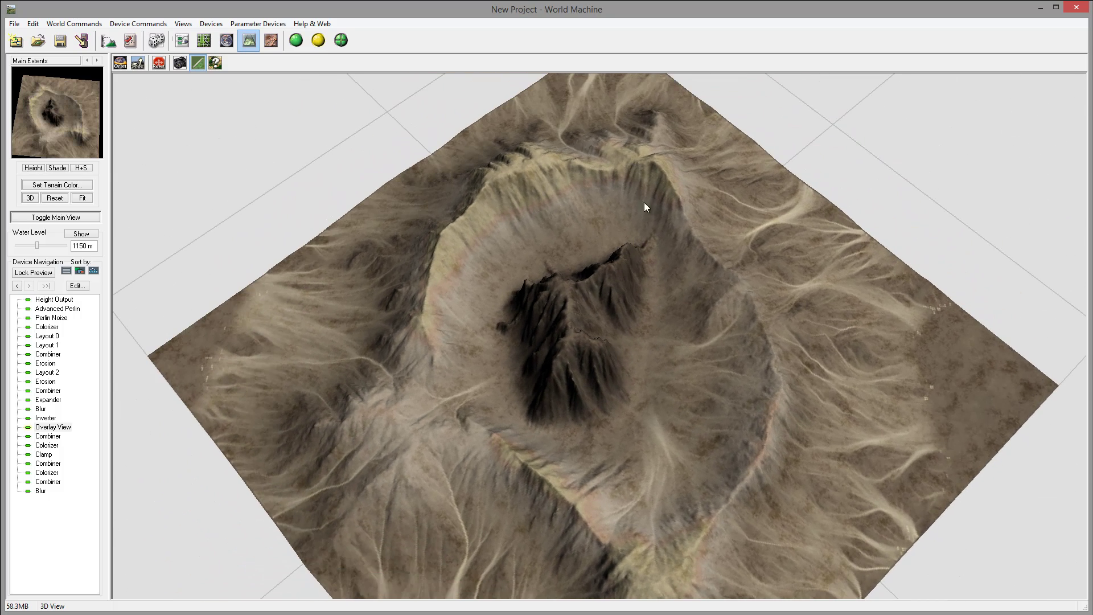
{"action": "left_click_drag", "start_coordinate": [830, 274], "coordinate": [605, 209]}
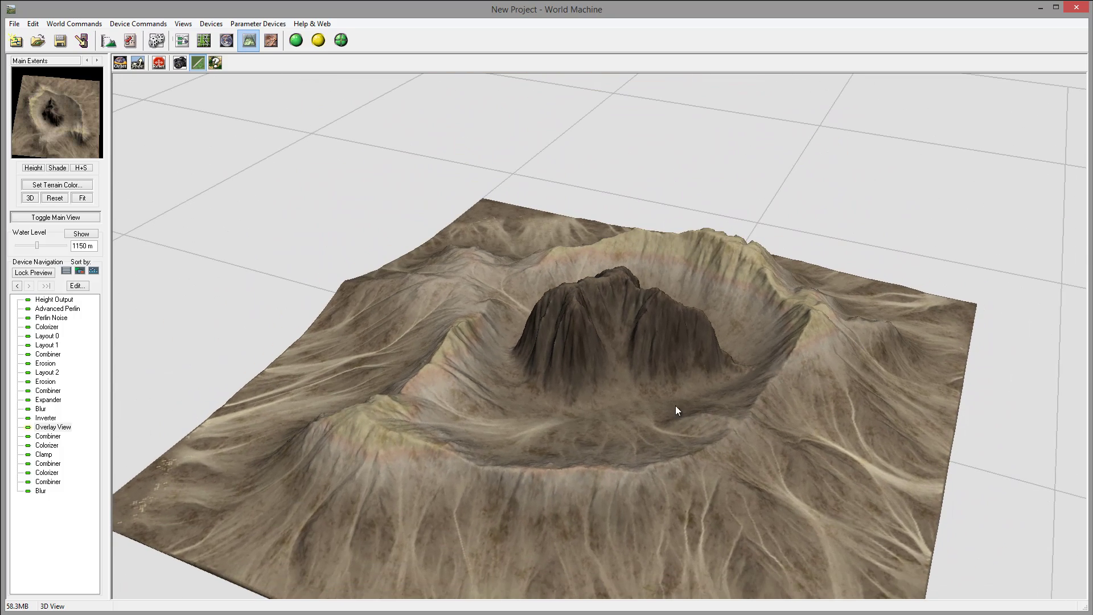
{"action": "left_click_drag", "start_coordinate": [676, 406], "coordinate": [747, 419]}
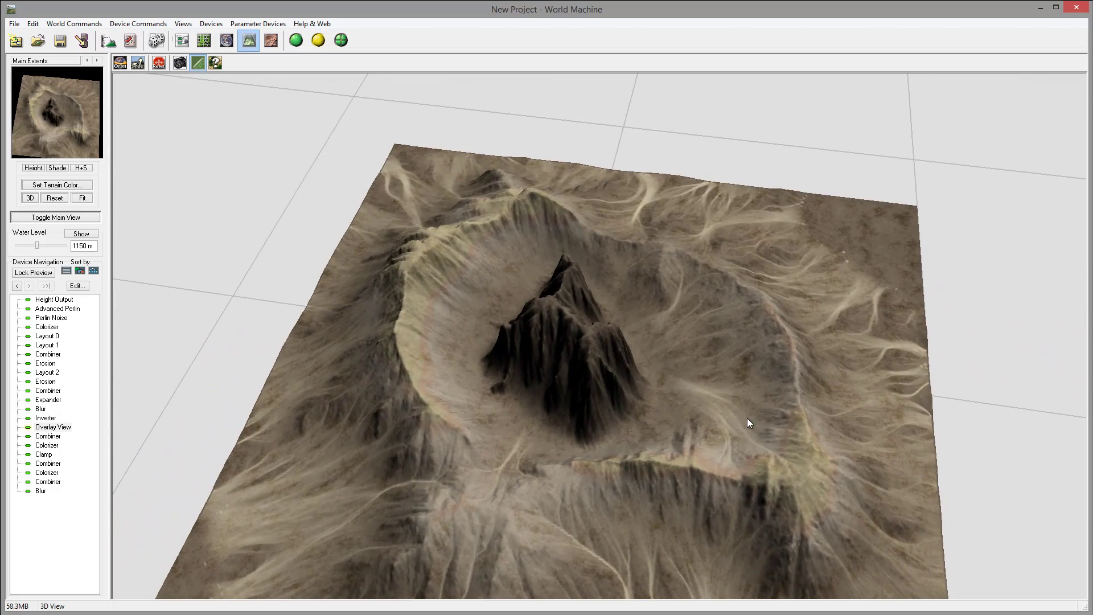
{"action": "left_click_drag", "start_coordinate": [548, 347], "coordinate": [705, 301]}
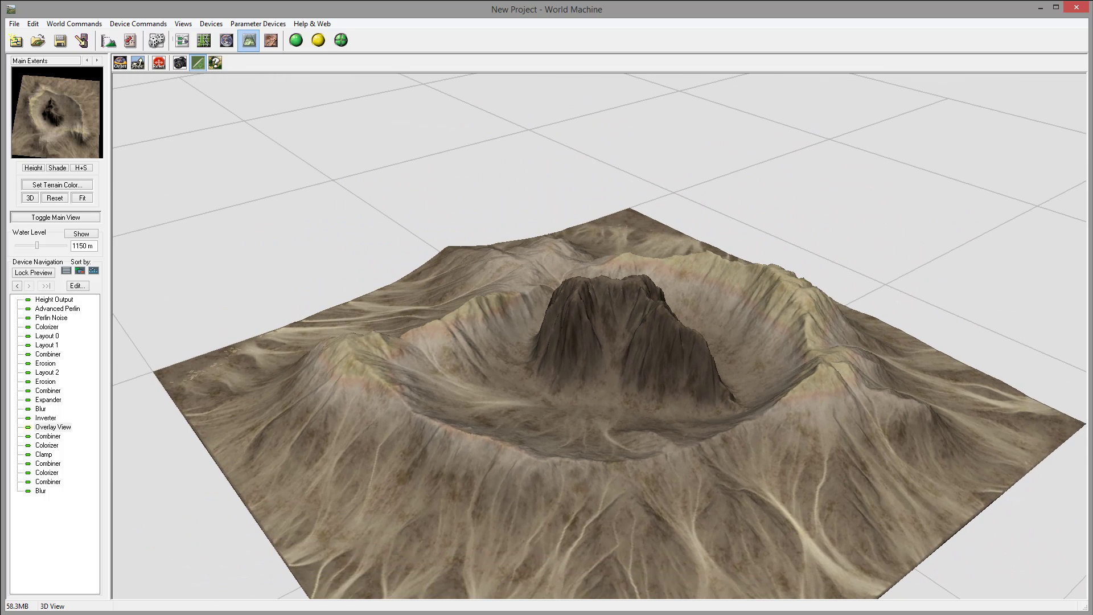
Return to the device network, feed the erosion Colorizer from the Perlin Noise instead, and place it between the other two Colorizers.
{"action": "key", "text": "F4"}
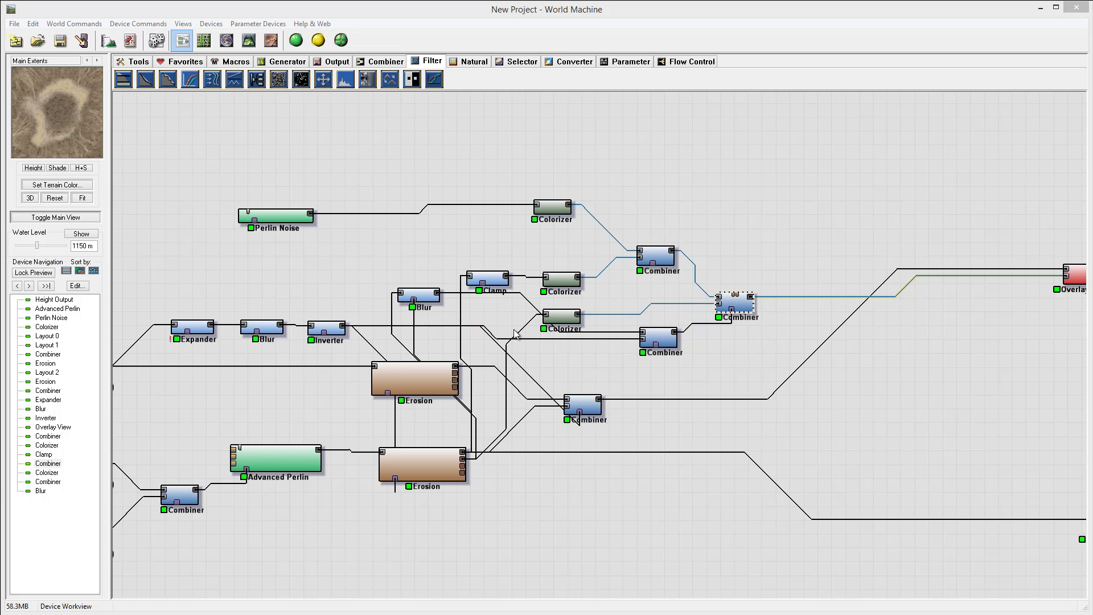
{"action": "left_click", "coordinate": [560, 316]}
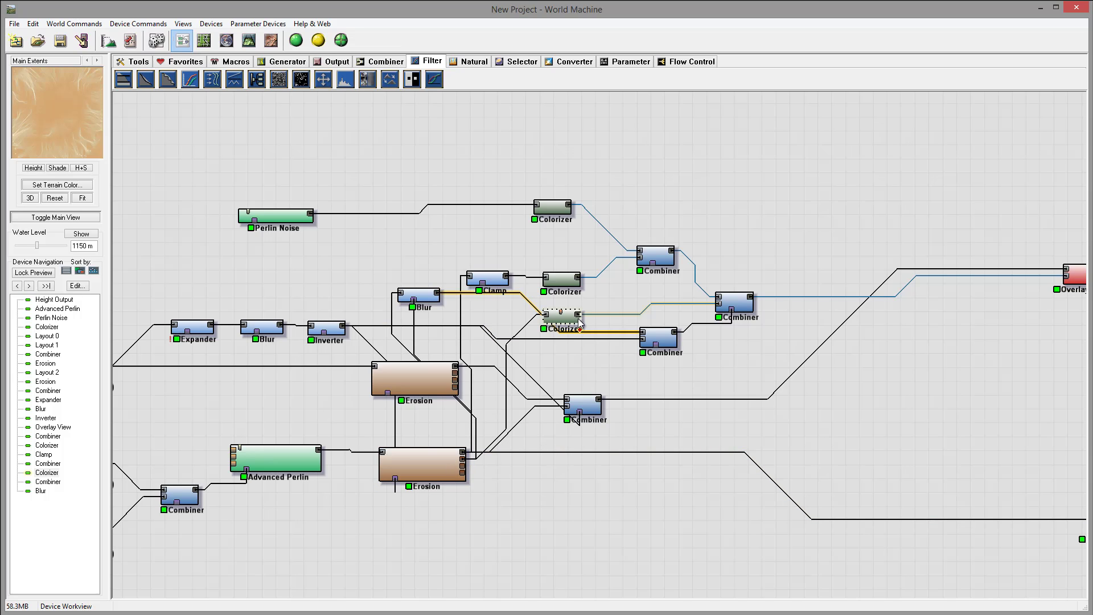
{"action": "left_click_drag", "start_coordinate": [564, 321], "coordinate": [576, 318]}
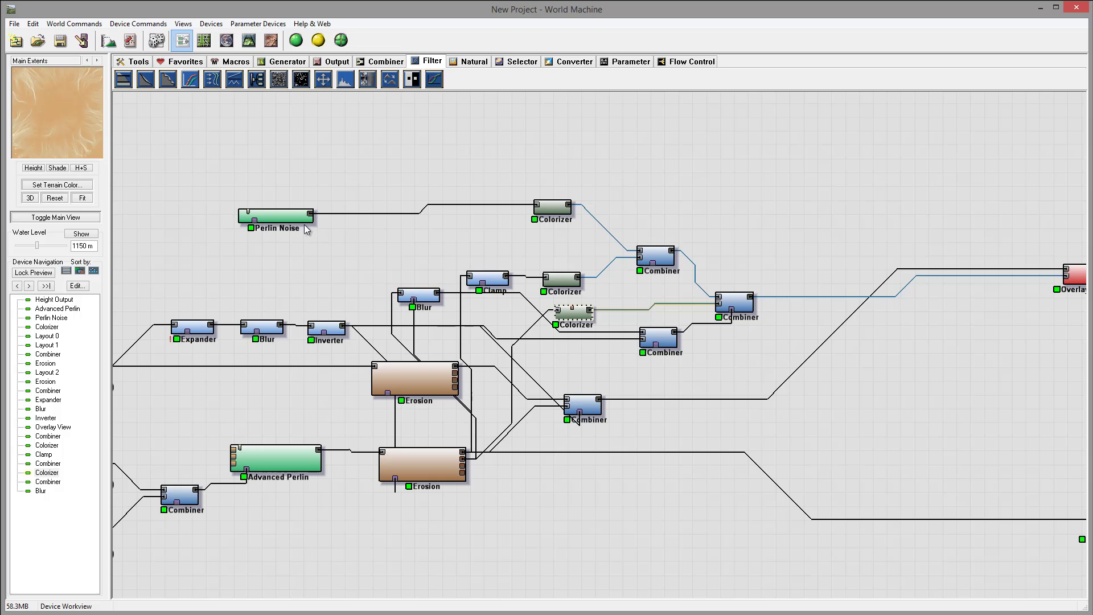
{"action": "left_click_drag", "start_coordinate": [301, 215], "coordinate": [550, 246]}
{"action": "left_click", "coordinate": [741, 304]}
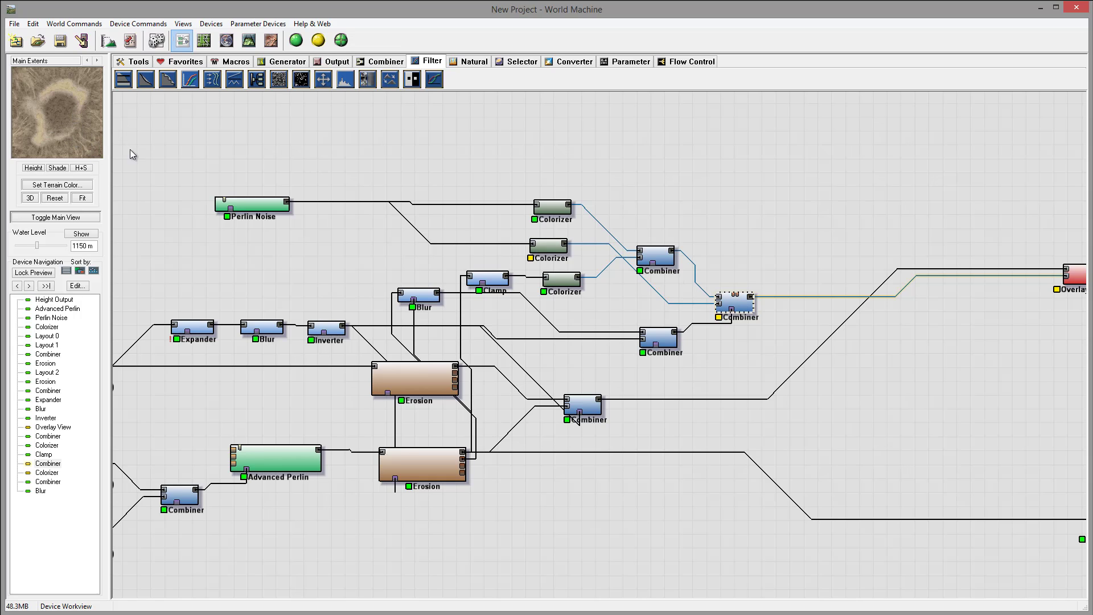
Check the previews of the mask Combiner and the final color Combiner, and build the terrain with the Overlay View shown in 3D.
{"action": "left_click", "coordinate": [658, 337]}
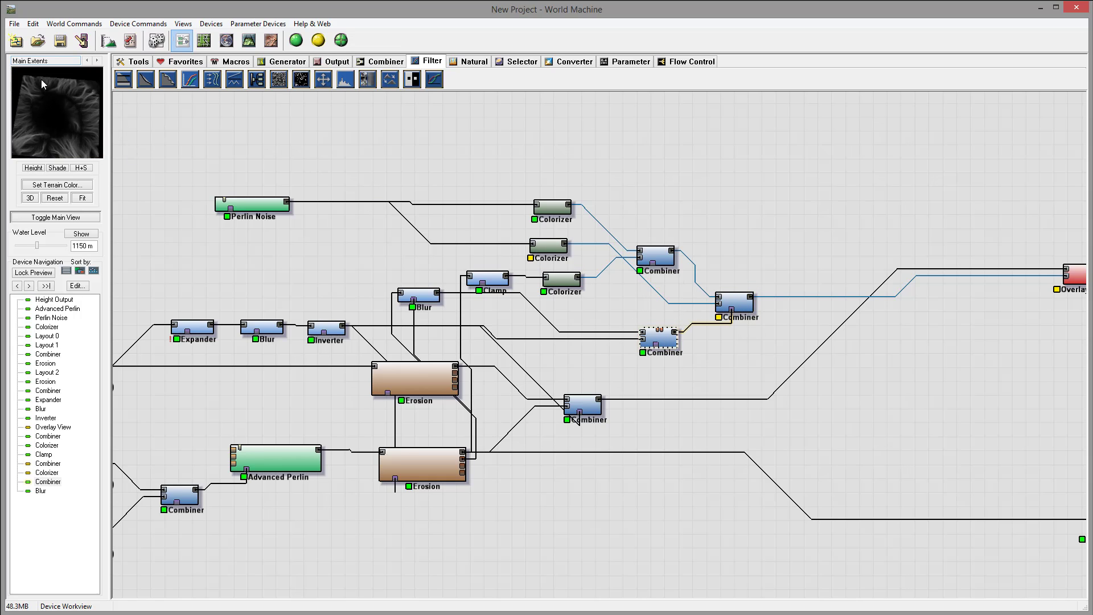
{"action": "left_click", "coordinate": [738, 306]}
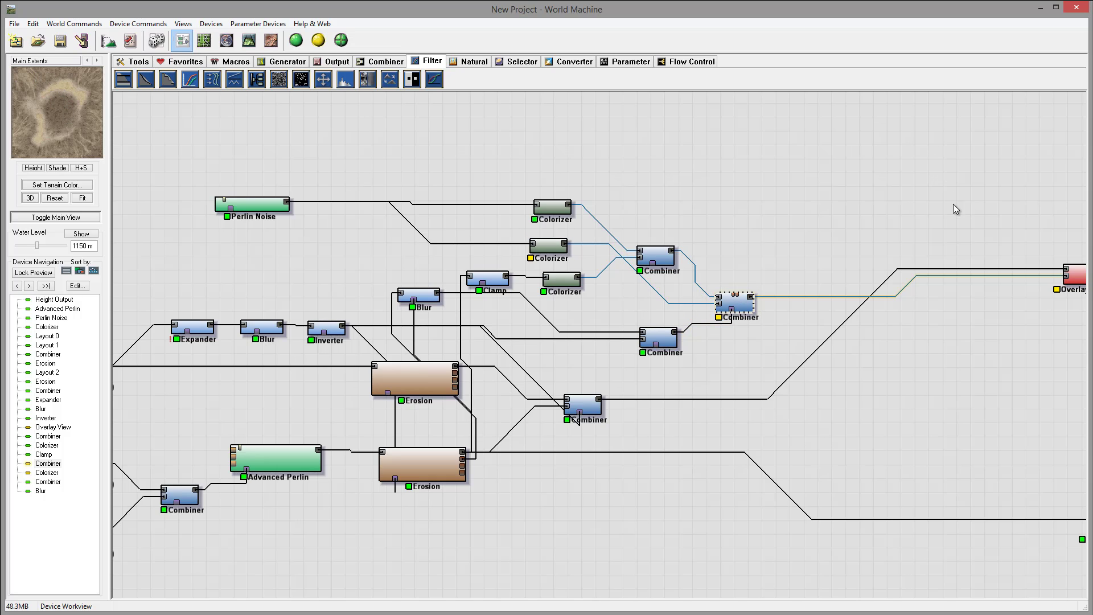
{"action": "left_click", "coordinate": [1073, 274]}
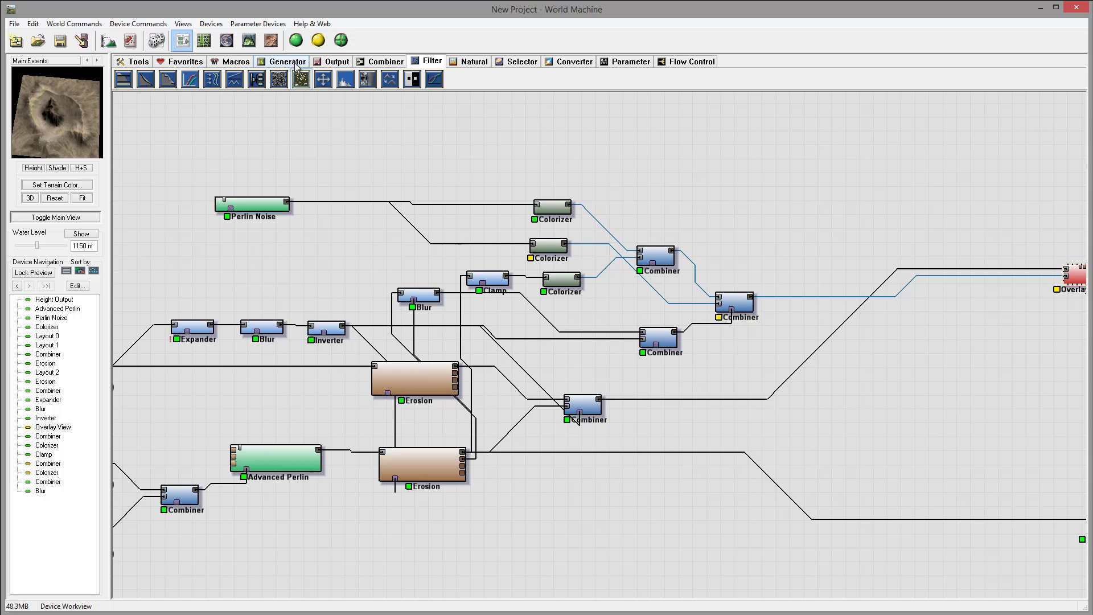
{"action": "left_click", "coordinate": [248, 39]}
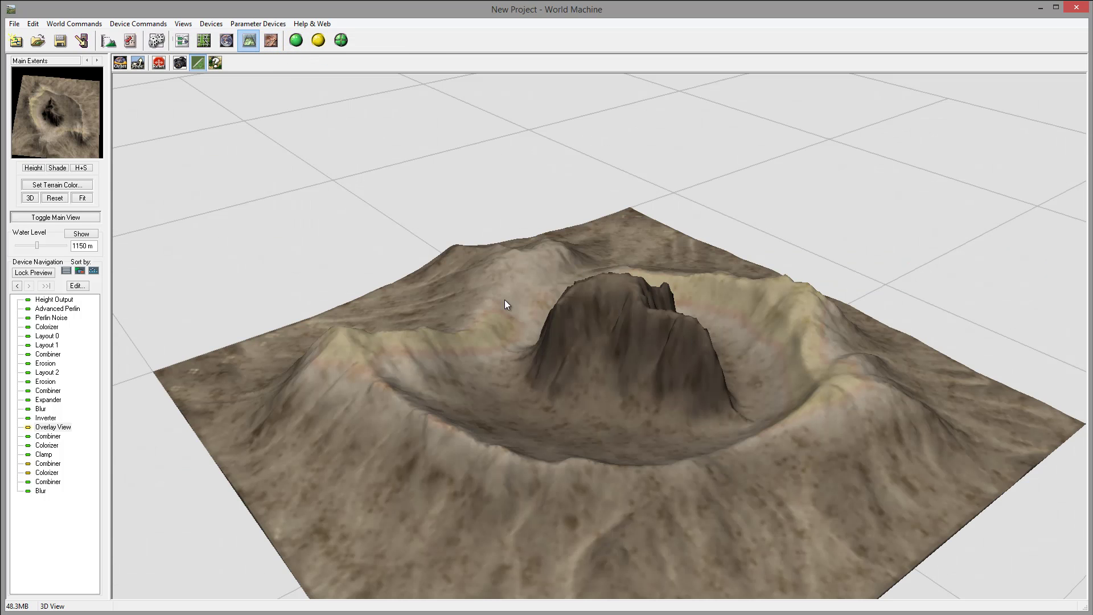
{"action": "left_click", "coordinate": [296, 40]}
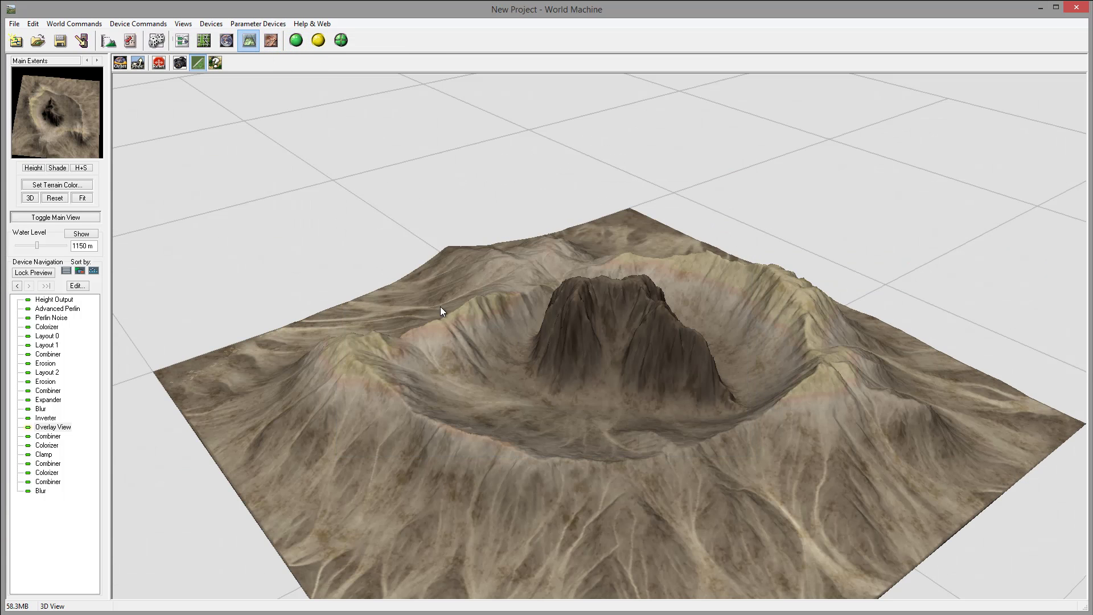
Orbit around the built crater to examine the noise-based erosion coloring on the slopes, rim and central peak.
{"action": "left_click_drag", "start_coordinate": [440, 307], "coordinate": [617, 418]}
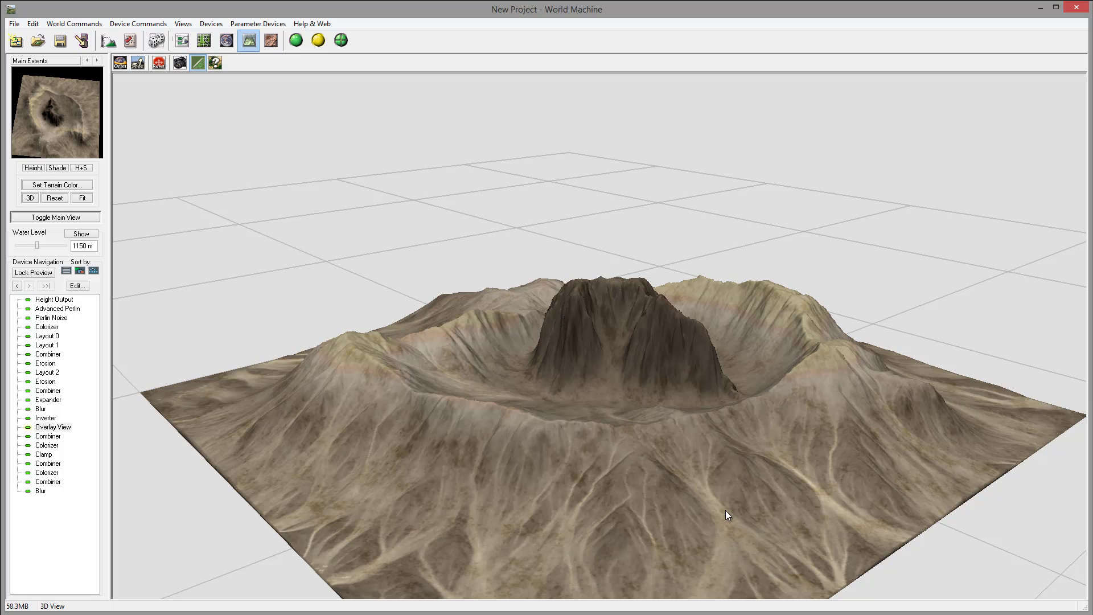
{"action": "left_click_drag", "start_coordinate": [908, 469], "coordinate": [642, 499]}
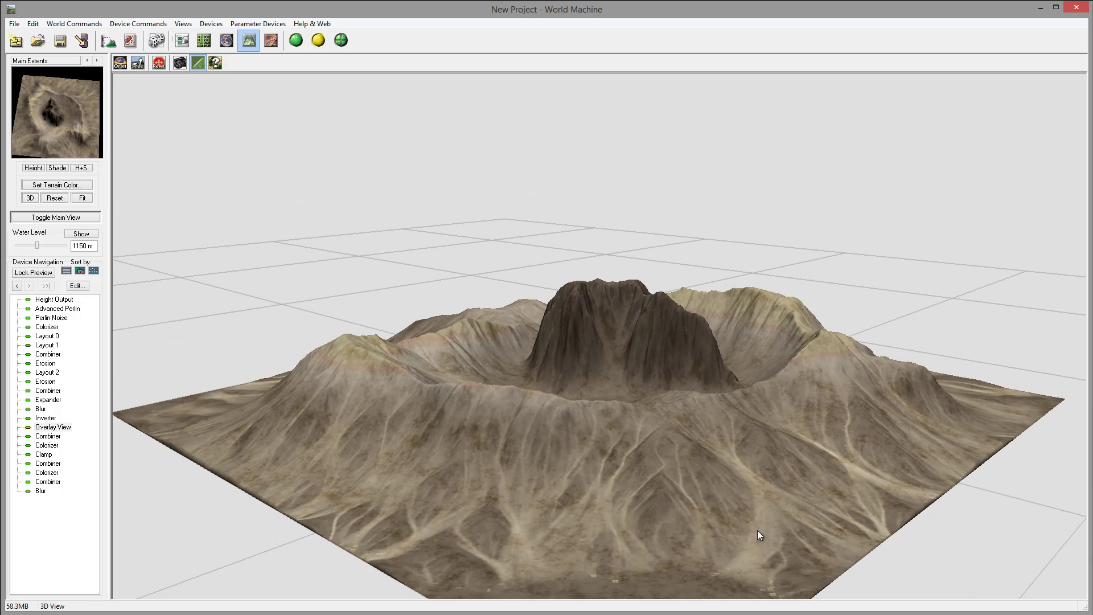
{"action": "left_click_drag", "start_coordinate": [759, 535], "coordinate": [677, 377]}
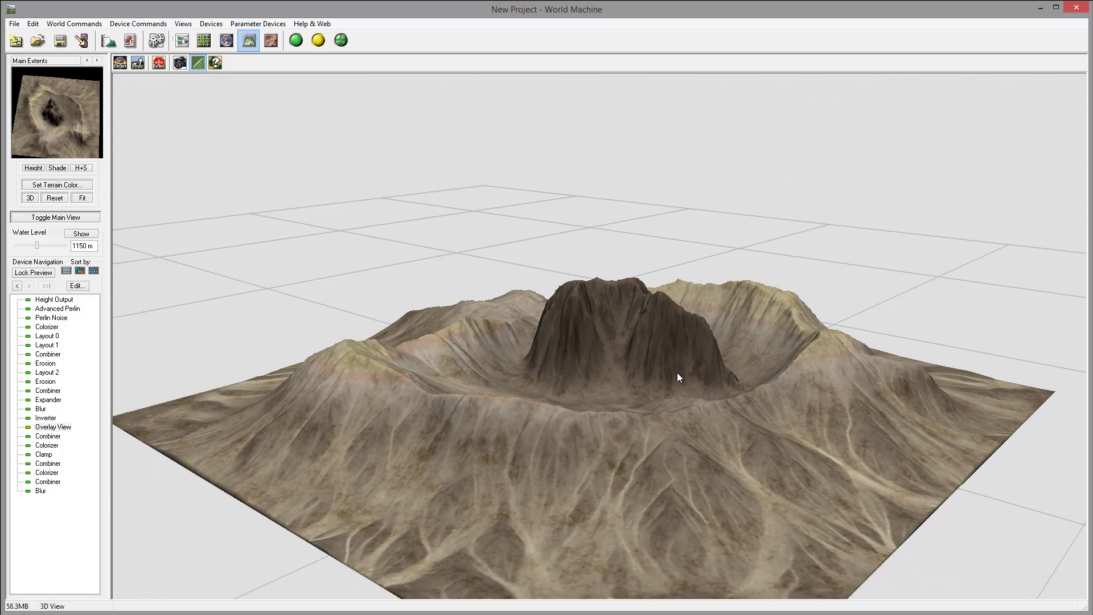
{"action": "left_click_drag", "start_coordinate": [857, 450], "coordinate": [733, 512]}
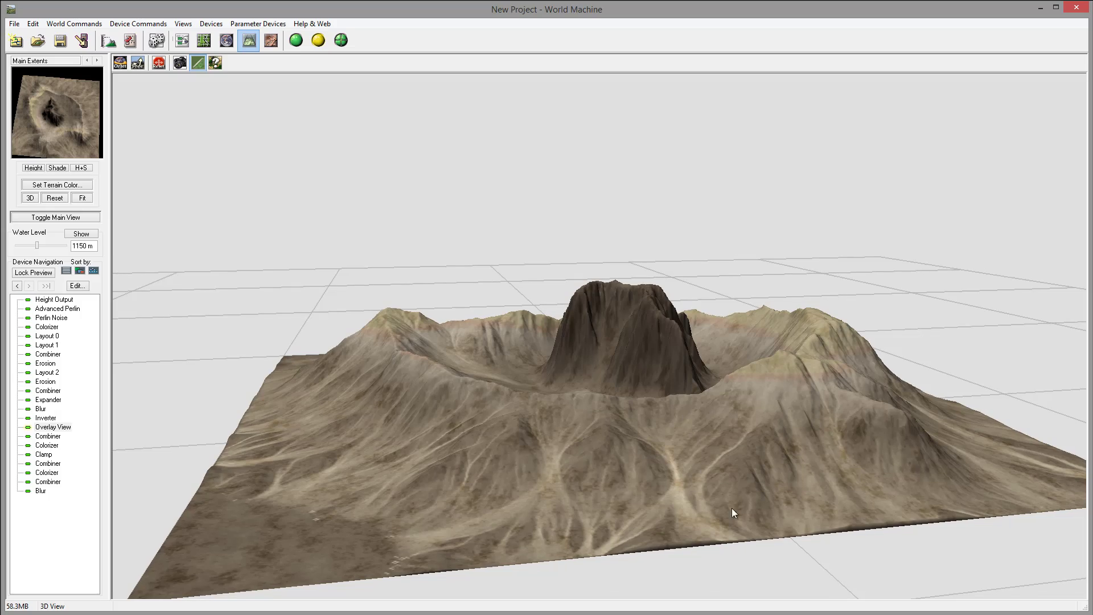
{"action": "left_click_drag", "start_coordinate": [742, 453], "coordinate": [669, 525]}
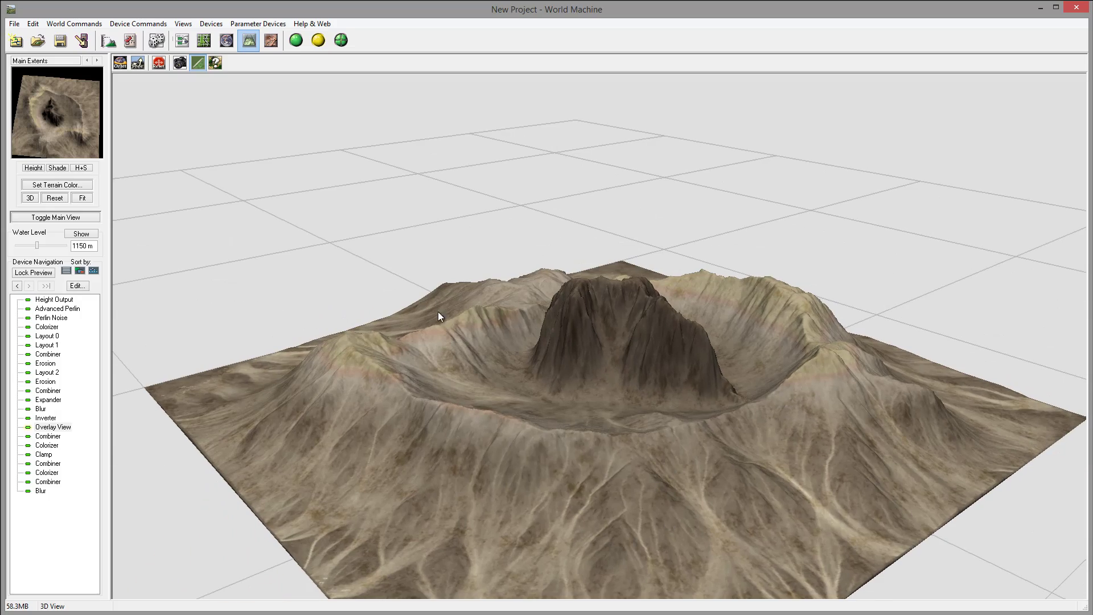
{"action": "left_click_drag", "start_coordinate": [438, 313], "coordinate": [301, 340]}
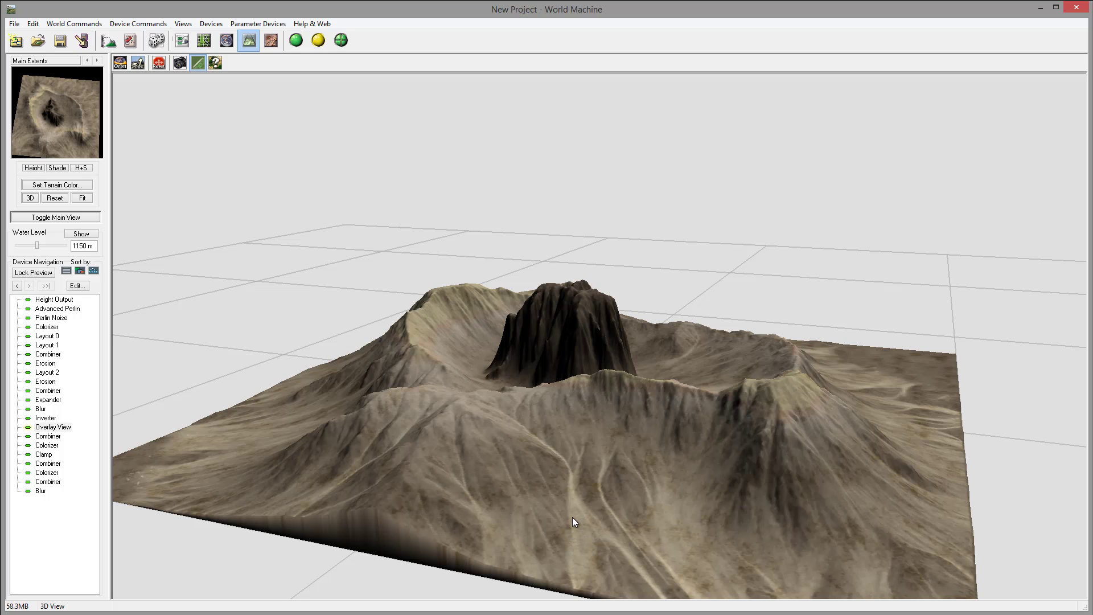
{"action": "left_click_drag", "start_coordinate": [580, 559], "coordinate": [729, 364]}
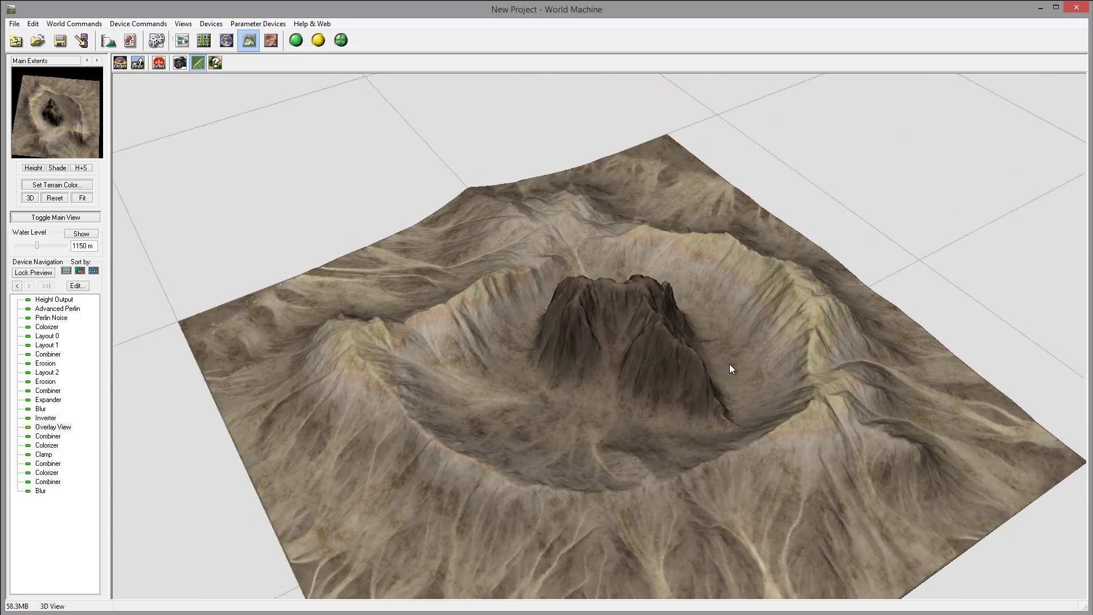
{"action": "left_click", "coordinate": [159, 63]}
Return to the device network and move the mask Combiner further from the final Combiner, nearly level with its mask input.
{"action": "left_click", "coordinate": [188, 39]}
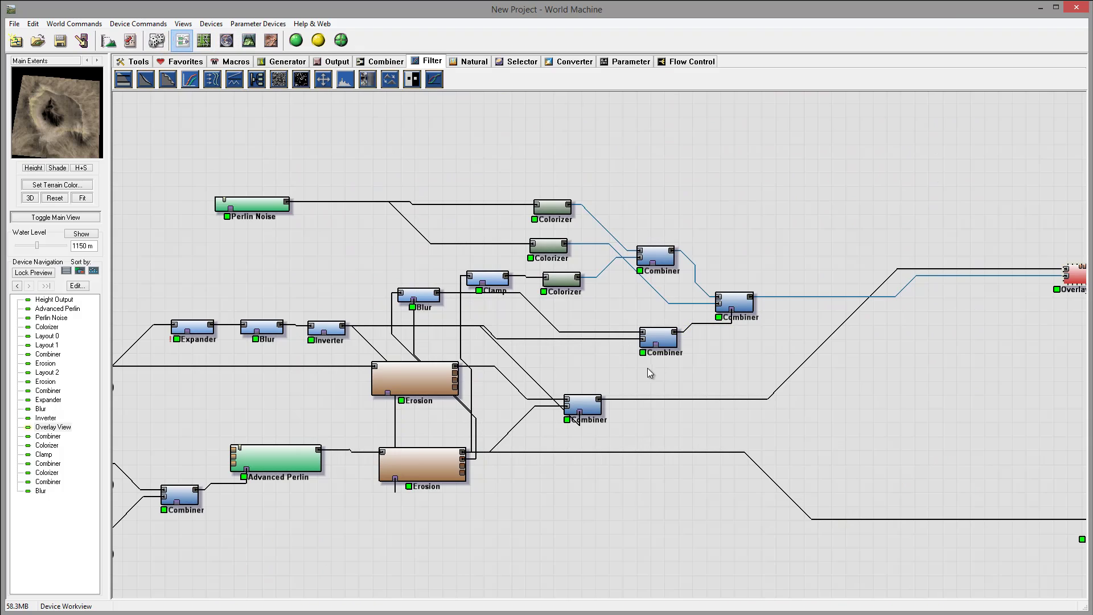
{"action": "left_click_drag", "start_coordinate": [650, 373], "coordinate": [682, 358]}
{"action": "left_click_drag", "start_coordinate": [720, 302], "coordinate": [670, 300]}
{"action": "left_click", "coordinate": [803, 284]}
{"action": "left_click_drag", "start_coordinate": [803, 284], "coordinate": [790, 284]}
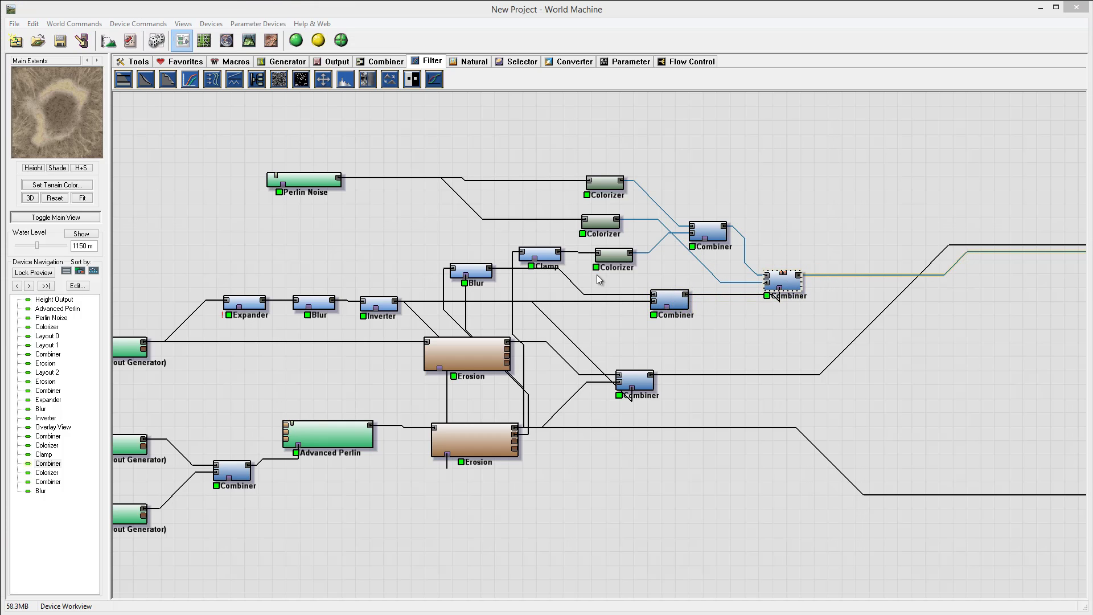
{"action": "right_click_drag", "start_coordinate": [627, 329], "coordinate": [621, 246]}
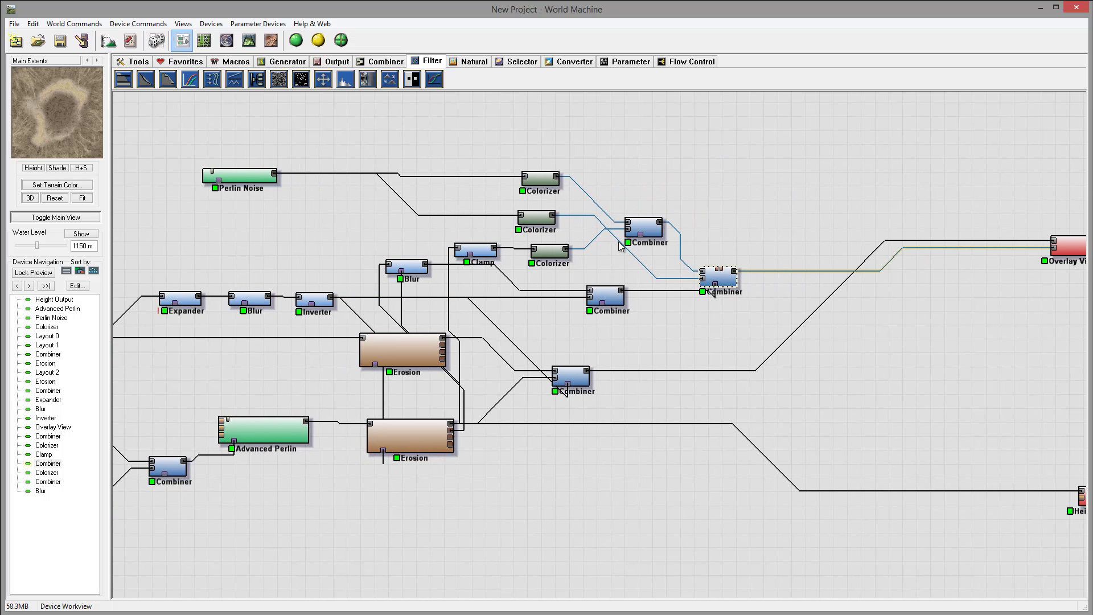